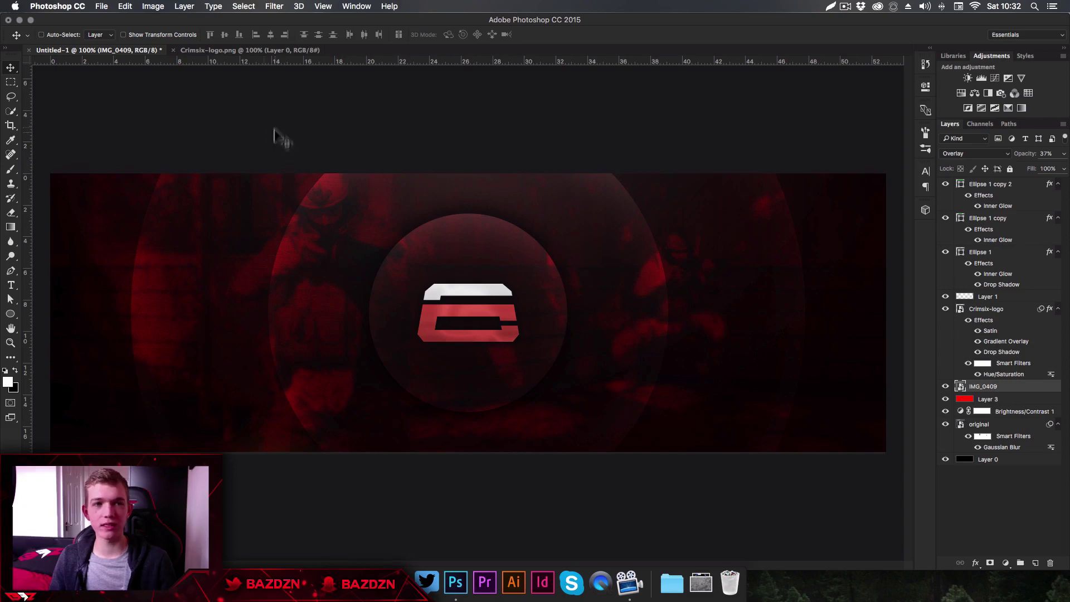
# Step: Create a new document 1500 by 500 pixels at 72 pixels/inch with RGB color and a white background
pyautogui.click(102, 7)
pyautogui.click(109, 20)
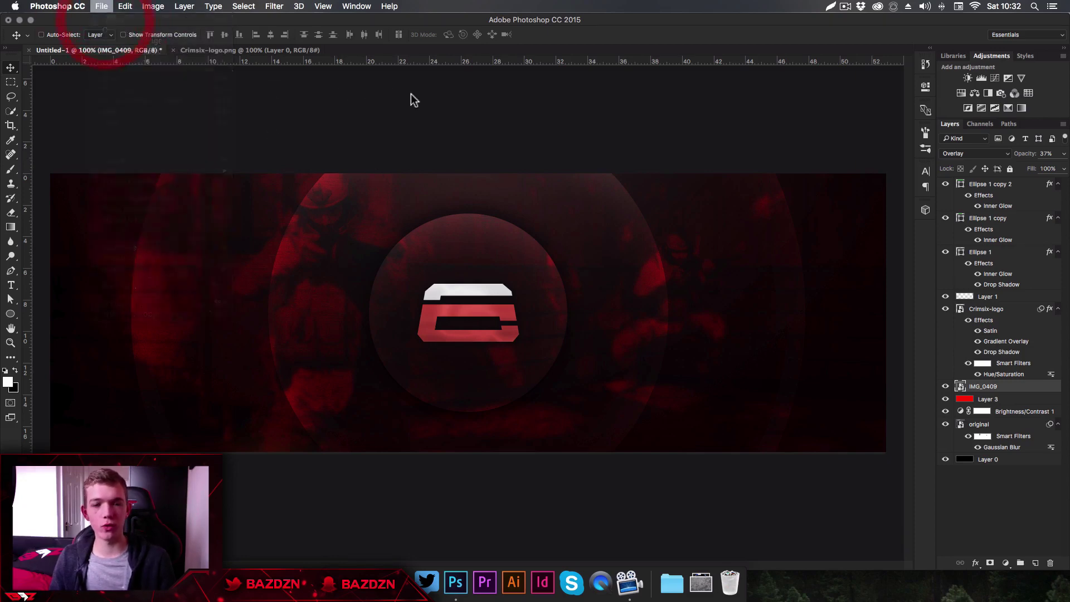
pyautogui.click(716, 176)
pyautogui.click(715, 176)
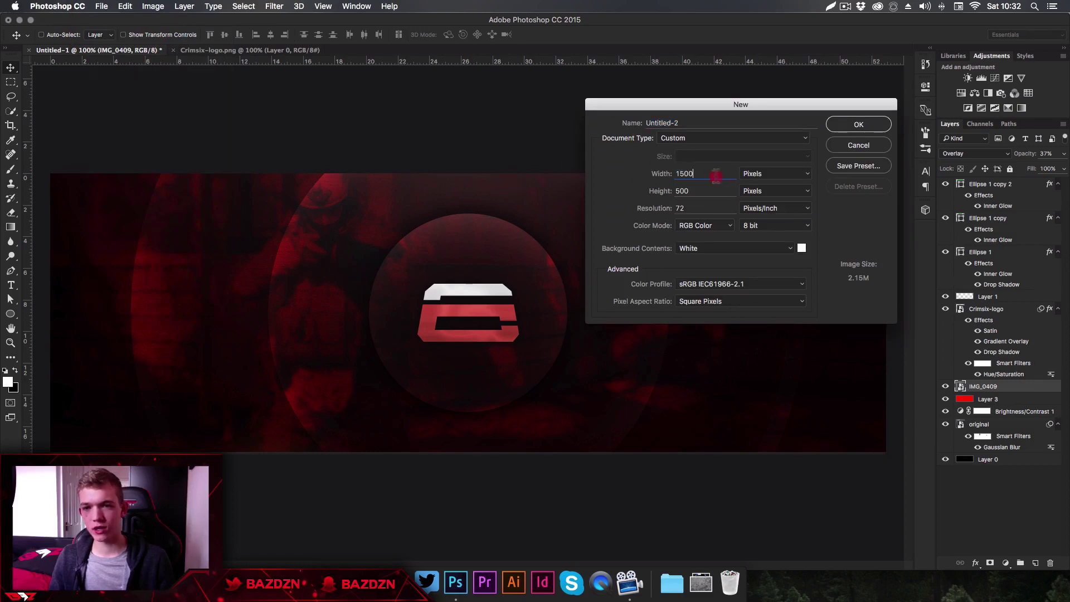
pyautogui.press('Tab')
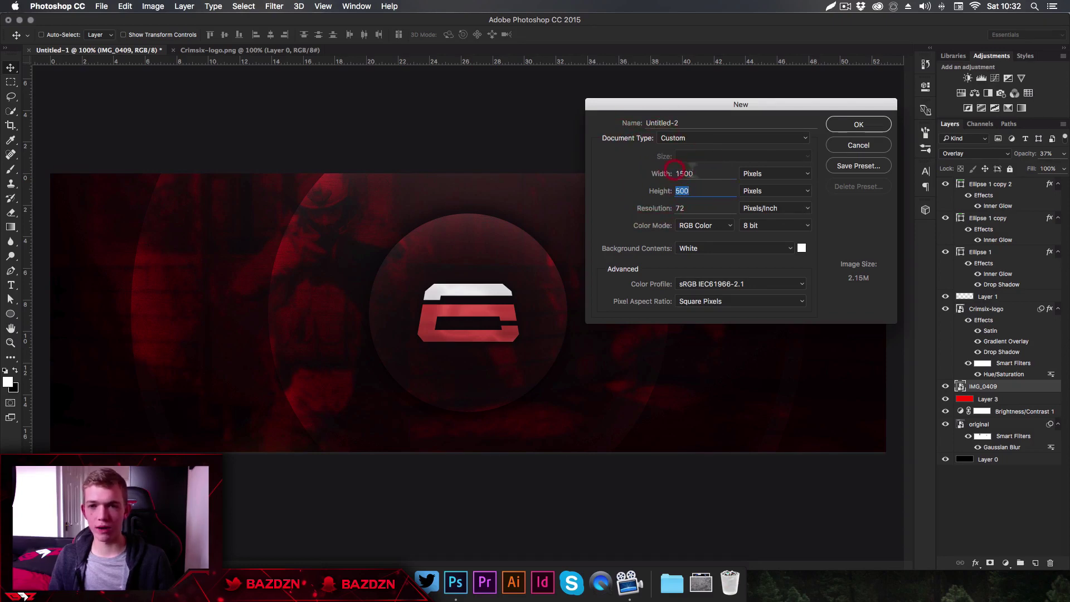
pyautogui.click(857, 125)
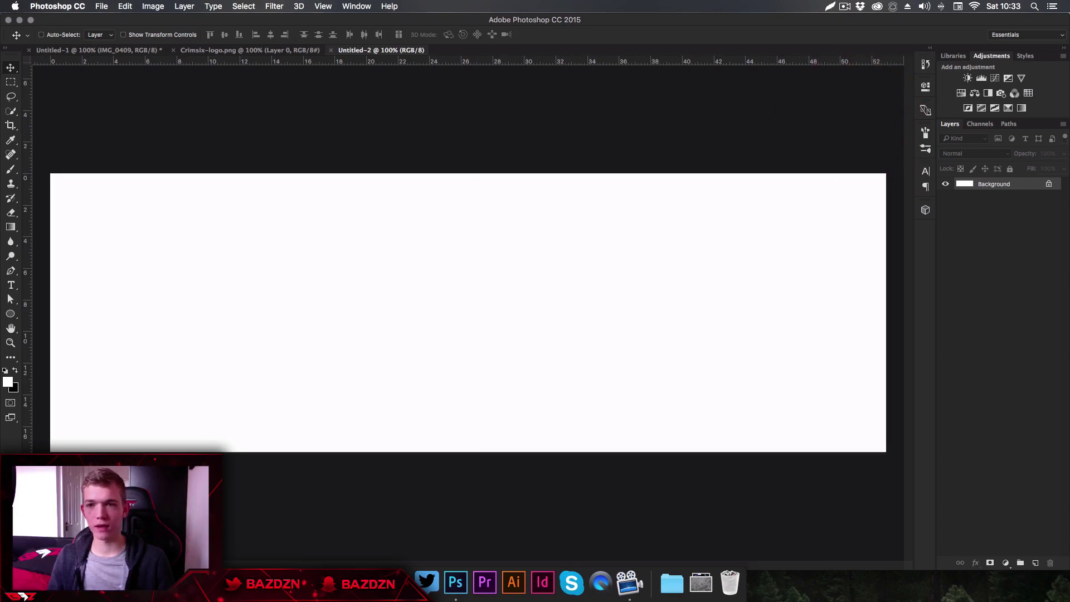
# Step: Unlock the Background layer and fill it completely with black
pyautogui.click(1048, 185)
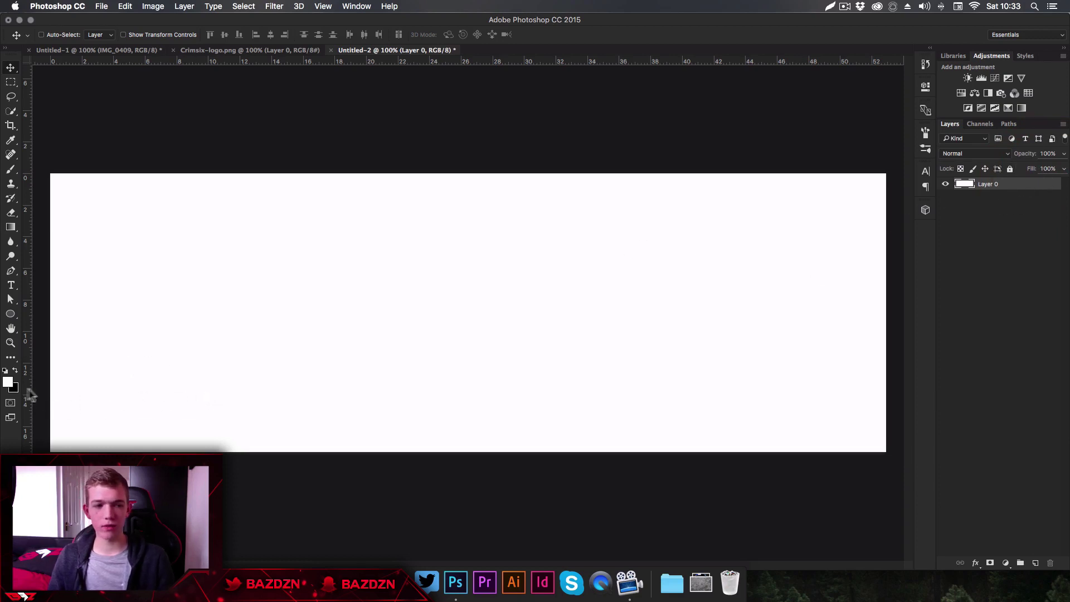
pyautogui.press('super+BackSpace')
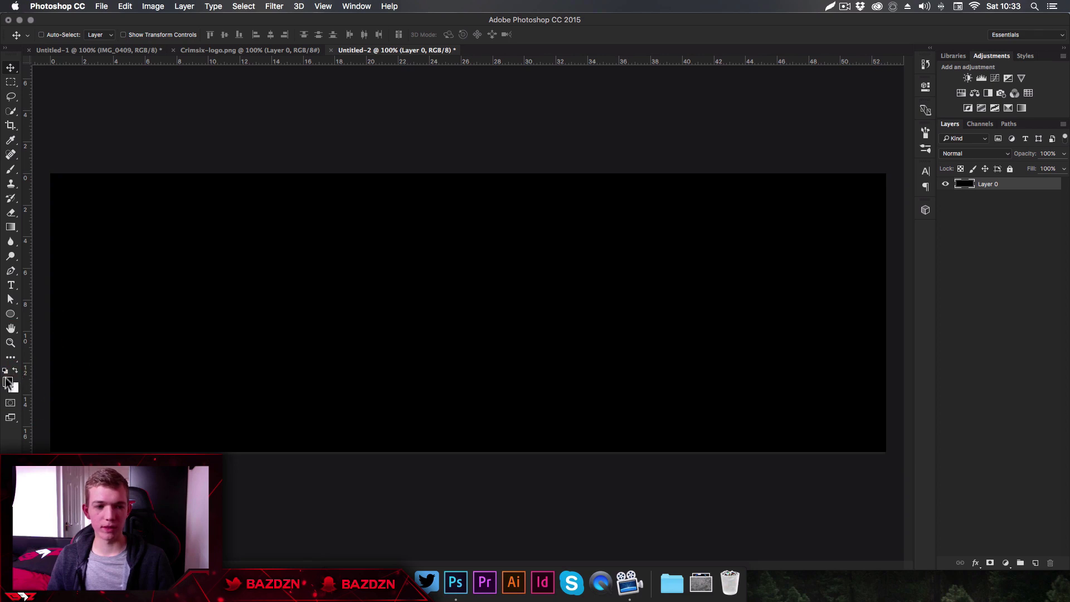
pyautogui.click(11, 228)
pyautogui.click(42, 235)
pyautogui.click(198, 213)
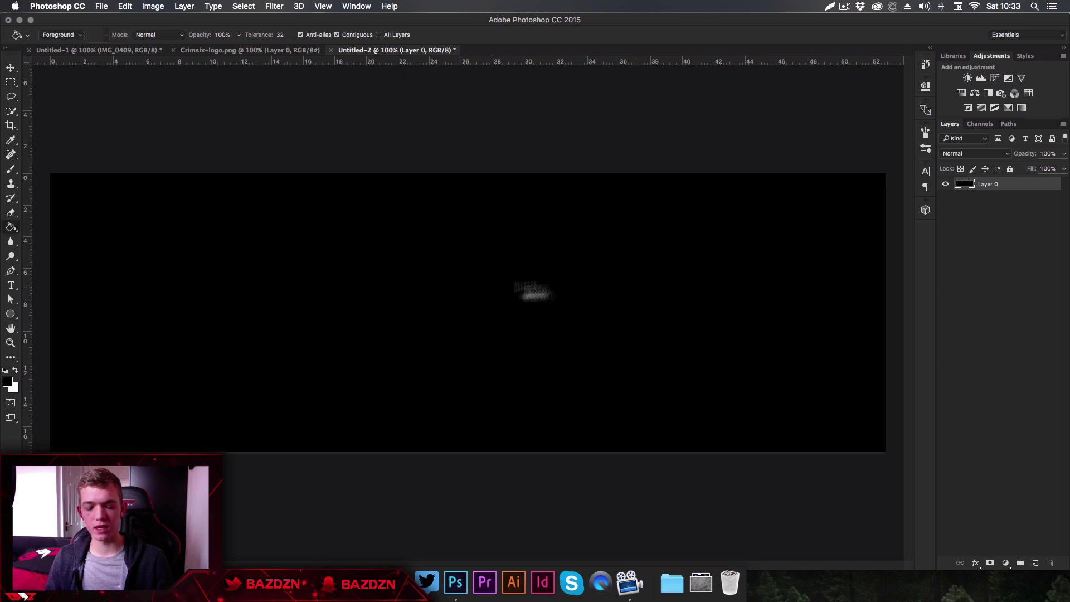
# Step: Free-transform the black layer to reveal its centre and place a horizontal and a vertical guide crossing there
pyautogui.press('super')
pyautogui.press('super+t')
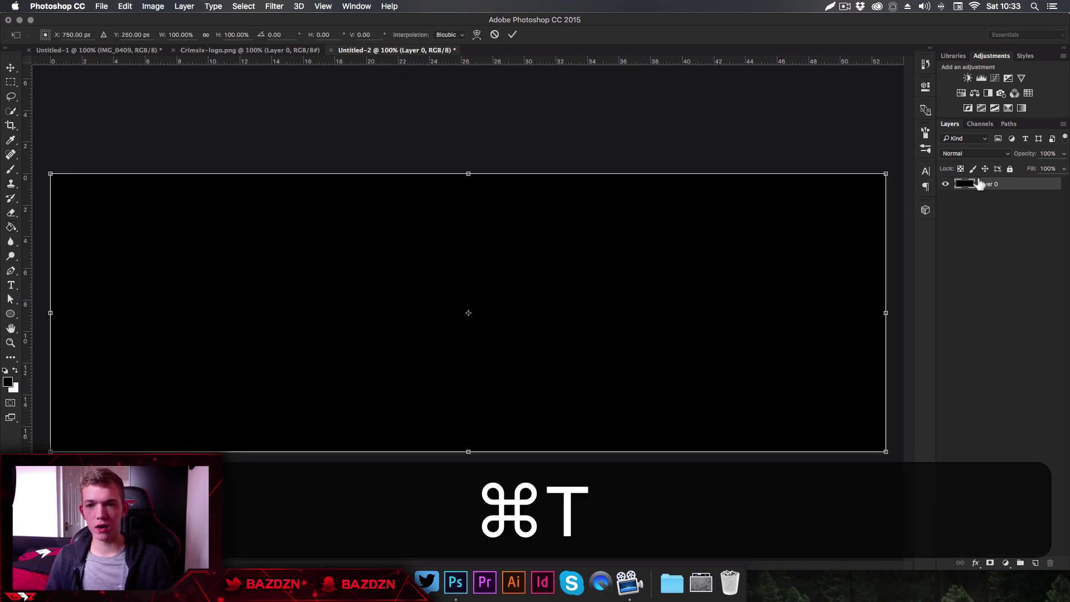
pyautogui.moveTo(25, 274); pyautogui.dragTo(468, 310)
pyautogui.moveTo(454, 62); pyautogui.dragTo(473, 310)
# Step: Toggle the rulers and guides off and back on, and accept the layer's transform
pyautogui.press('super+r')
pyautogui.press('super+r')
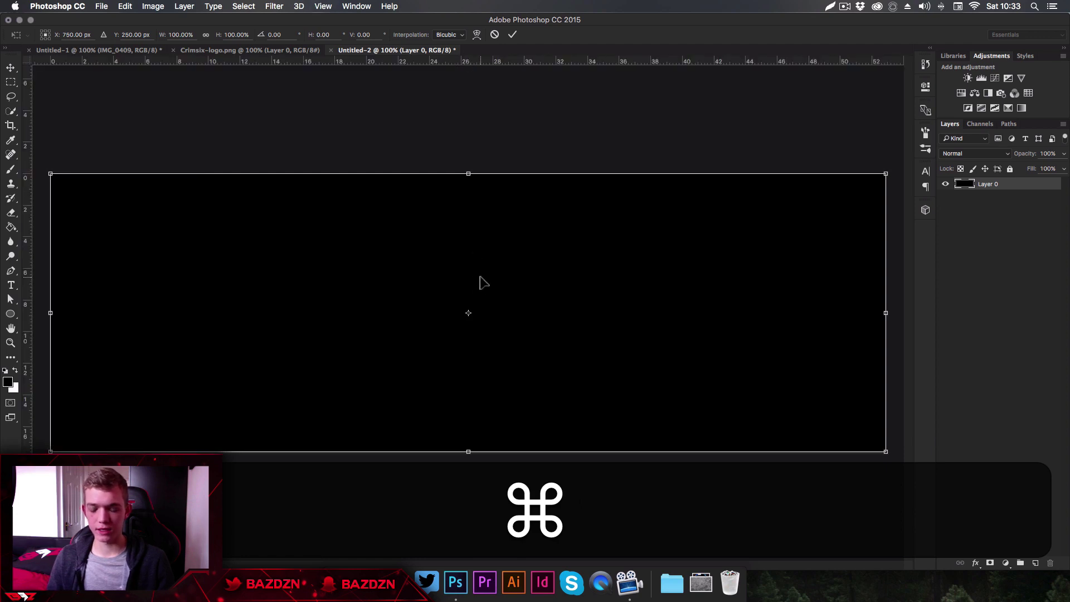
pyautogui.press('super+semicolon')
pyautogui.press('super+semicolon')
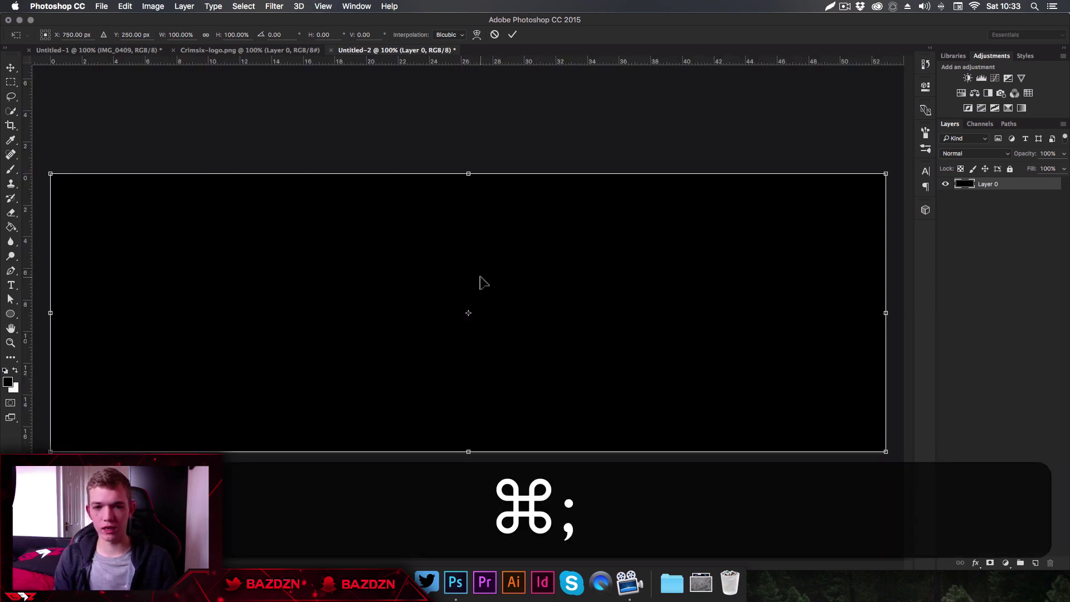
pyautogui.press('super+semicolon')
pyautogui.press('super+semicolon')
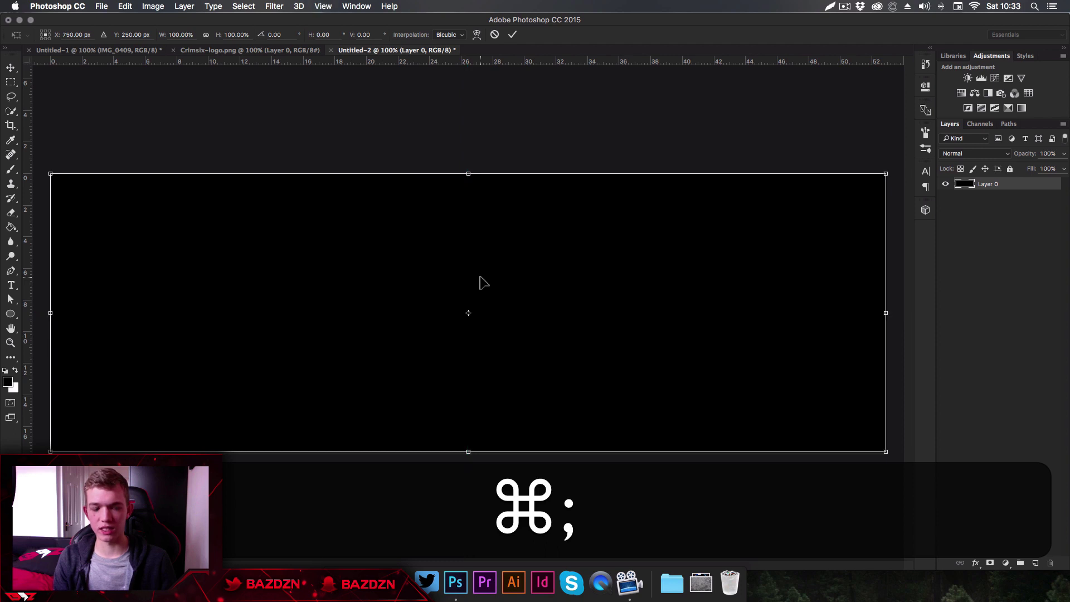
pyautogui.press('super+semicolon')
pyautogui.press('super+semicolon')
pyautogui.press('super+semicolon')
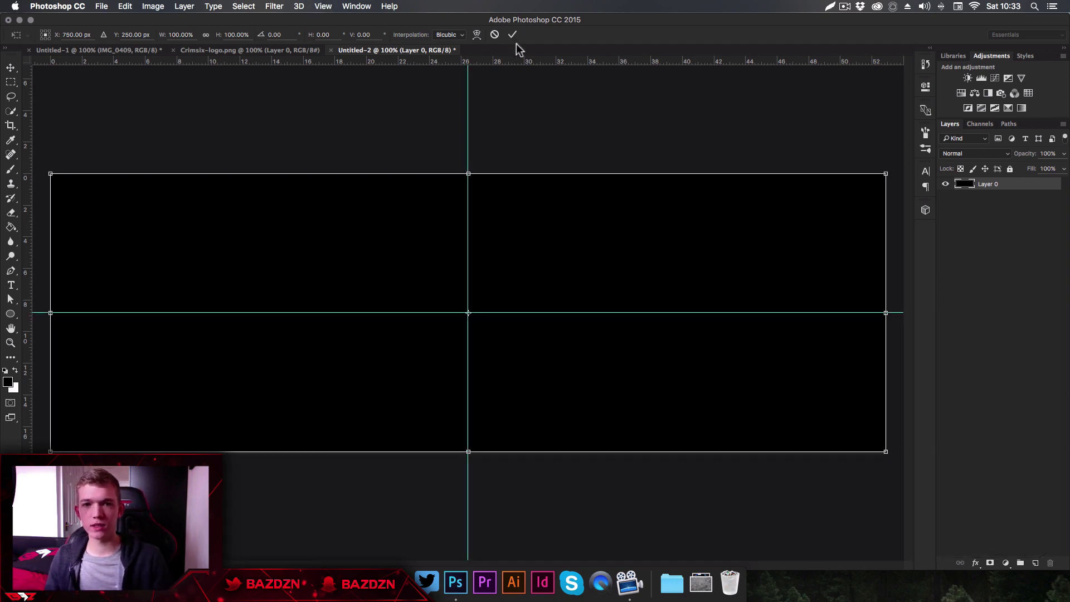
pyautogui.click(513, 35)
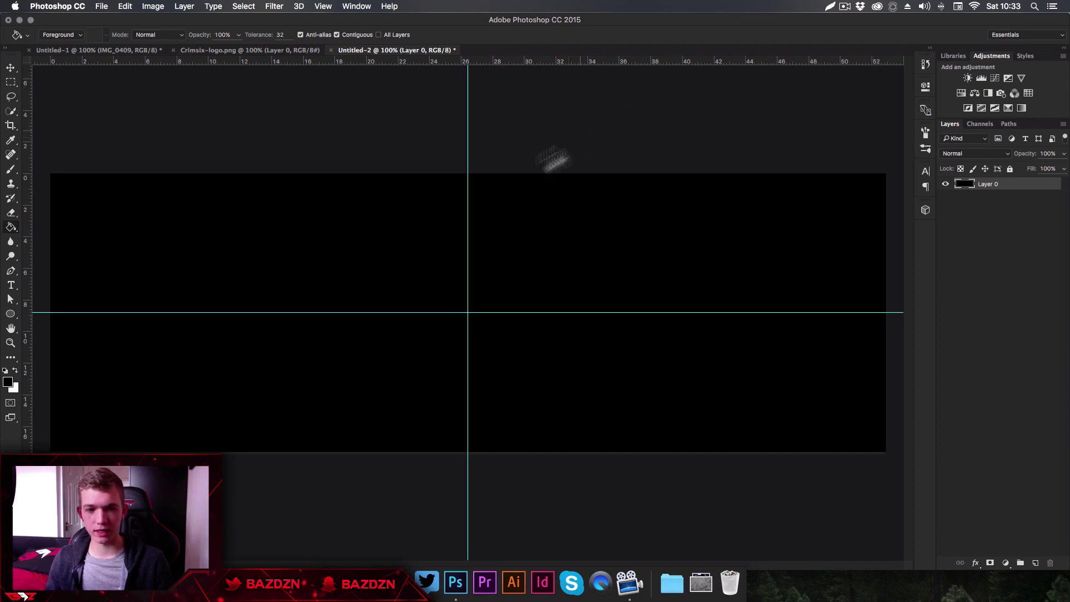
# Step: Place the "original" soldier image into the banner and scale it proportionally from its centre to about 90.5% so it covers the canvas
pyautogui.click(10, 68)
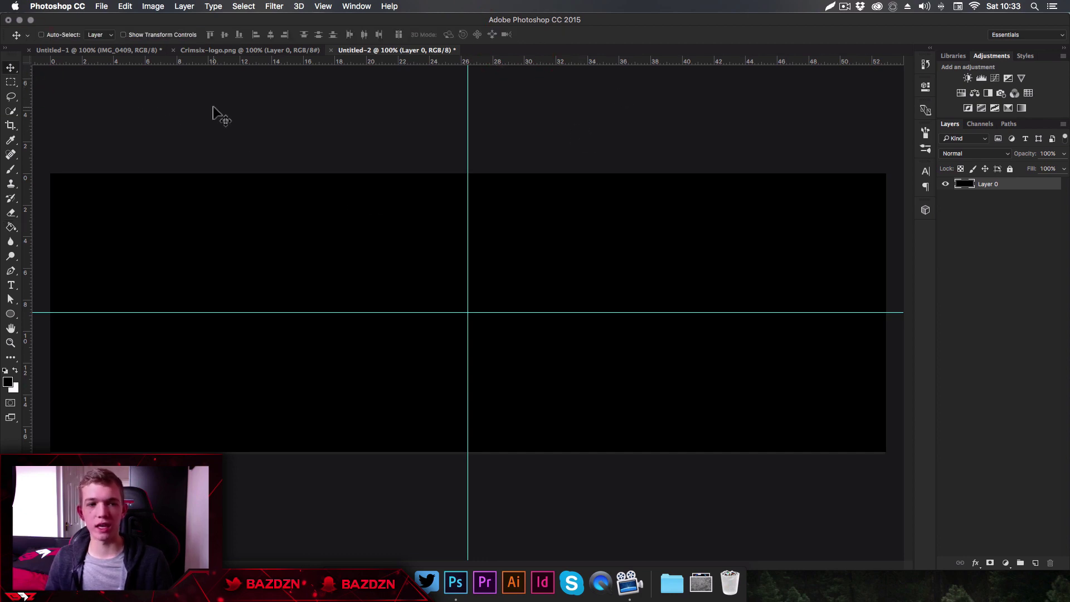
pyautogui.click(700, 582)
pyautogui.moveTo(427, 140); pyautogui.dragTo(423, 295)
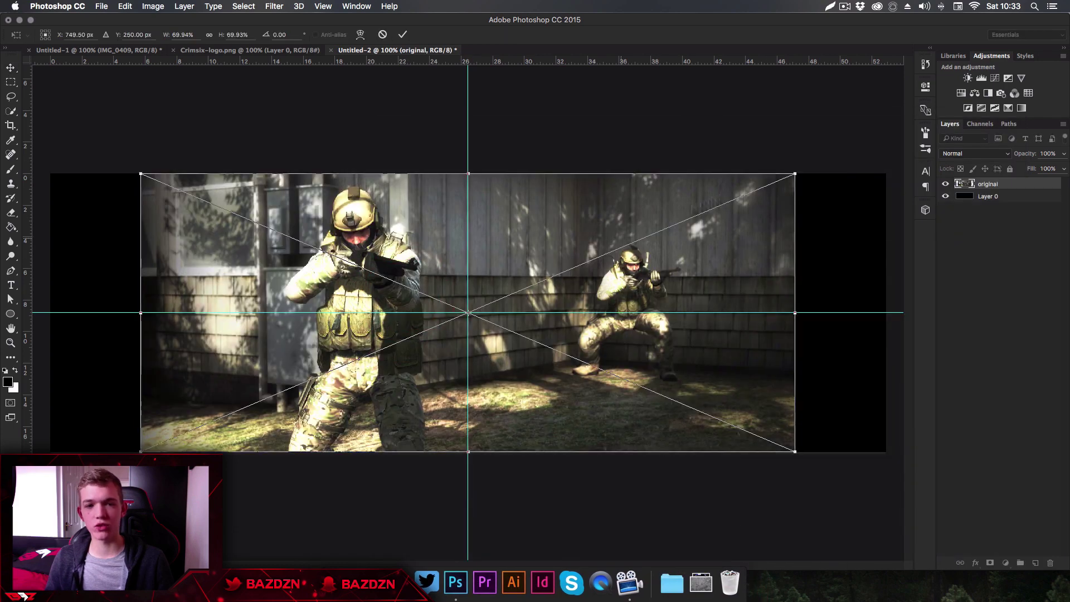
pyautogui.moveTo(798, 173); pyautogui.dragTo(903, 150)
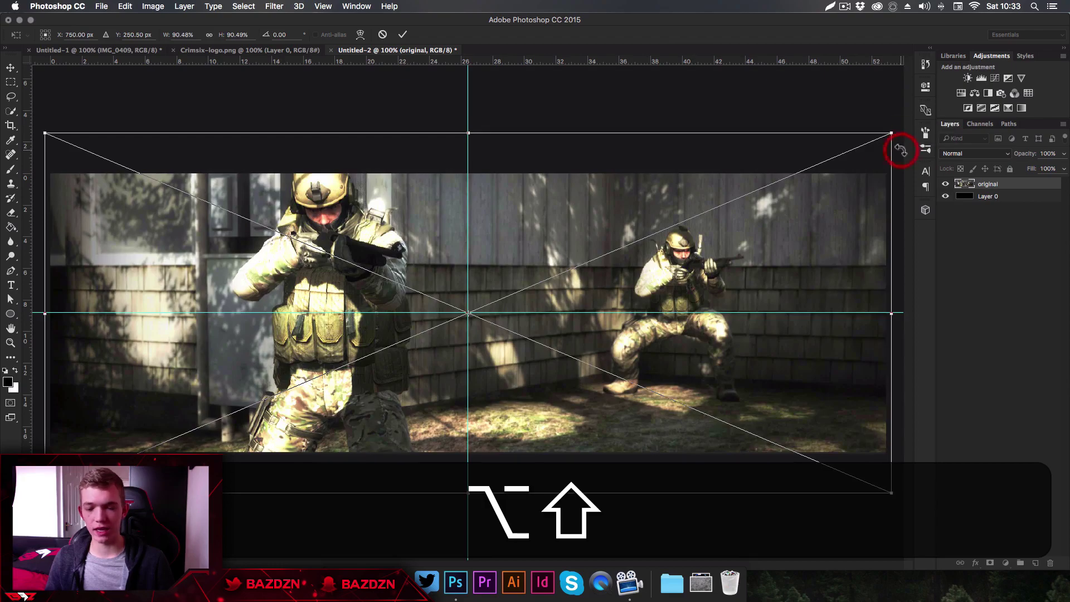
pyautogui.press('Return')
# Step: Switch to Safari to examine the CSGO cinematic image results and the size filter set to Large, and return to Photoshop
pyautogui.click(393, 582)
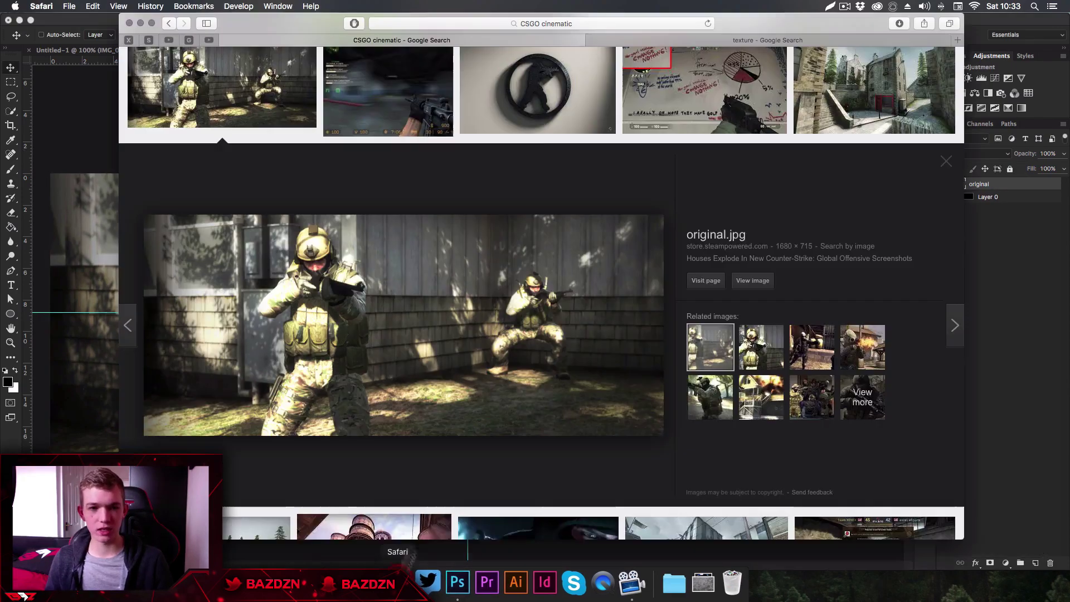
pyautogui.scroll(15, 536, 59)
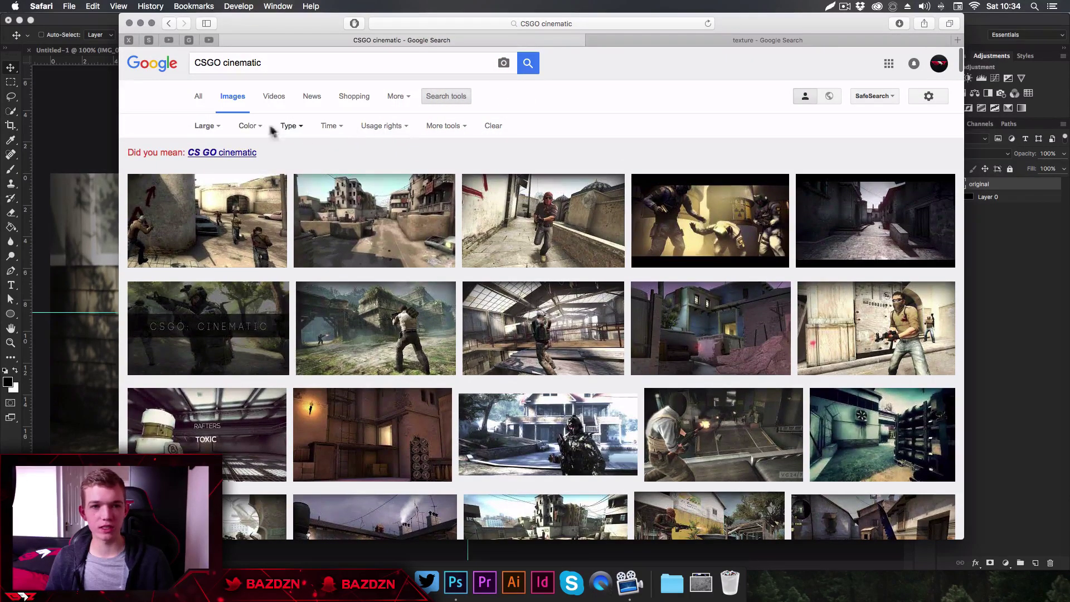
pyautogui.click(202, 126)
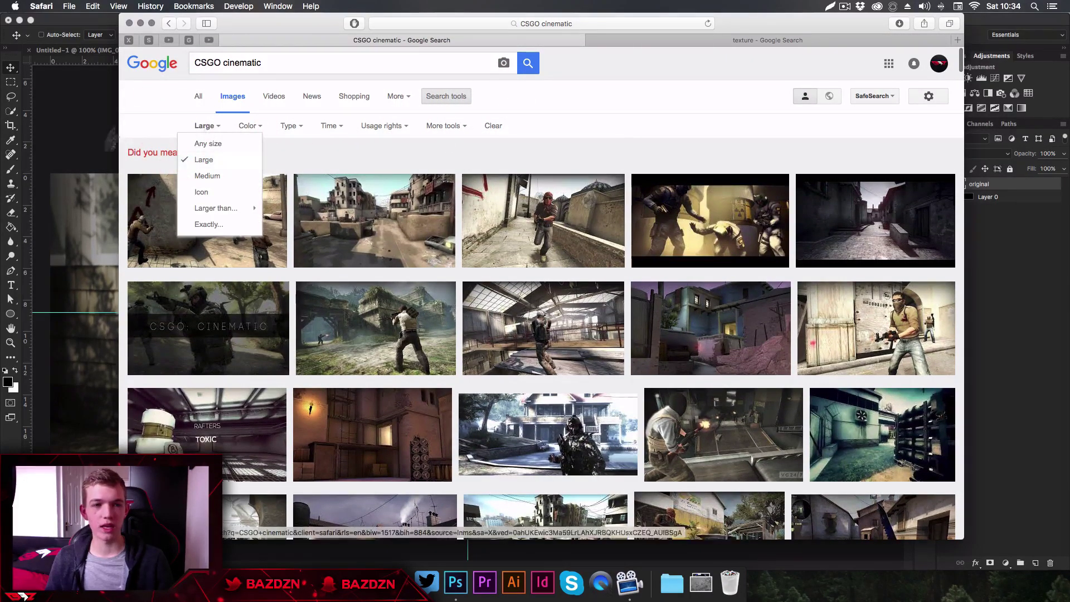
pyautogui.click(131, 125)
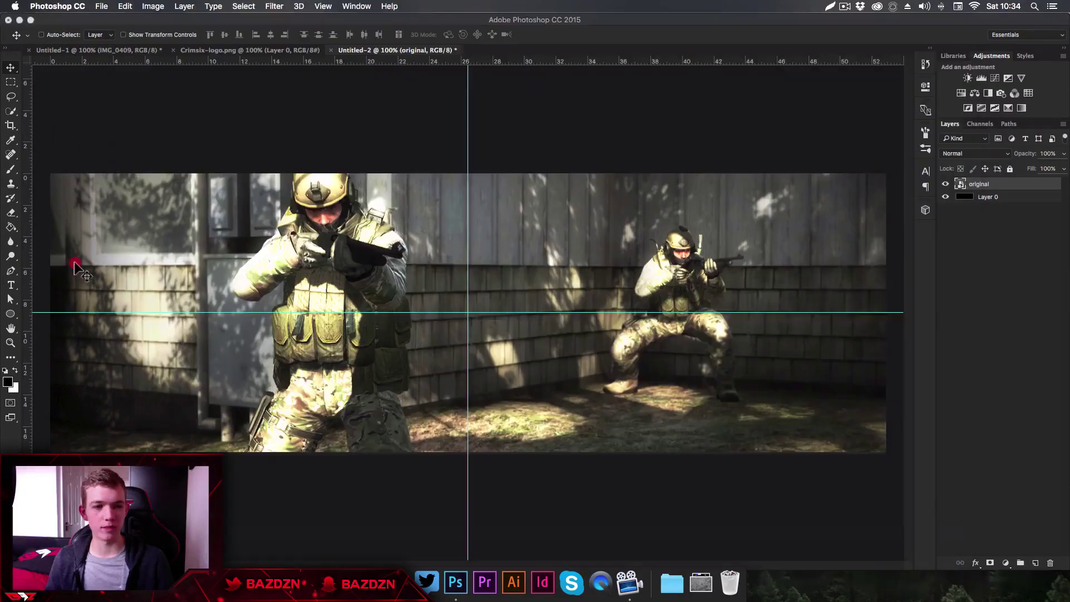
pyautogui.click(76, 264)
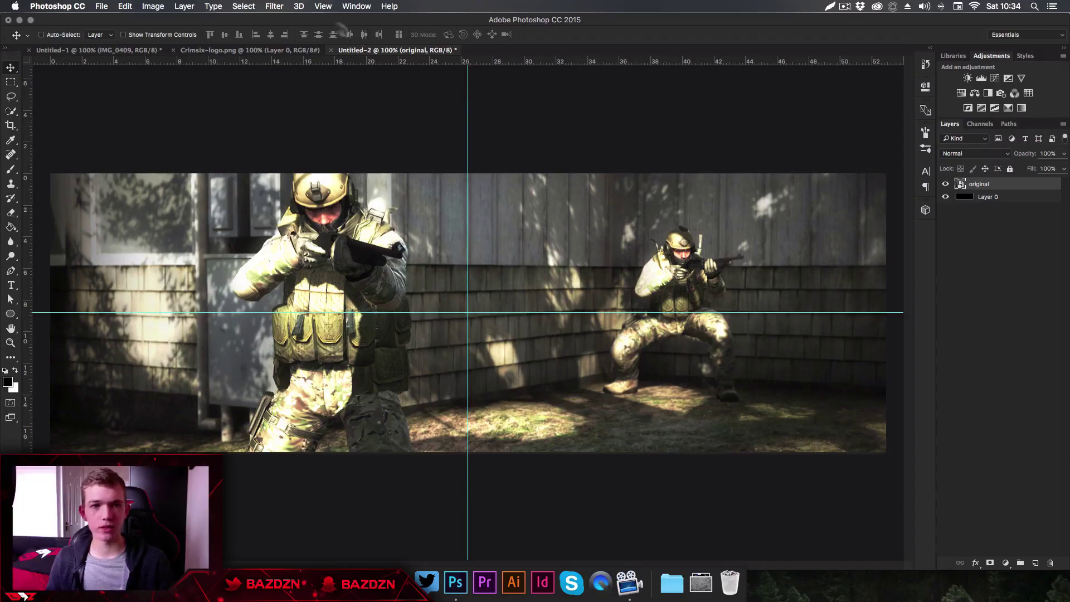
# Step: Apply a Gaussian Blur with a radius of 2.0 pixels to the original image layer
pyautogui.click(280, 12)
pyautogui.moveTo(303, 141)
pyautogui.click(450, 184)
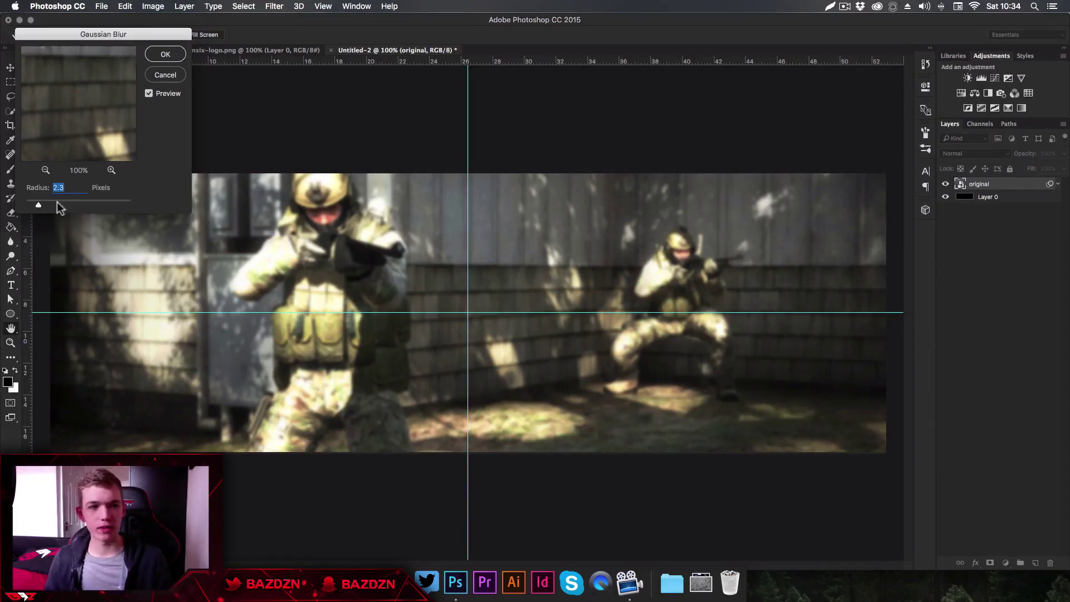
pyautogui.moveTo(39, 209)
pyautogui.mouseDown()
pyautogui.moveTo(89, 209)
pyautogui.moveTo(37, 209)
pyautogui.mouseUp()
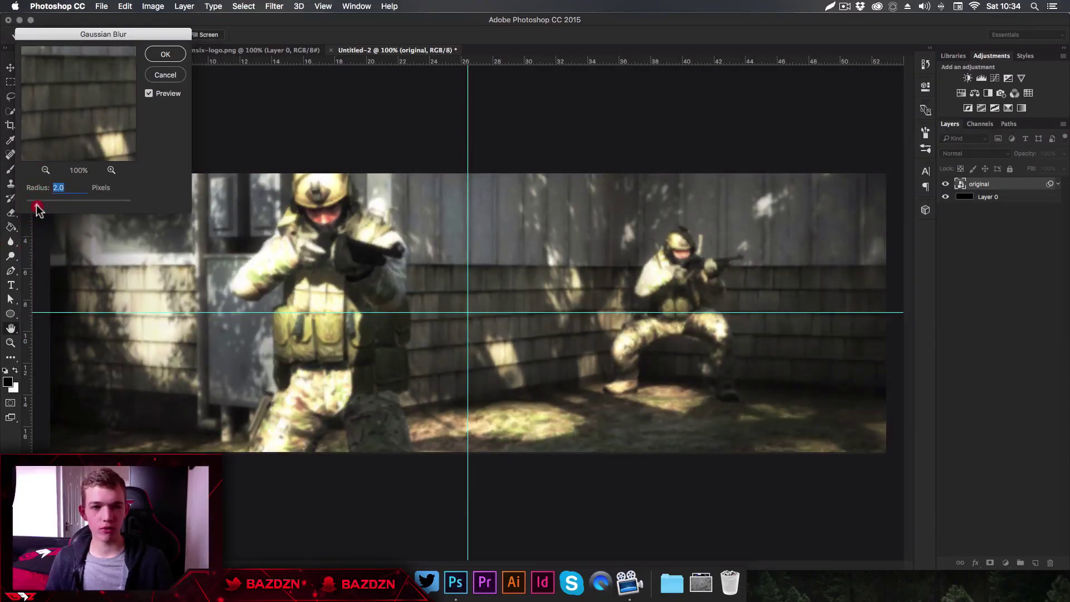
pyautogui.click(166, 55)
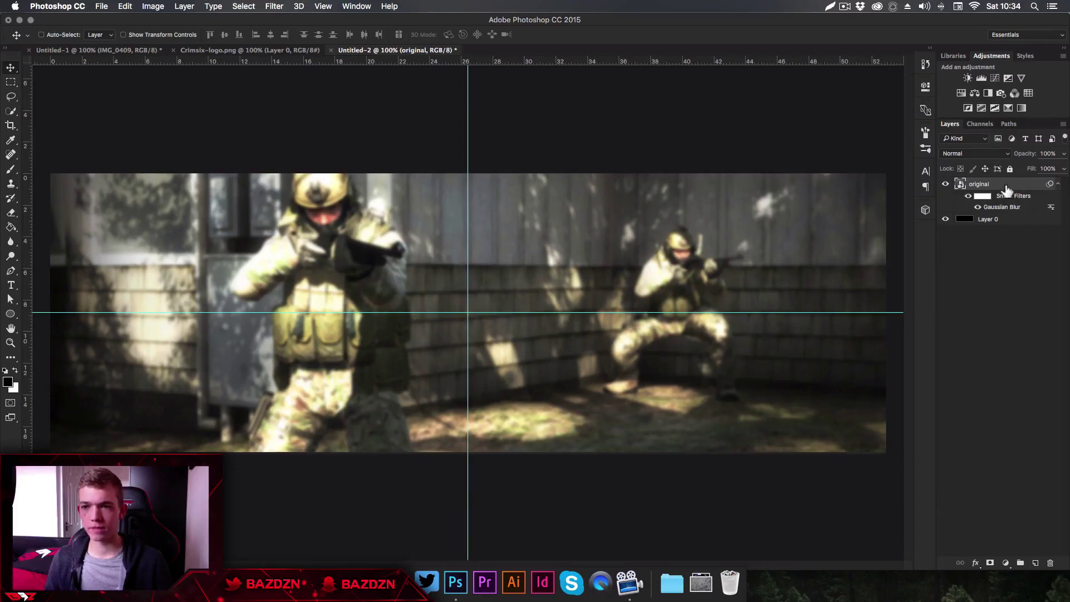
pyautogui.press('ctrl')
pyautogui.click(99, 6)
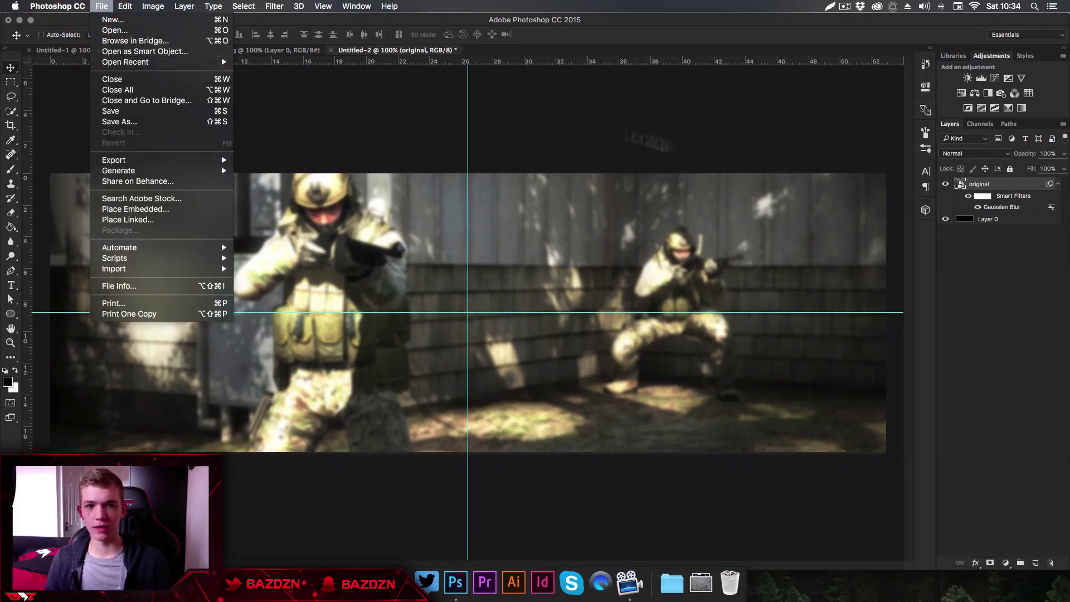
pyautogui.click(458, 95)
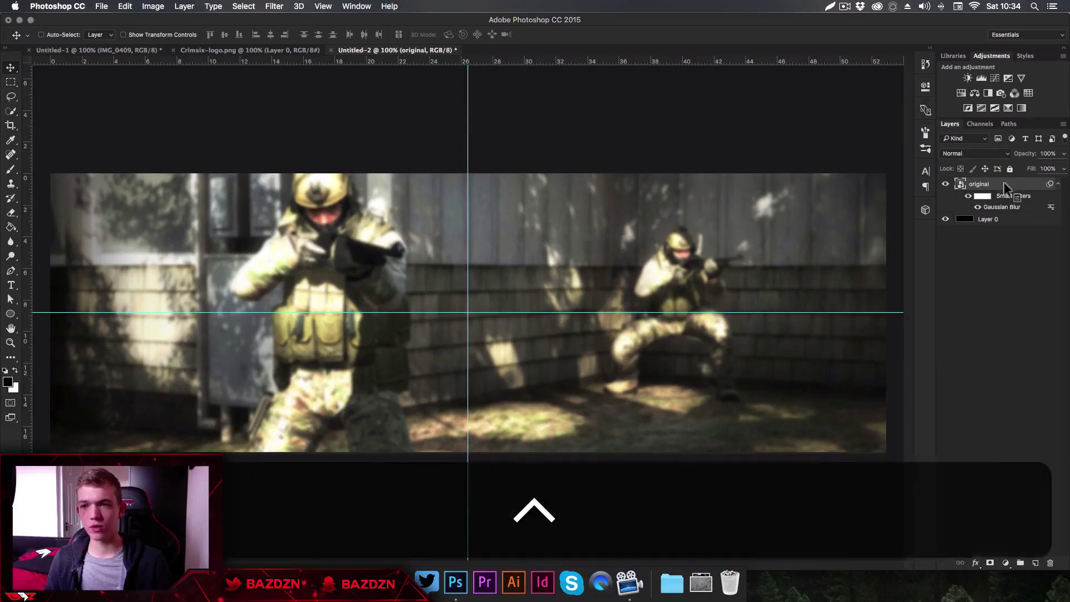
pyautogui.keyDown('ctrl'); pyautogui.click(1004, 183); pyautogui.keyUp('ctrl')
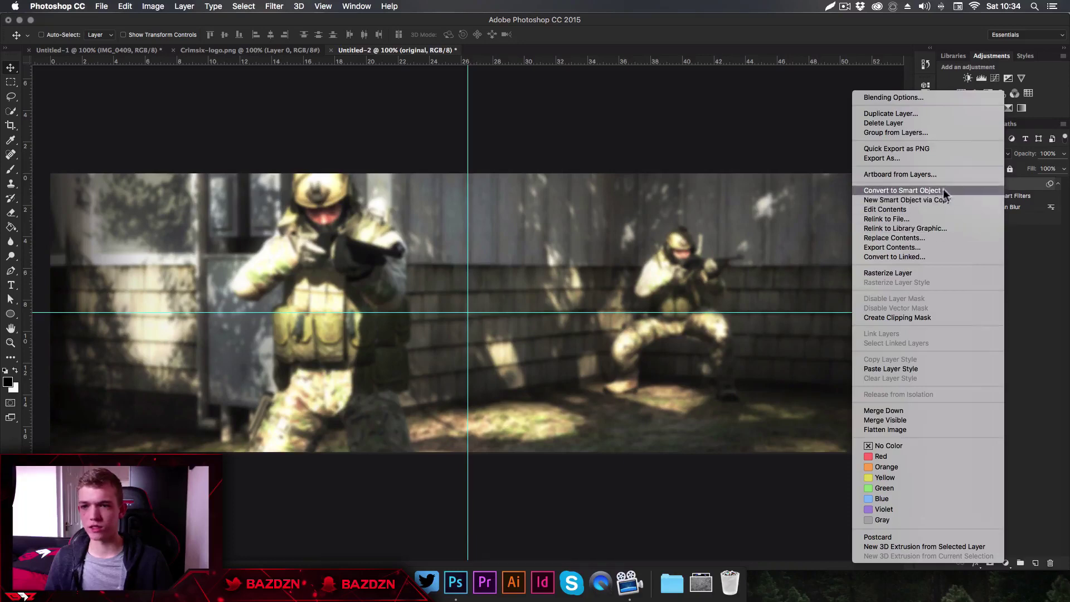
pyautogui.click(1013, 189)
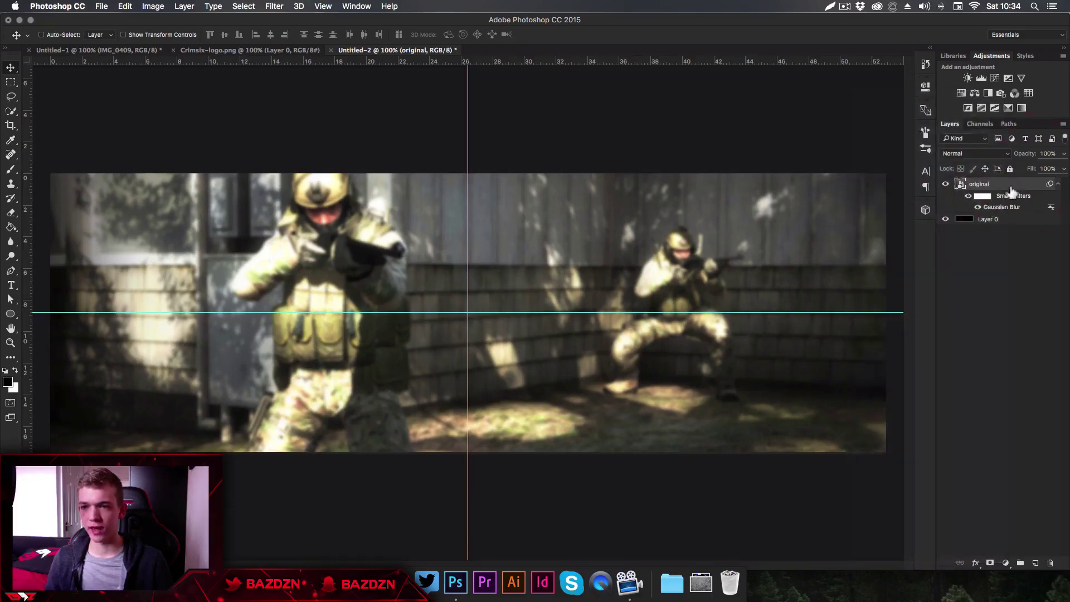
# Step: Select the blur's smart filter mask and erase the blur over the large foreground soldier with a 250-pixel Eraser
pyautogui.click(983, 198)
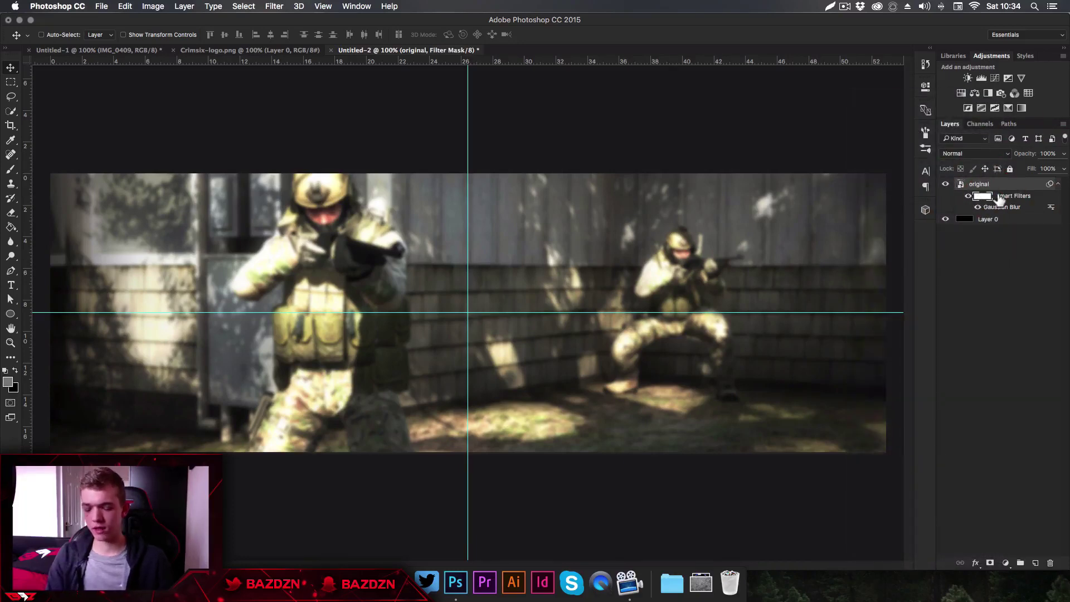
pyautogui.press('super')
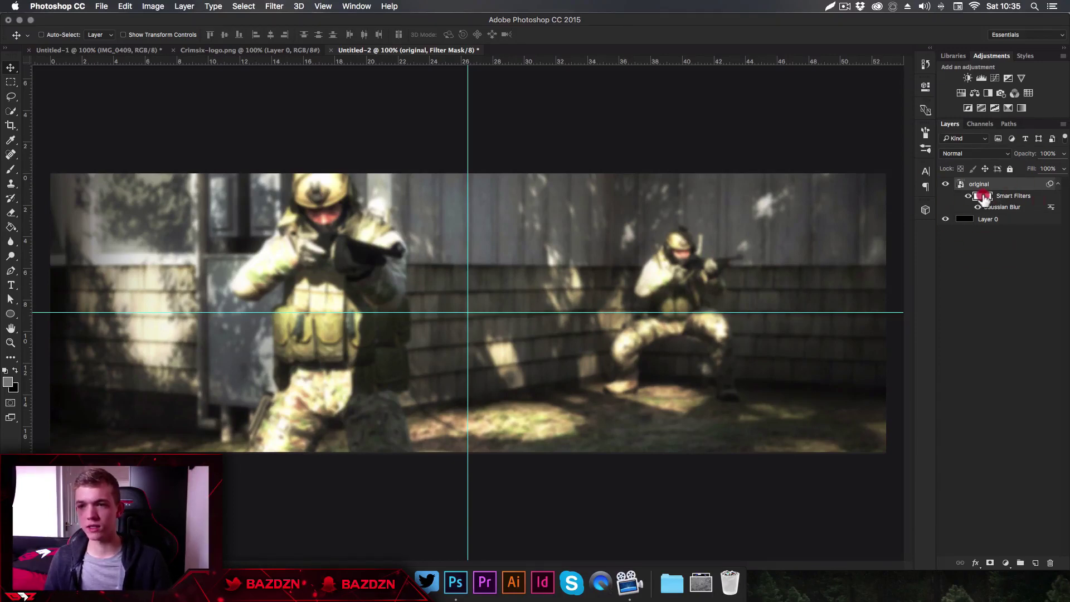
pyautogui.click(983, 196)
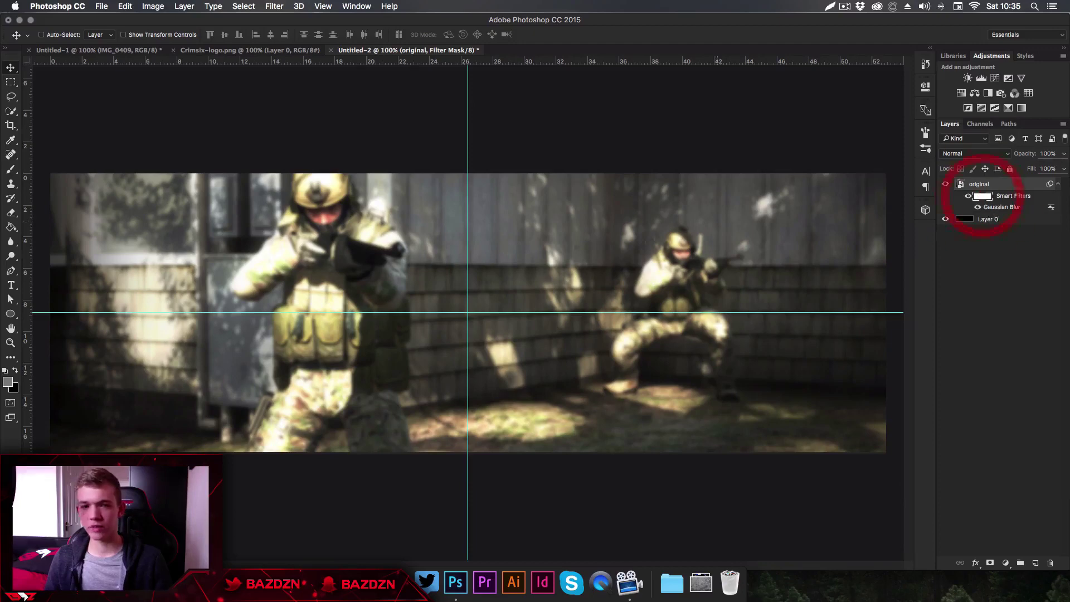
pyautogui.click(11, 212)
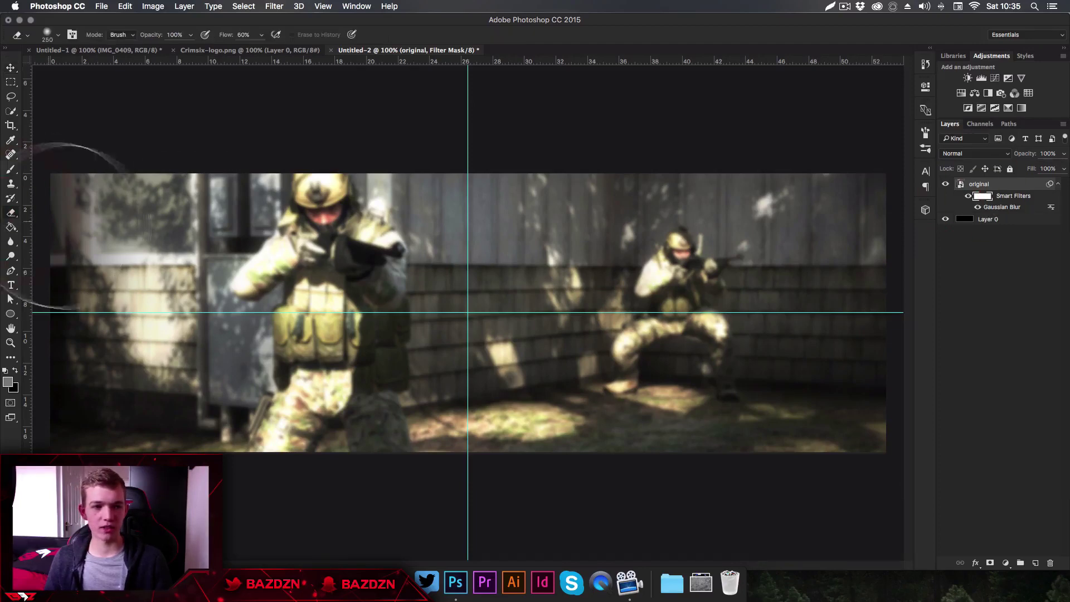
pyautogui.click(324, 210)
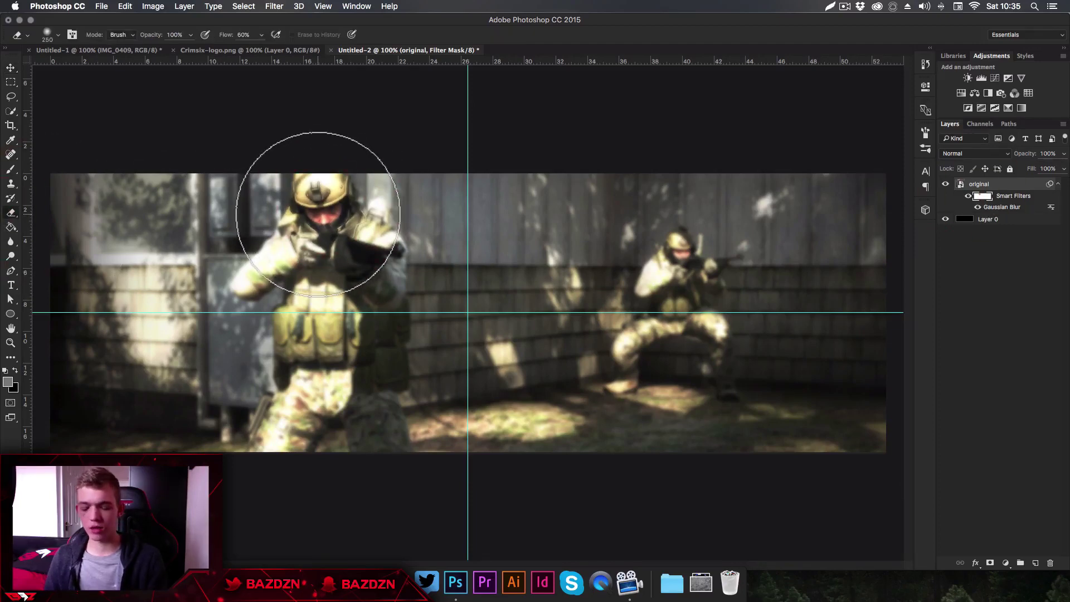
pyautogui.moveTo(318, 214)
pyautogui.mouseDown()
pyautogui.moveTo(334, 227)
pyautogui.moveTo(335, 310)
pyautogui.mouseUp()
# Step: Reduce the Eraser size to 175 and erase the blur over the crouching soldier in the background
pyautogui.press(']')
pyautogui.press('[')
pyautogui.press('[')
pyautogui.press('[')
pyautogui.click(679, 263)
pyautogui.click(684, 265)
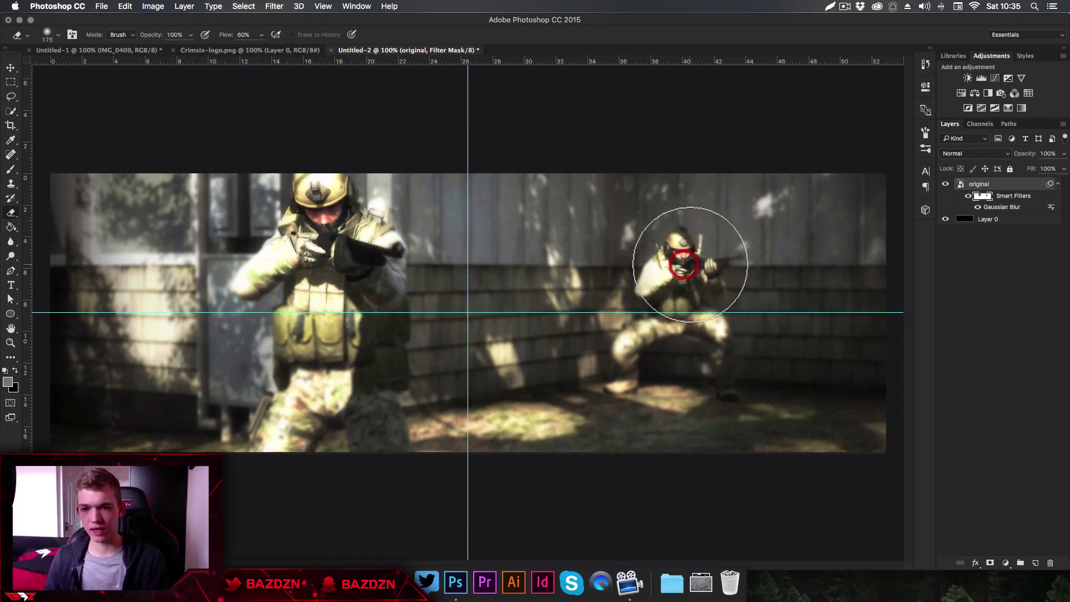
pyautogui.click(676, 290)
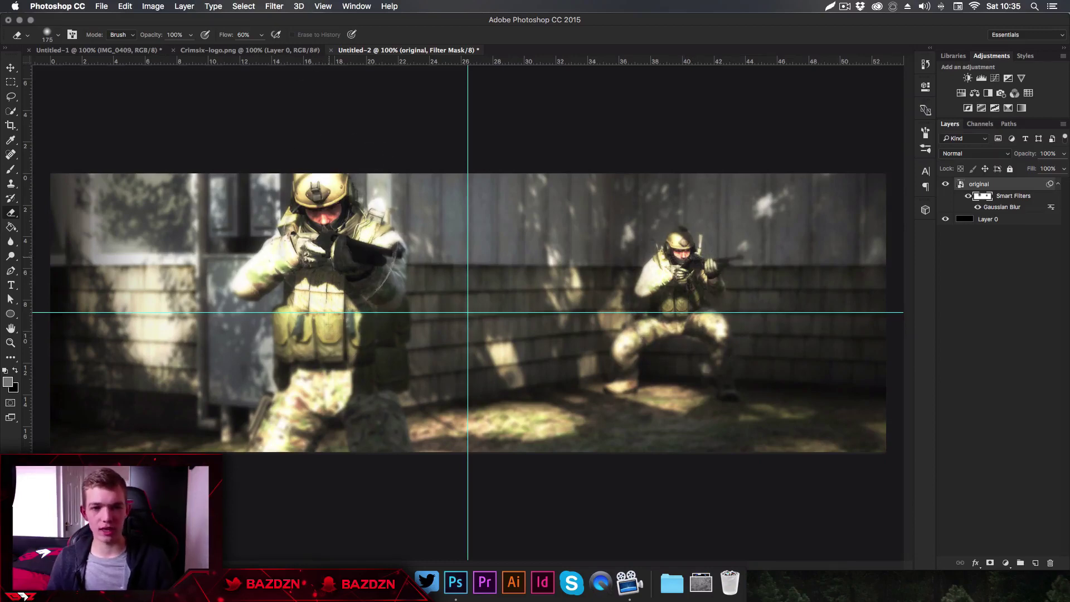
# Step: Erase the remaining blur over the foreground soldier's rifle and hide the guides
pyautogui.click(370, 261)
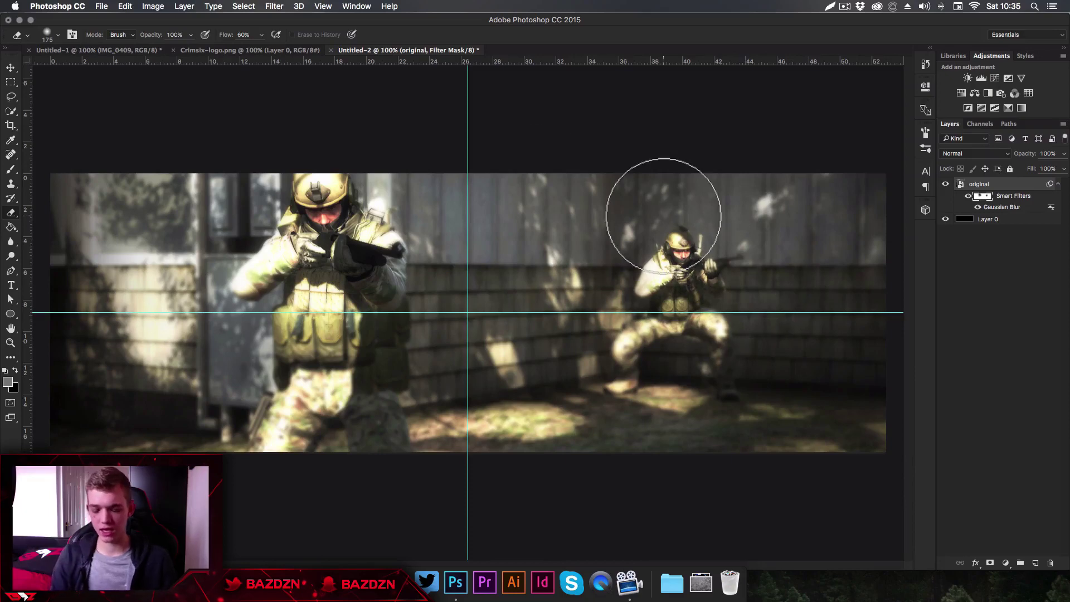
pyautogui.press('super+semicolon')
# Step: Lower the opacity of the original image layer to 12%
pyautogui.click(1062, 155)
pyautogui.click(1018, 169)
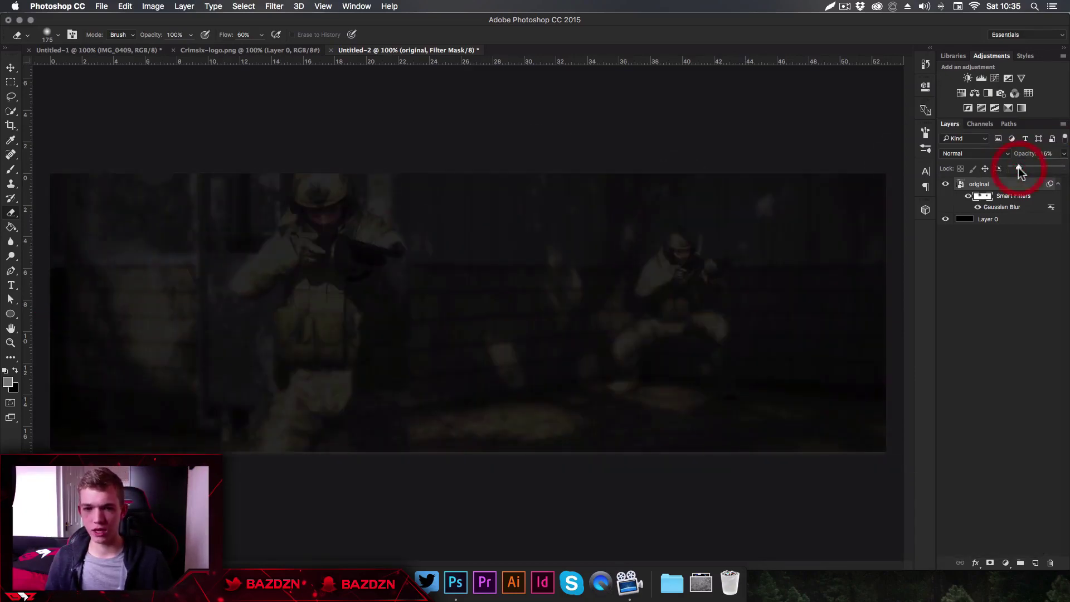
pyautogui.click(1016, 167)
pyautogui.moveTo(1018, 167); pyautogui.dragTo(1015, 166)
pyautogui.click(1015, 166)
pyautogui.click(1015, 166)
pyautogui.click(1014, 184)
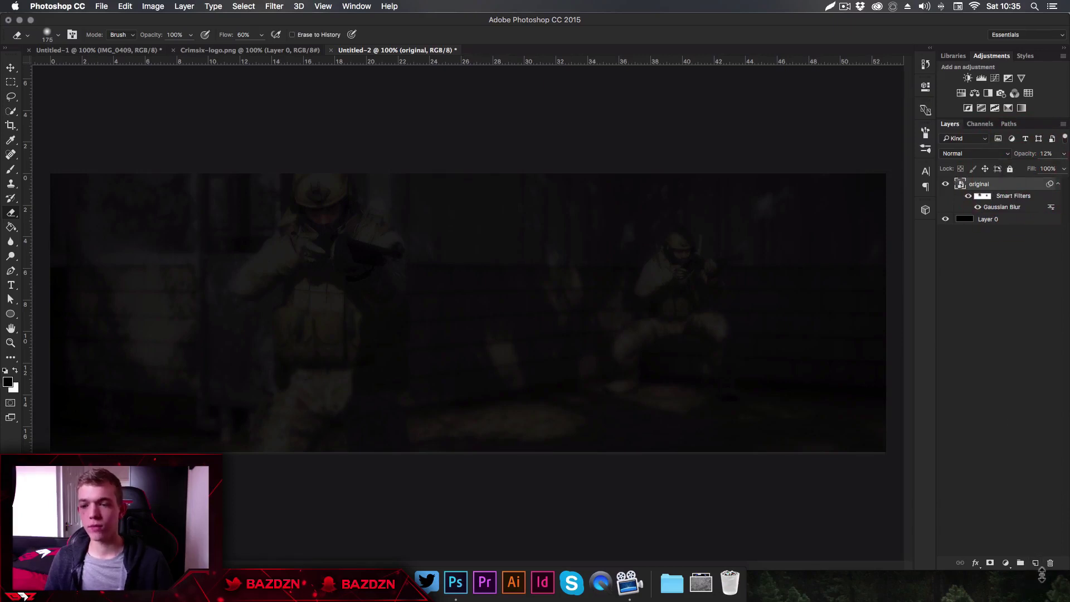
# Step: Create a new layer above the original image and set up an 1100-pixel Brush with white as the foreground colour
pyautogui.click(1034, 562)
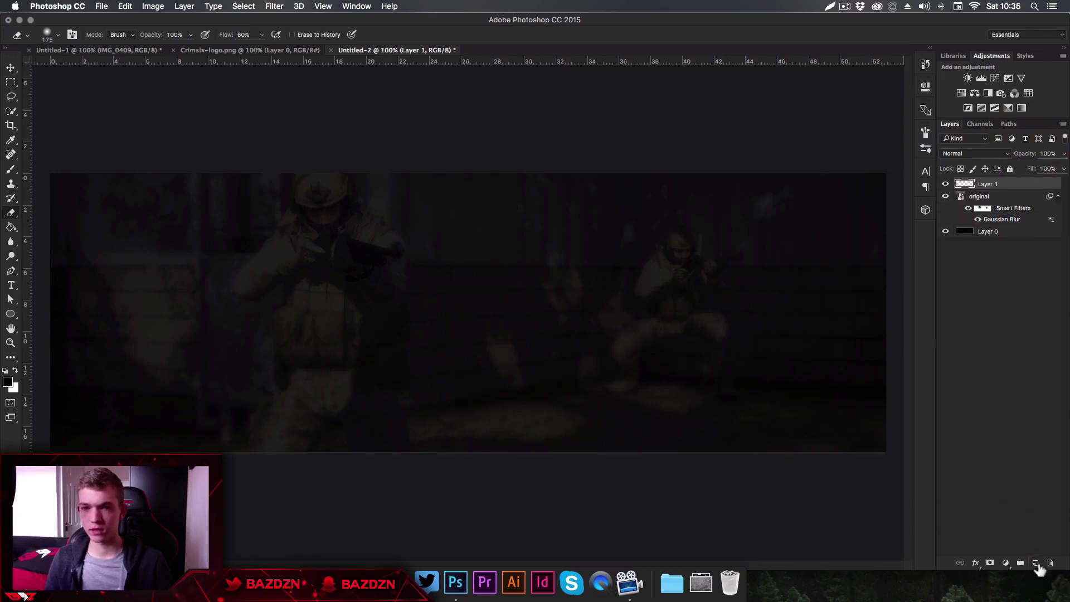
pyautogui.press('b')
pyautogui.press(']')
pyautogui.press(']')
pyautogui.press(']')
pyautogui.press(']')
pyautogui.press(']')
pyautogui.press(']')
pyautogui.press(']')
pyautogui.press(']')
pyautogui.press(']')
pyautogui.press(']')
pyautogui.press(']')
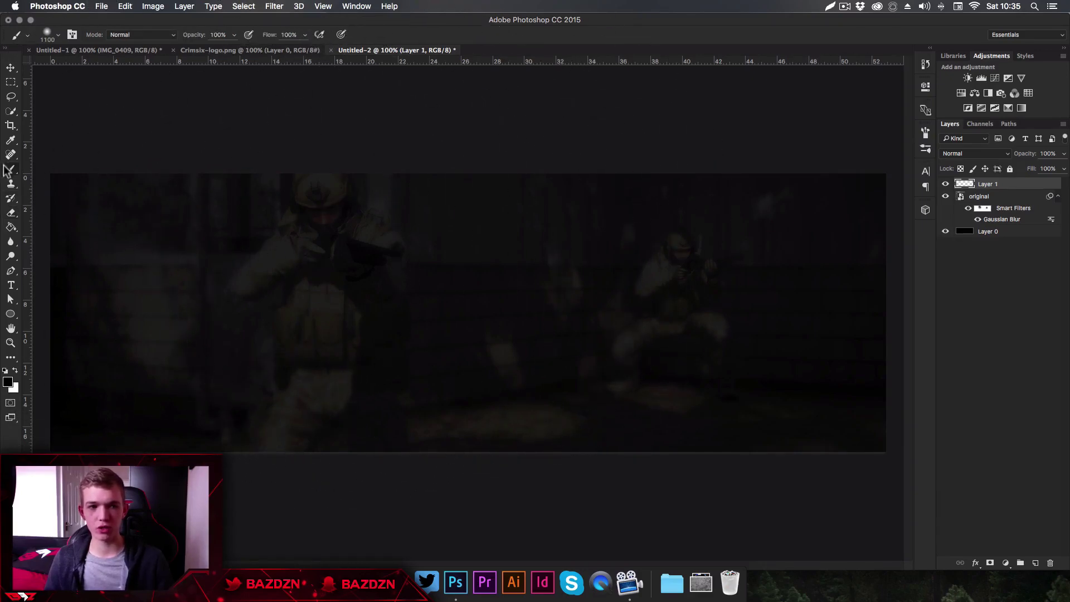
pyautogui.click(15, 371)
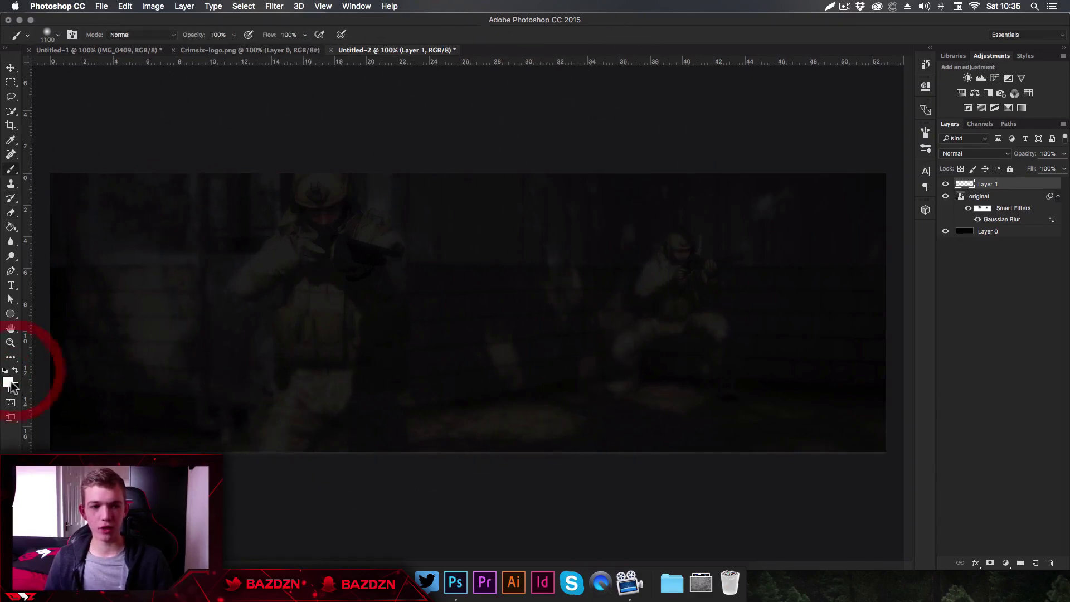
pyautogui.click(15, 372)
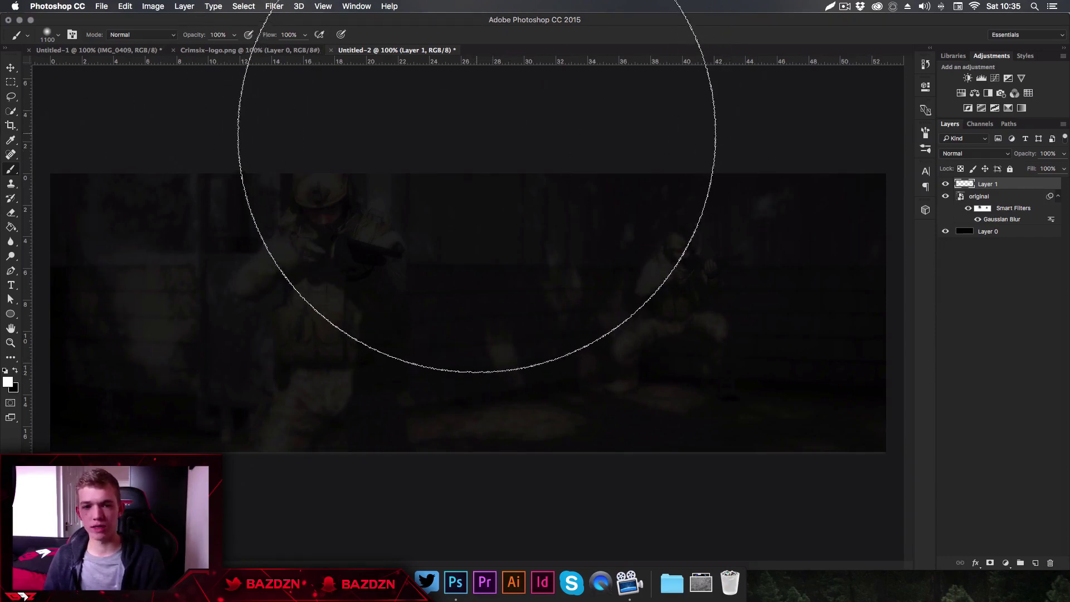
# Step: Try painting a soft white glow at the banner's top centre with a 1300-pixel Brush, undoing each attempt
pyautogui.press(']')
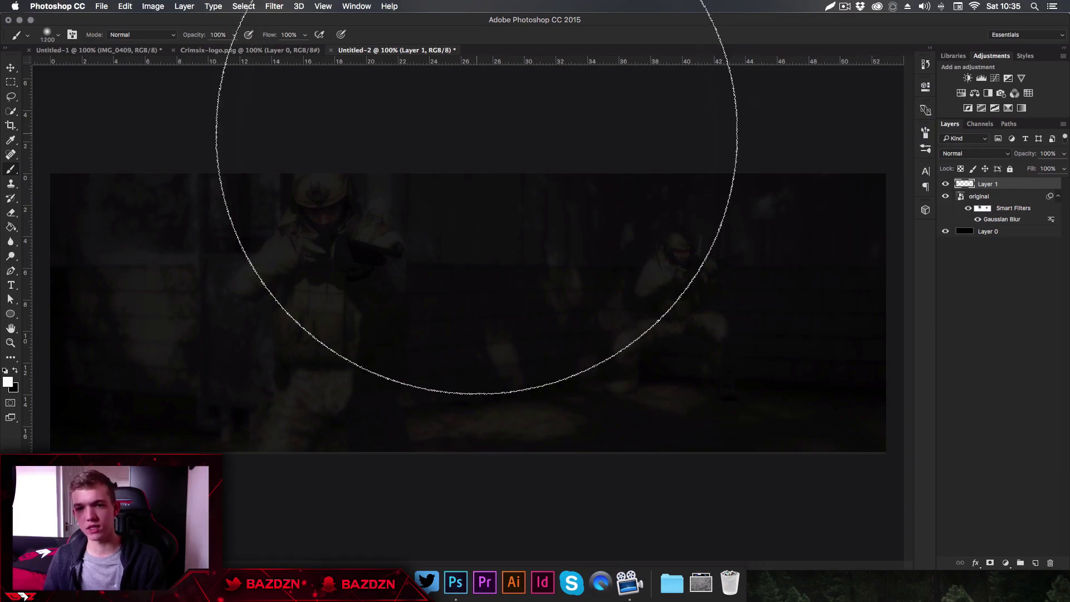
pyautogui.press(']')
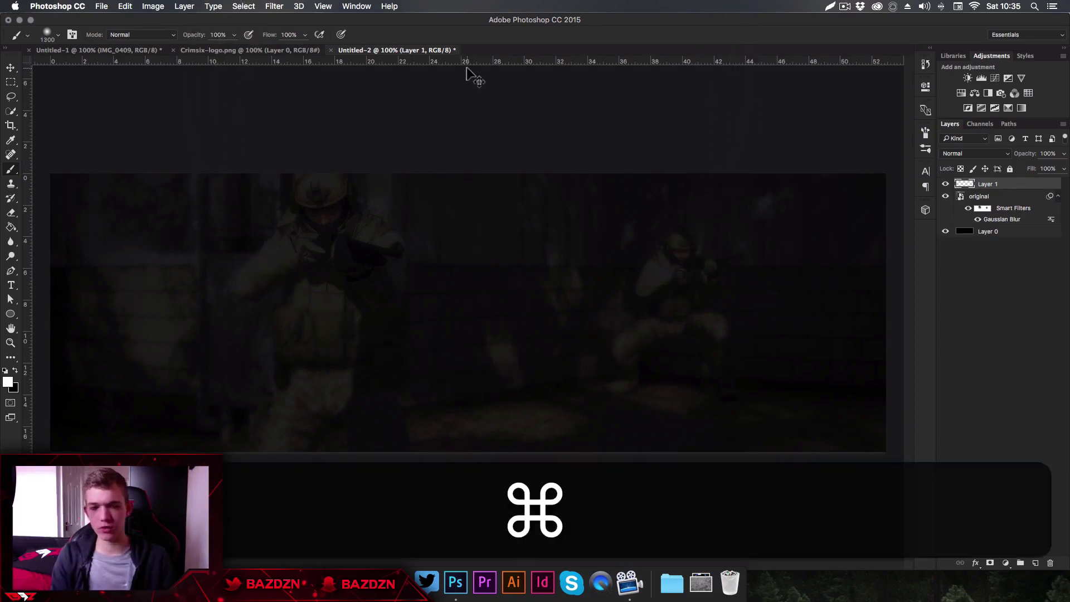
pyautogui.press('super+minus')
pyautogui.click(481, 84)
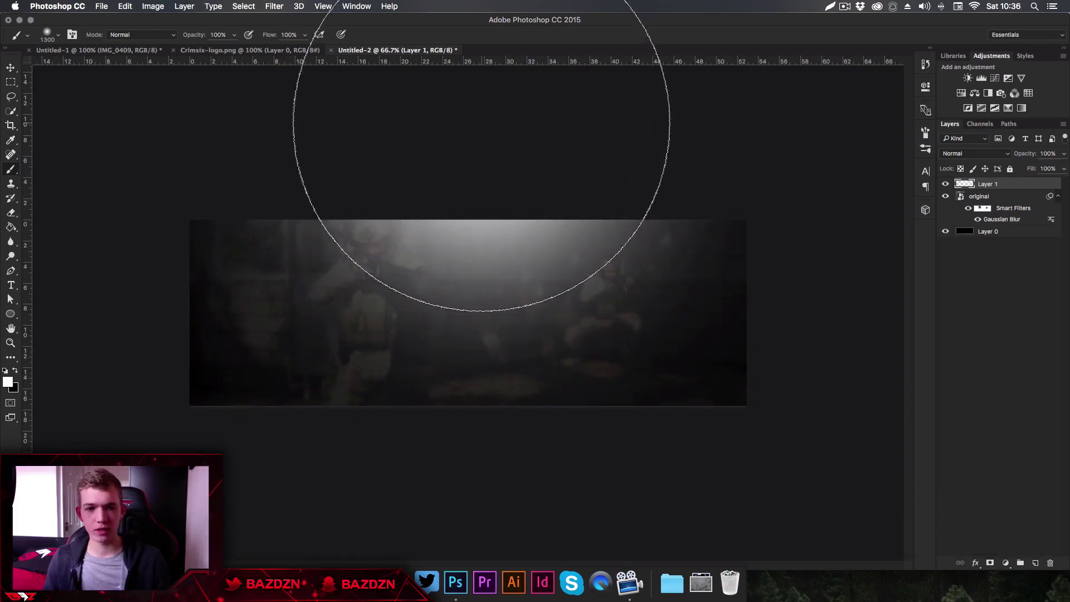
pyautogui.press('super+z')
pyautogui.click(470, 111)
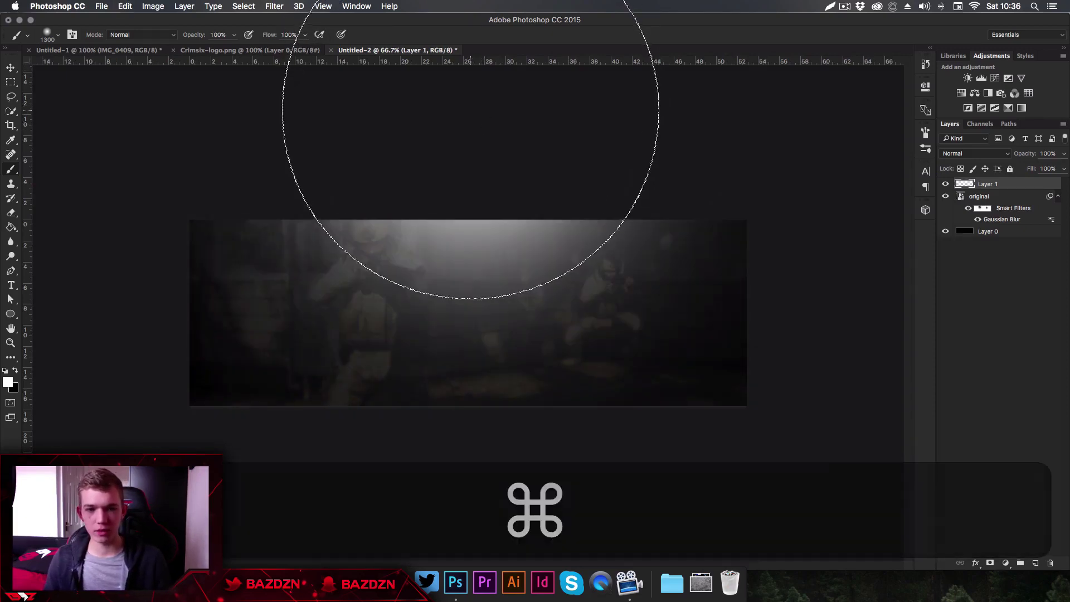
pyautogui.press('super+z')
# Step: Reduce the Brush size to 1100 and paint one soft white glow at the banner's top centre
pyautogui.press('[')
pyautogui.press('[')
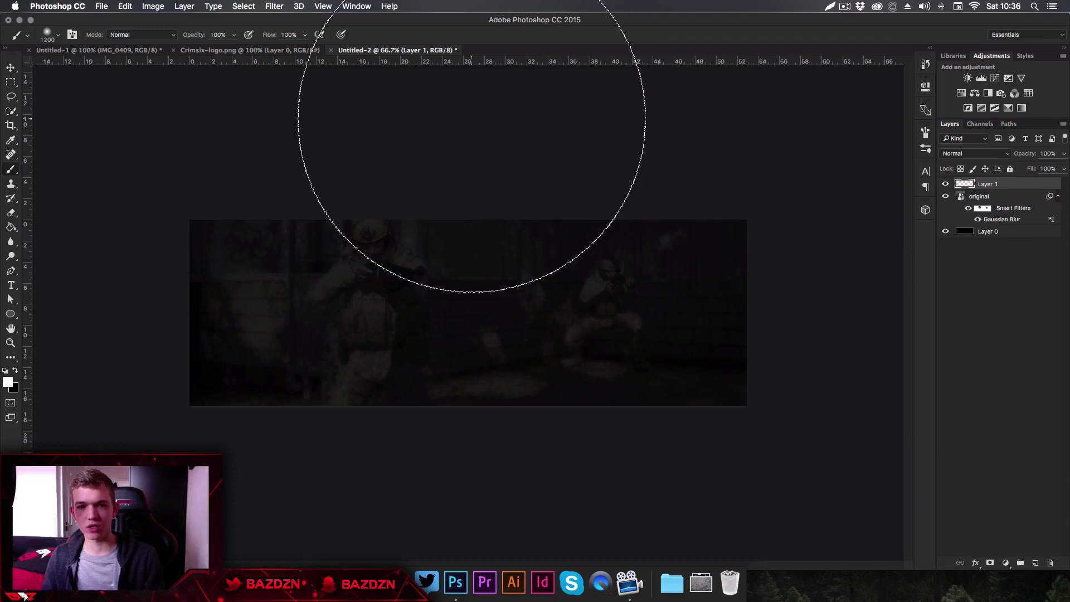
pyautogui.click(466, 146)
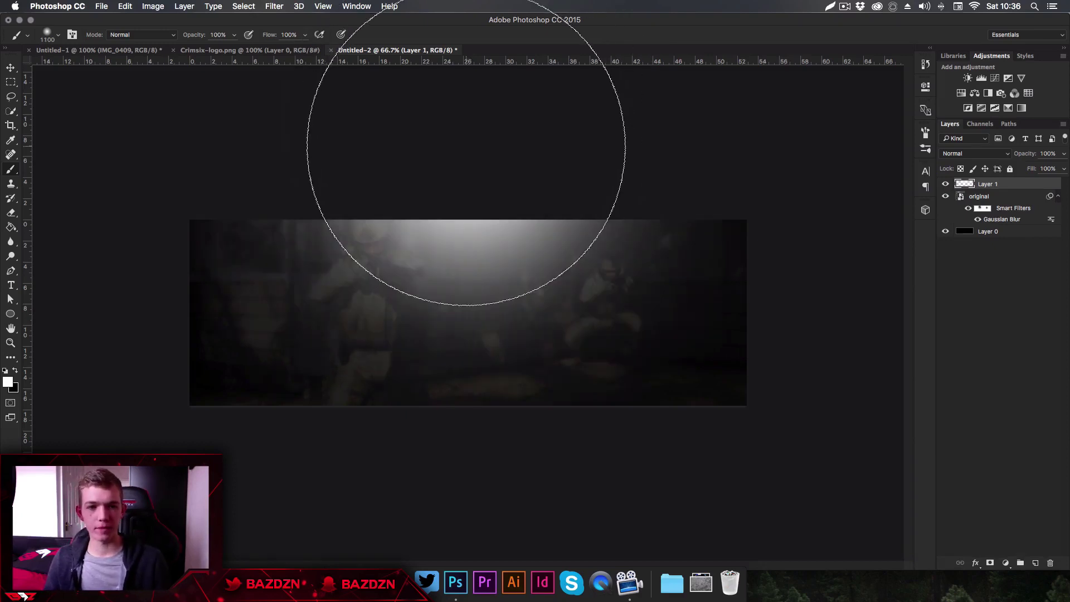
# Step: Lower the opacity of the white glow layer to 41%
pyautogui.click(1064, 155)
pyautogui.click(1048, 153)
pyautogui.moveTo(1064, 156); pyautogui.dragTo(1027, 169)
pyautogui.click(1032, 167)
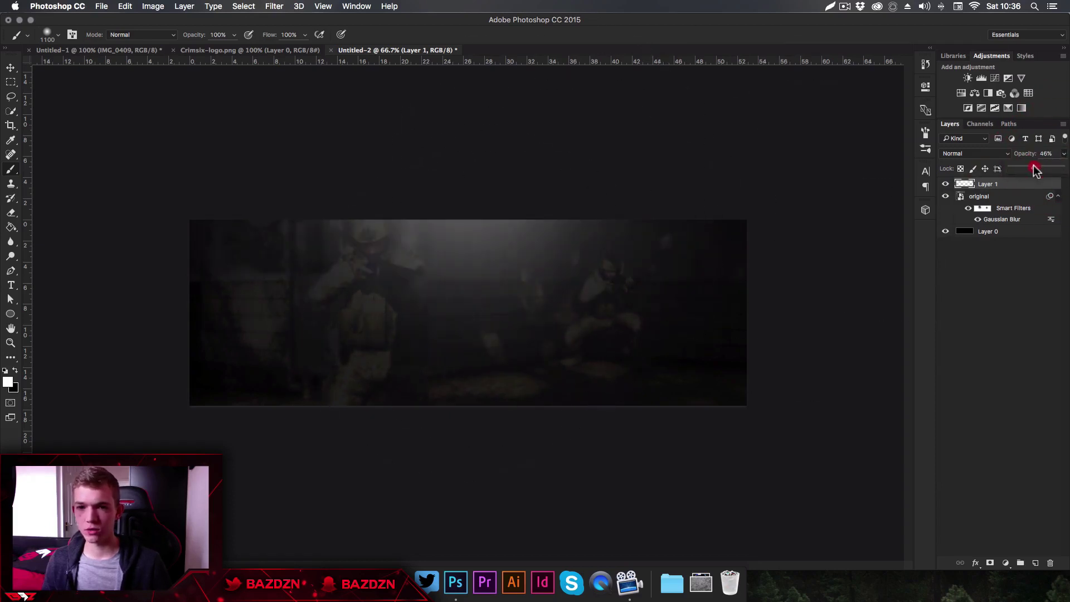
pyautogui.click(1032, 167)
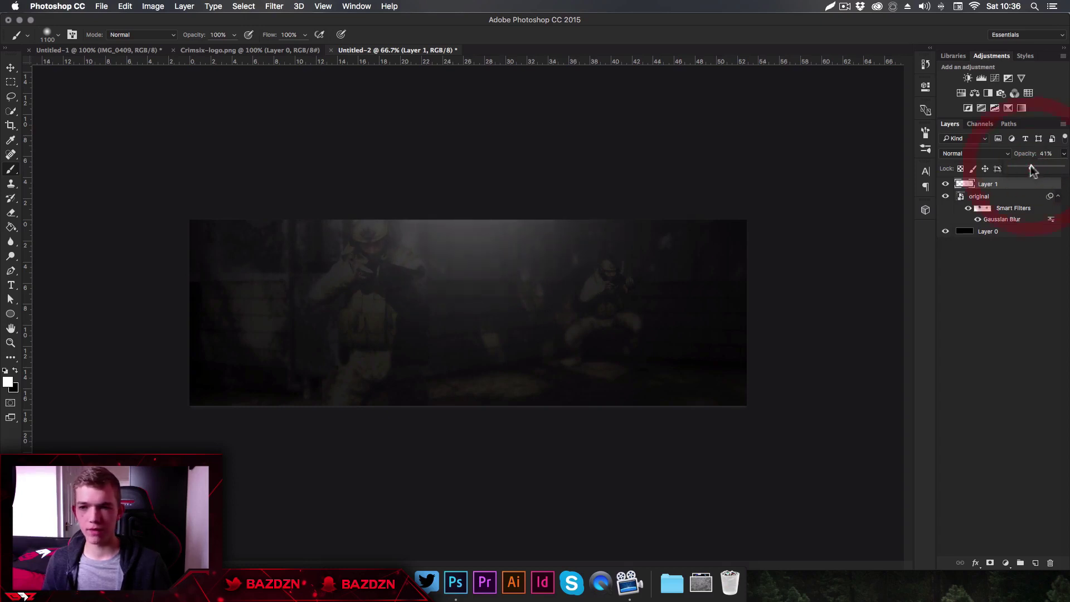
# Step: Add a Solid Color fill layer in pure red (#ff0000) directly above the original image layer
pyautogui.click(1003, 196)
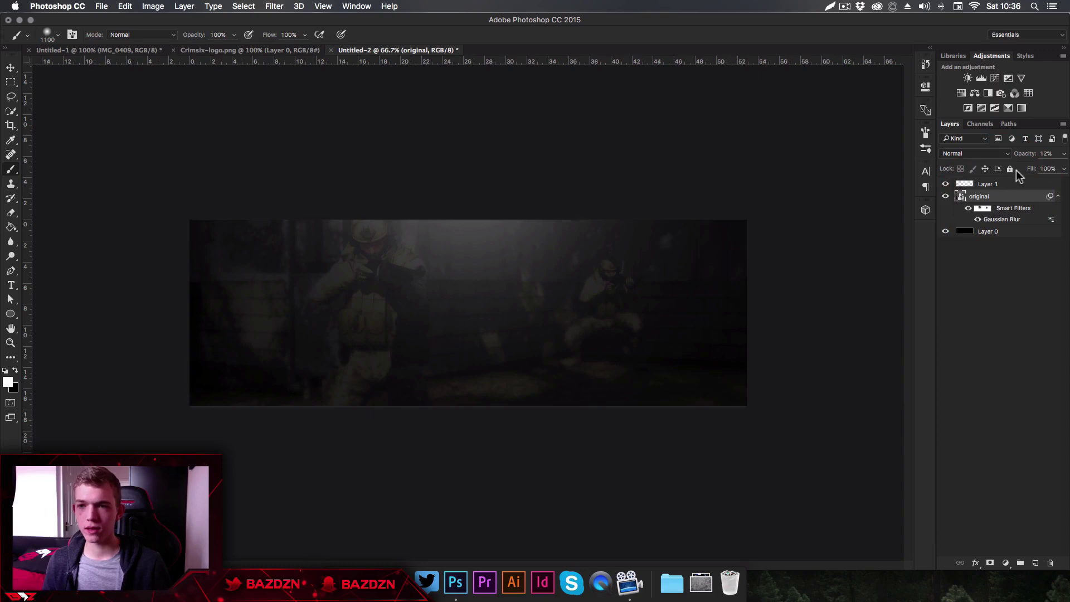
pyautogui.click(987, 197)
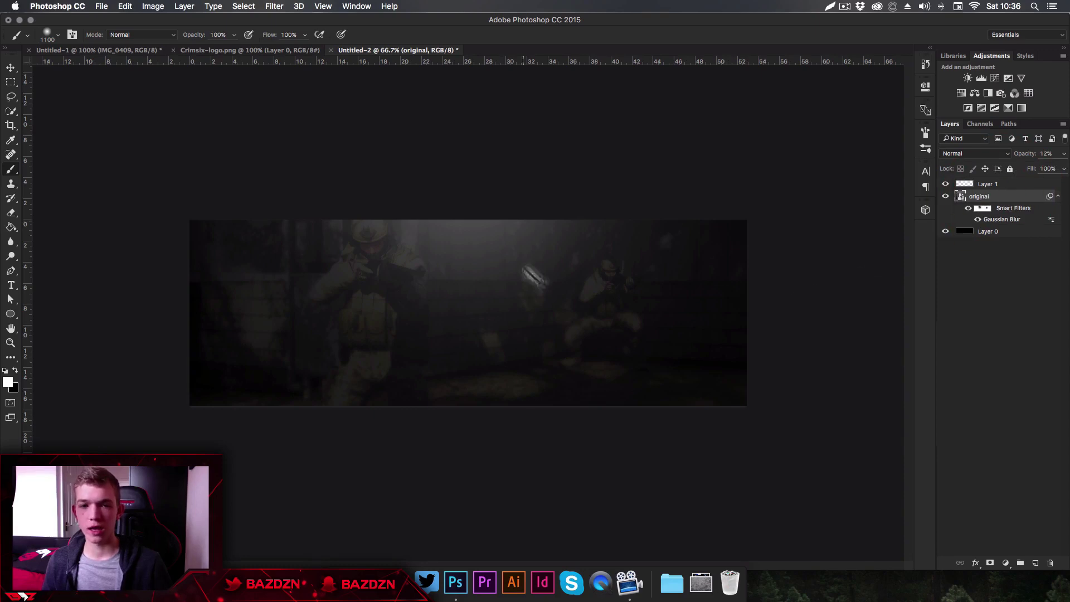
pyautogui.click(990, 198)
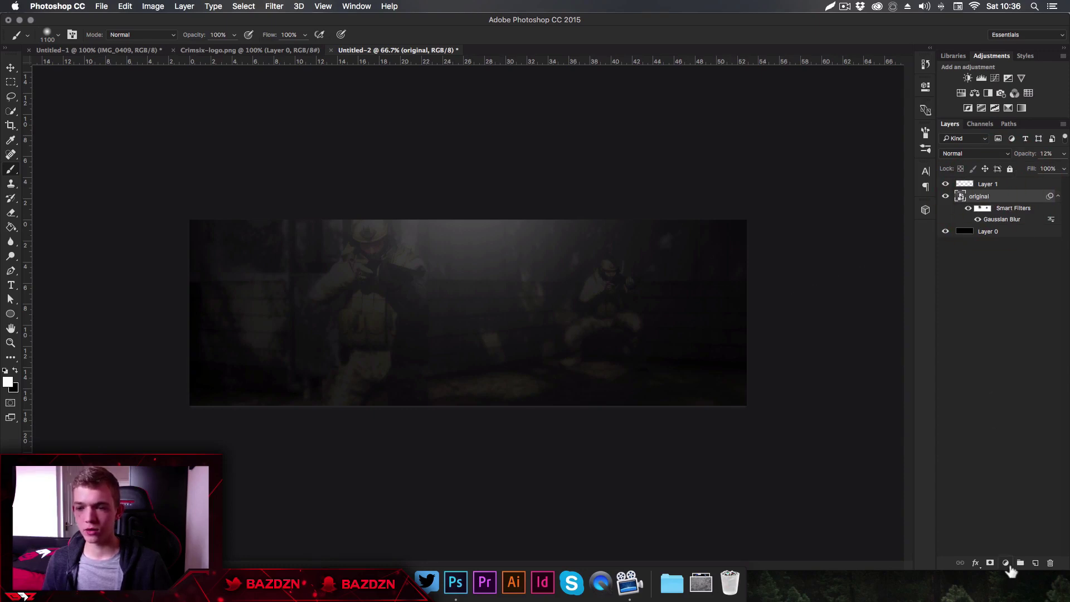
pyautogui.click(1006, 563)
pyautogui.click(1019, 352)
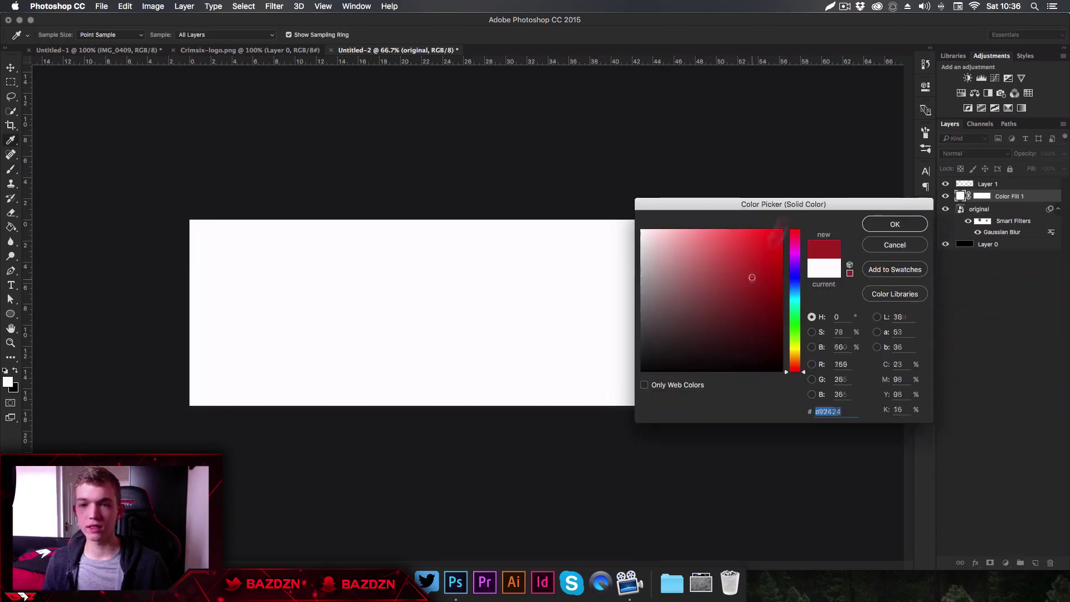
pyautogui.moveTo(774, 237); pyautogui.dragTo(780, 178)
pyautogui.click(704, 336)
pyautogui.moveTo(704, 336); pyautogui.dragTo(871, 167)
pyautogui.moveTo(795, 320); pyautogui.dragTo(788, 204)
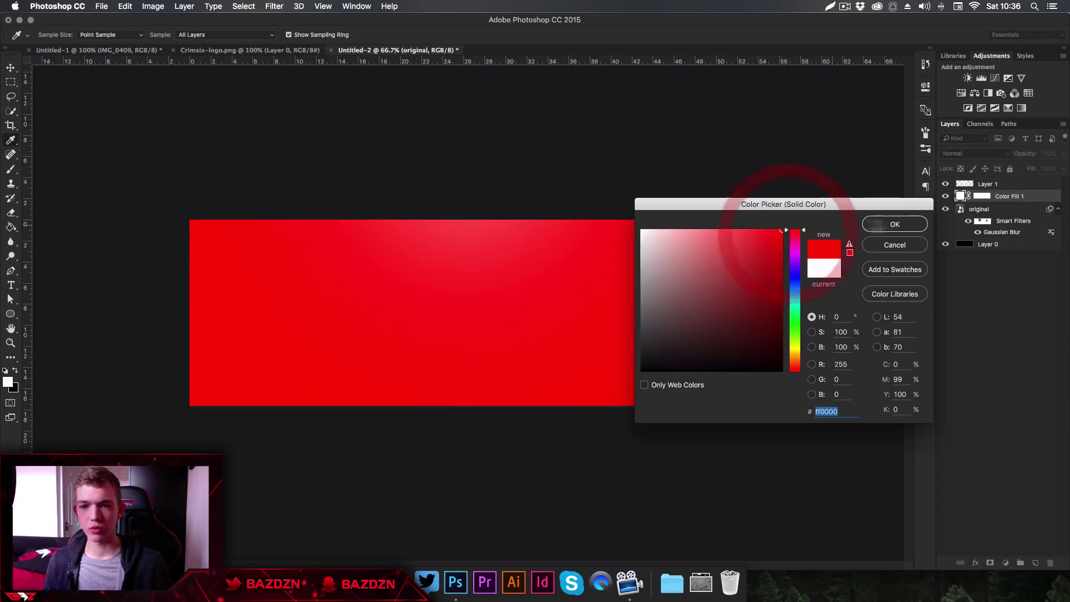
pyautogui.moveTo(798, 256); pyautogui.dragTo(795, 184)
pyautogui.click(893, 224)
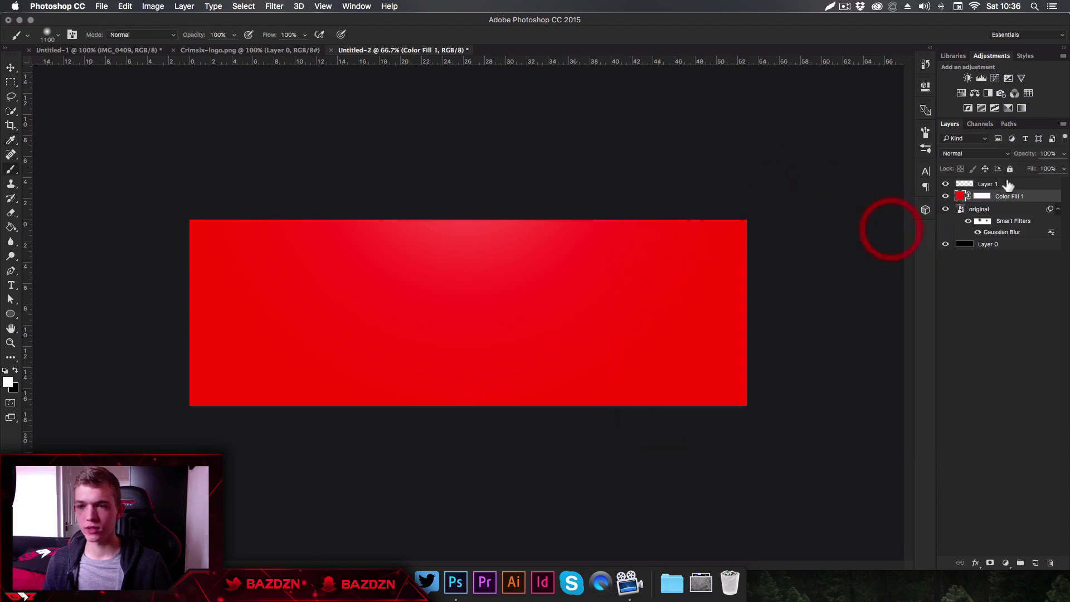
# Step: Set the red fill layer's blend mode to Color and switch to the Move tool
pyautogui.click(967, 154)
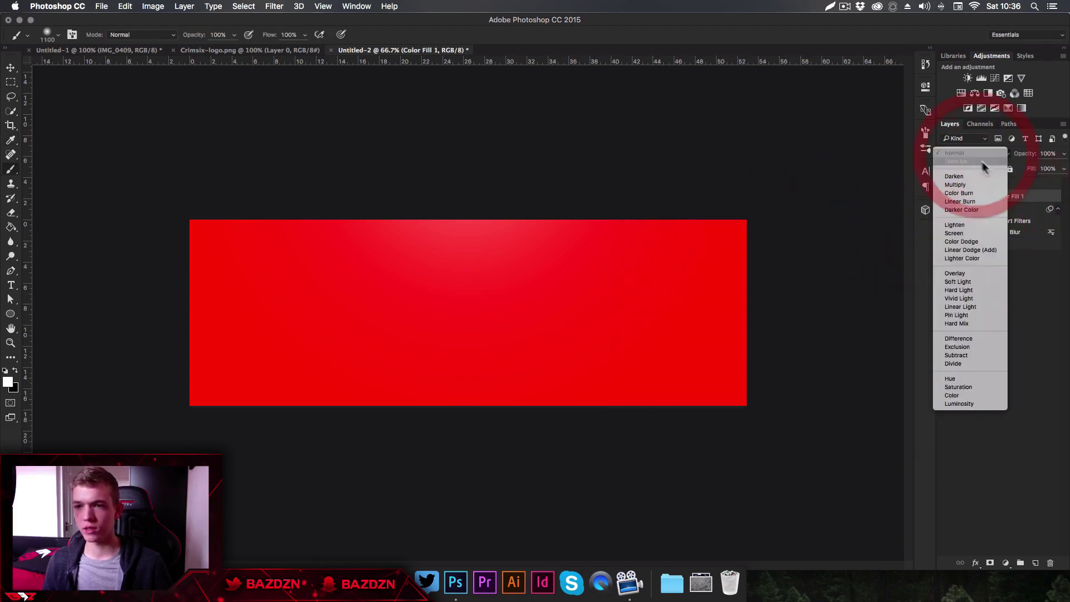
pyautogui.click(972, 394)
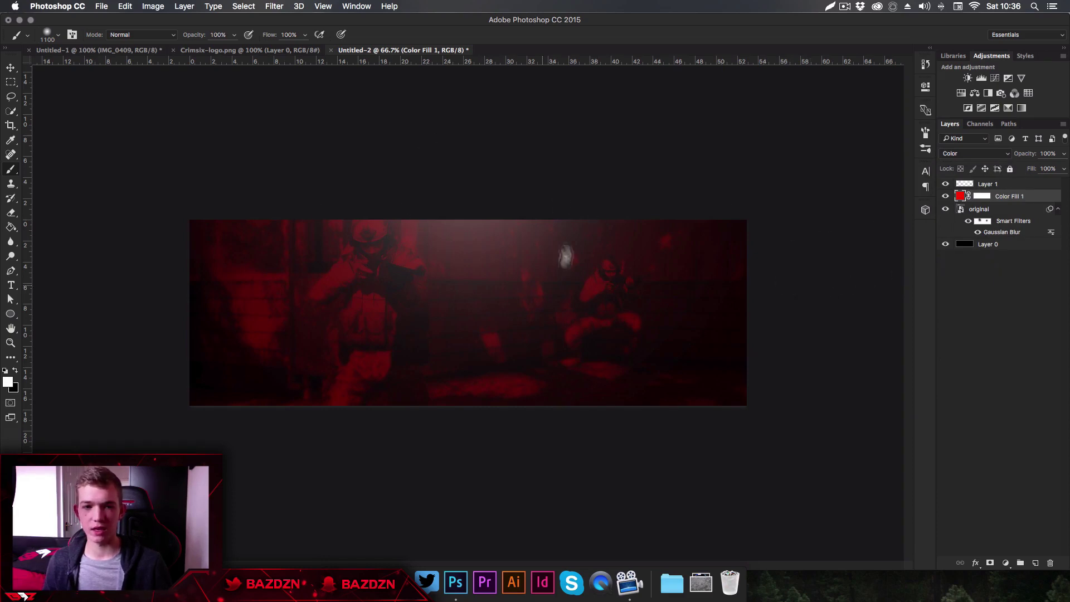
pyautogui.click(10, 68)
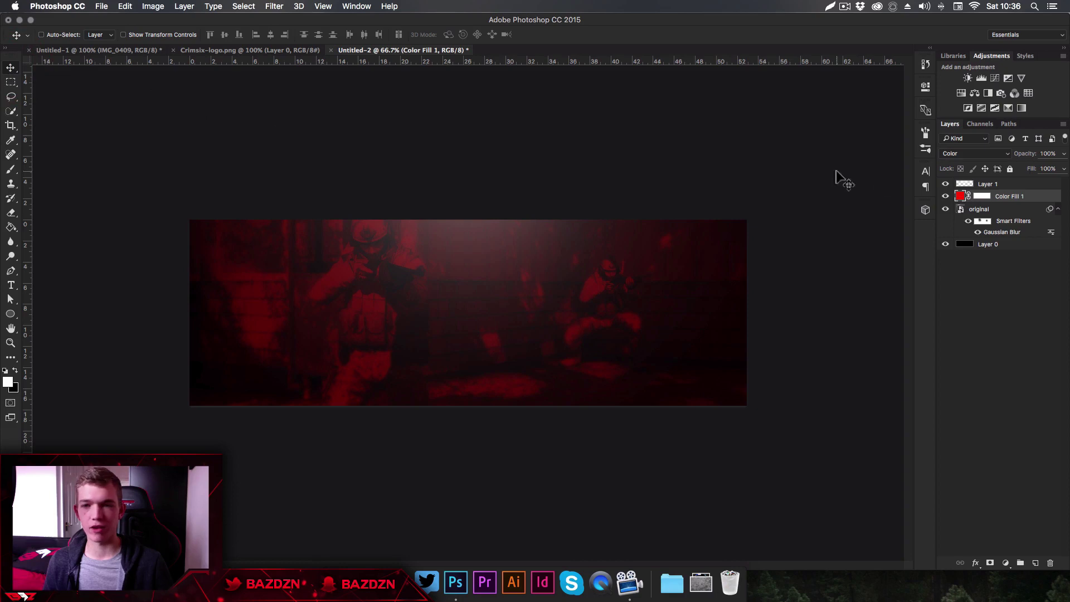
# Step: Lower the opacity of the original image layer to 8%
pyautogui.click(1002, 211)
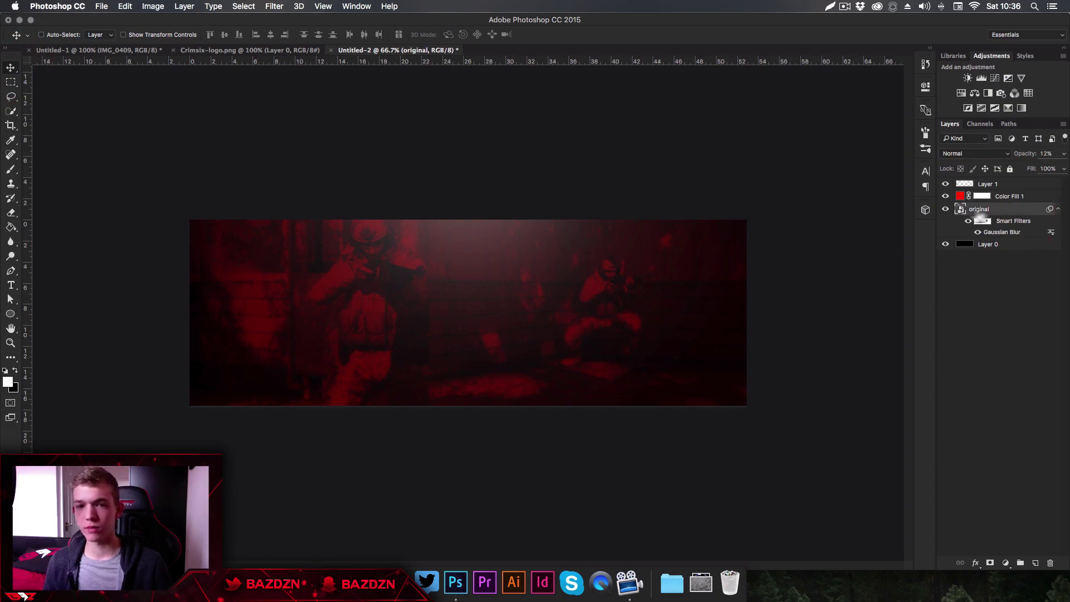
pyautogui.click(1061, 154)
pyautogui.moveTo(1014, 170); pyautogui.dragTo(1015, 170)
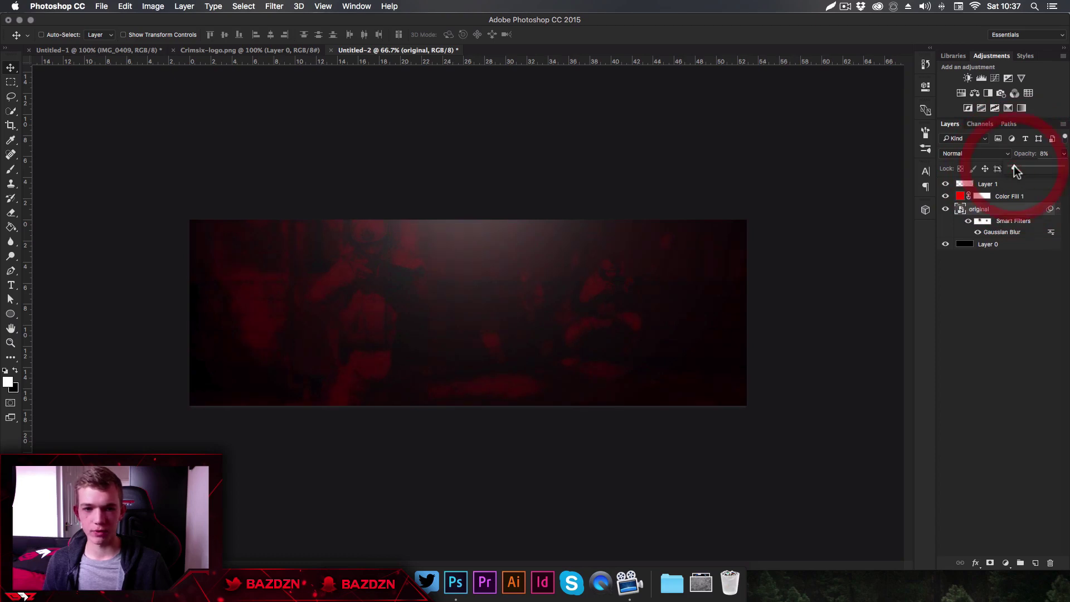
pyautogui.click(1014, 170)
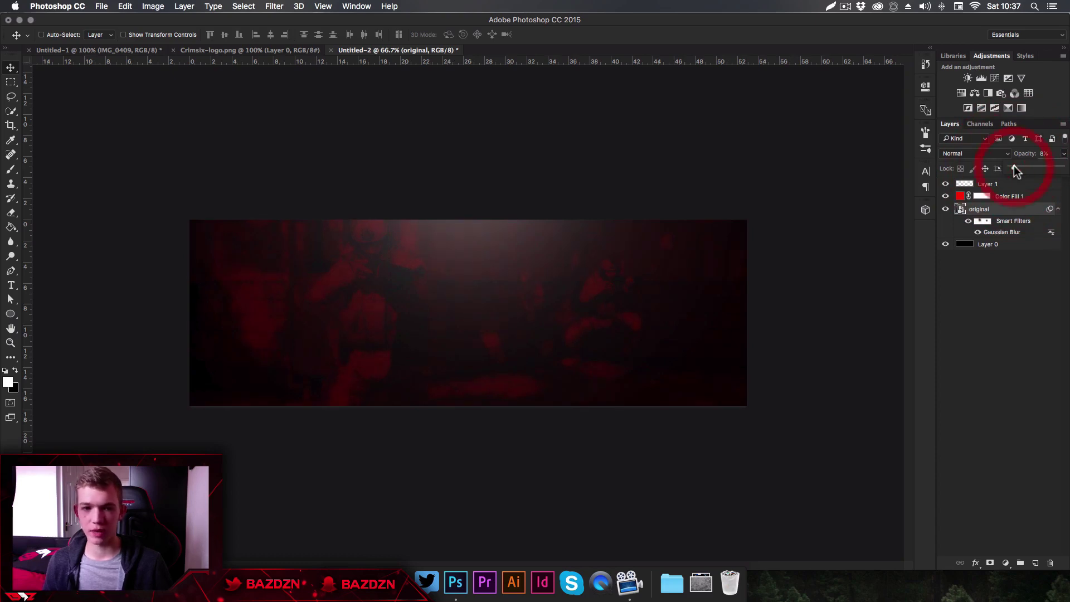
pyautogui.click(720, 259)
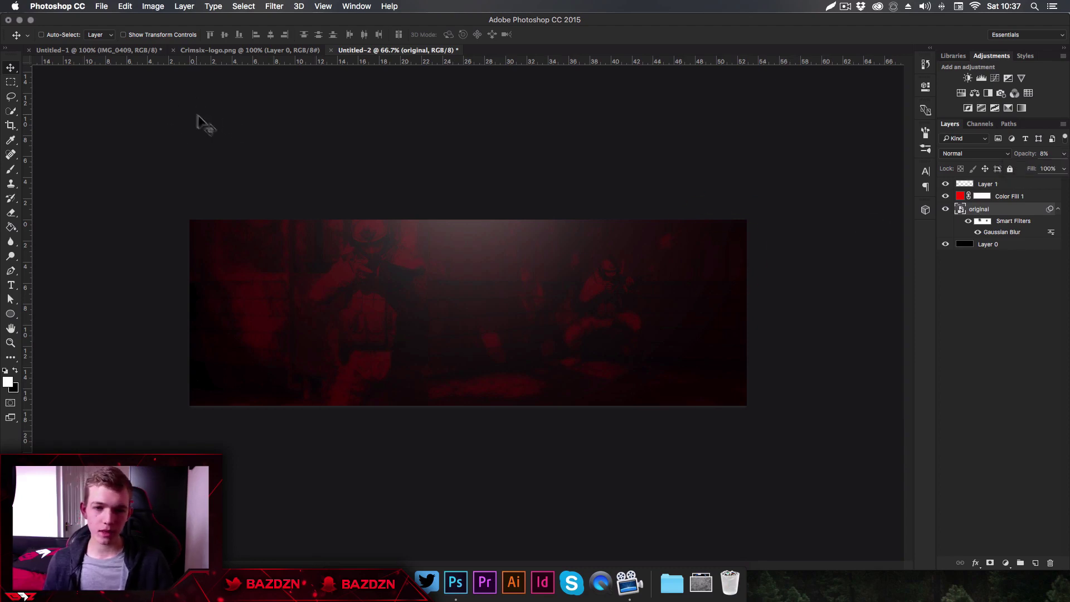
# Step: Show the guides and draw a white circle of about 384 px with the Ellipse tool, centred on their intersection
pyautogui.press('super+semicolon')
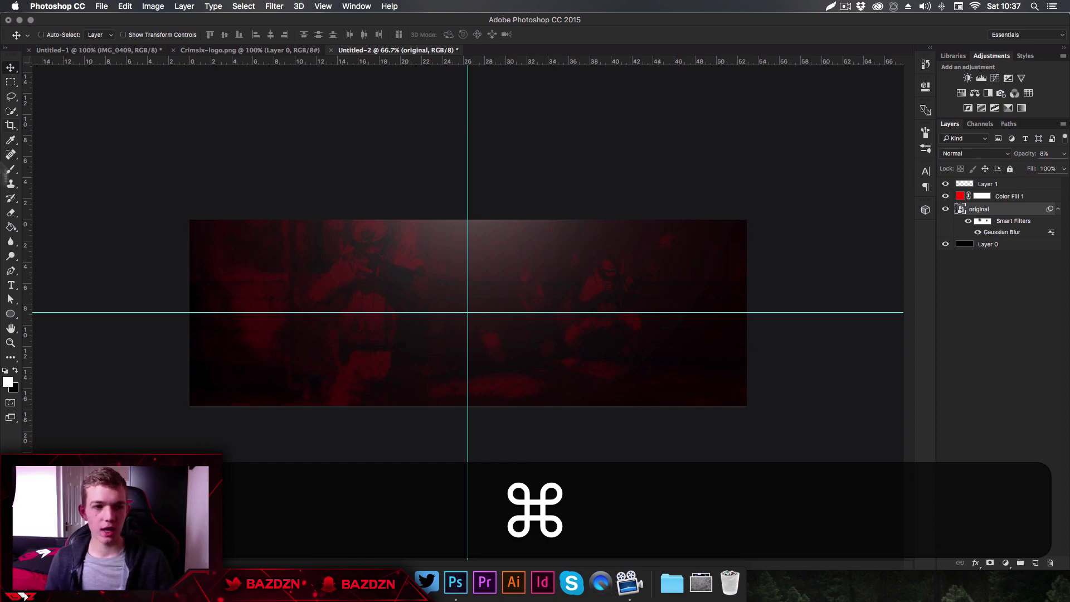
pyautogui.moveTo(13, 315)
pyautogui.mouseDown()
pyautogui.moveTo(50, 317)
pyautogui.moveTo(11, 314)
pyautogui.moveTo(54, 333)
pyautogui.mouseUp()
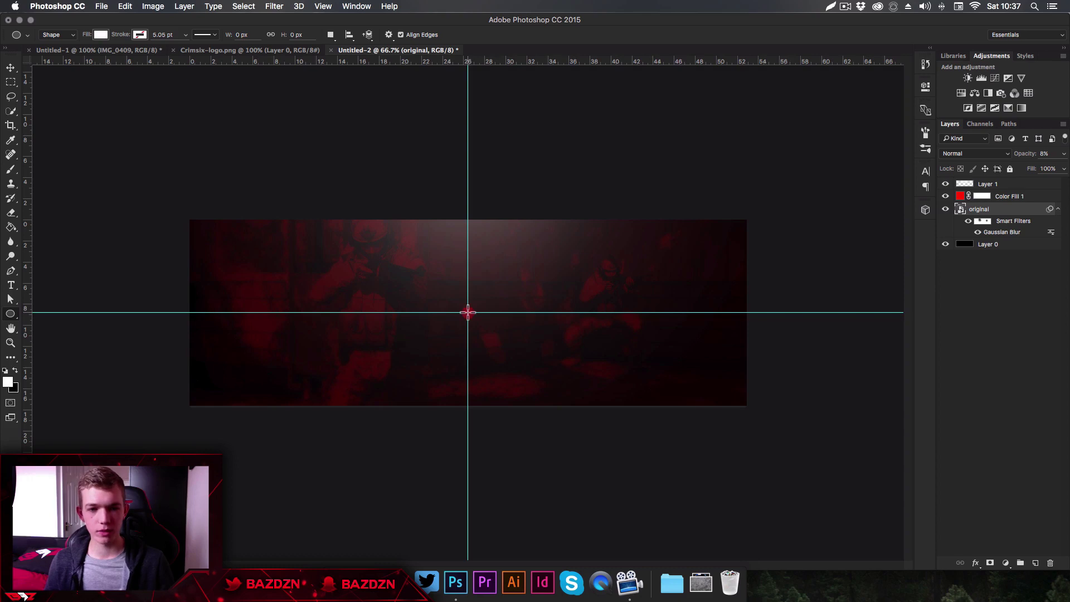
pyautogui.moveTo(467, 312); pyautogui.dragTo(562, 384)
# Step: Examine the circles in the finished Untitled-1 banner, return to Untitled-2 and select the Ellipse 1 layer
pyautogui.click(137, 51)
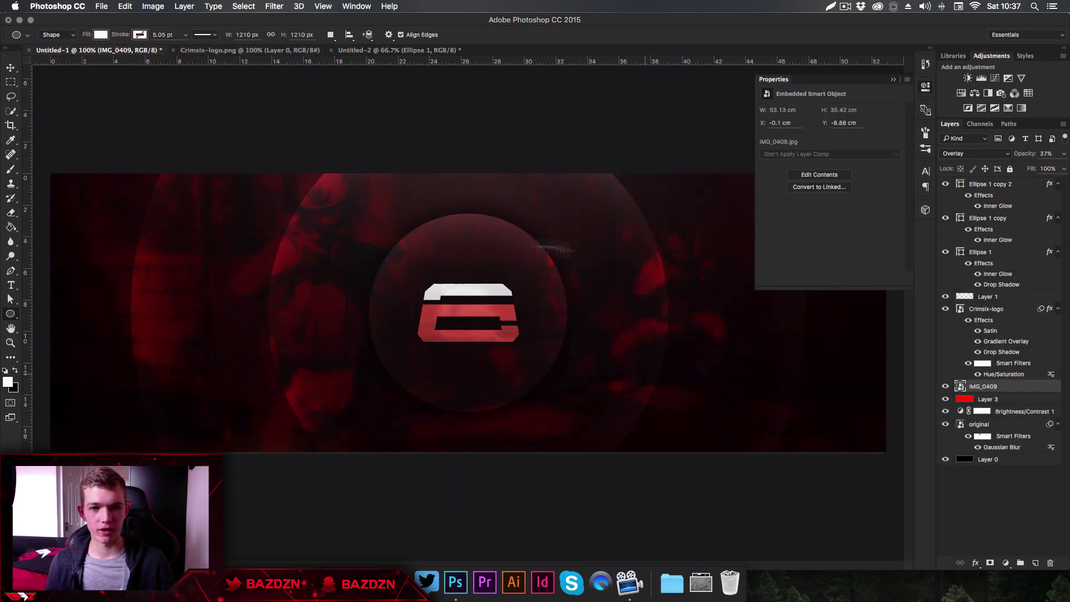
pyautogui.click(378, 51)
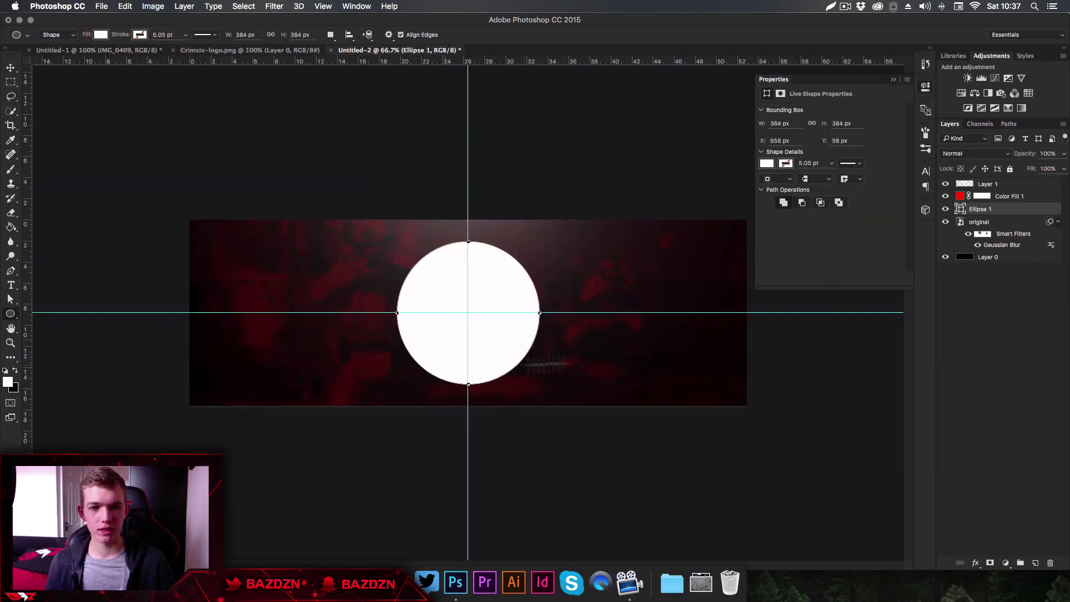
pyautogui.press('super+equal')
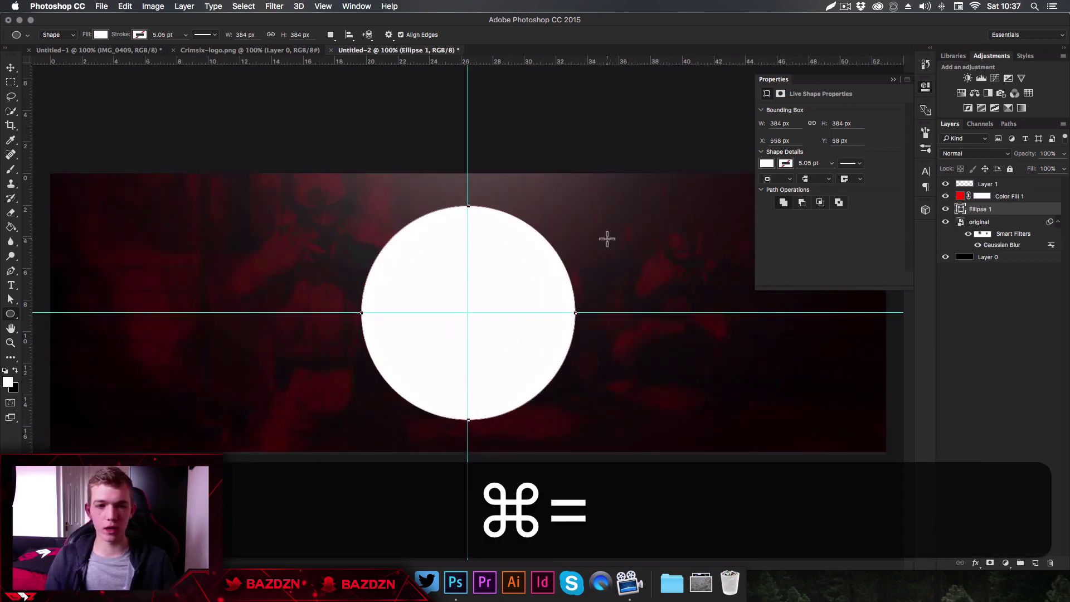
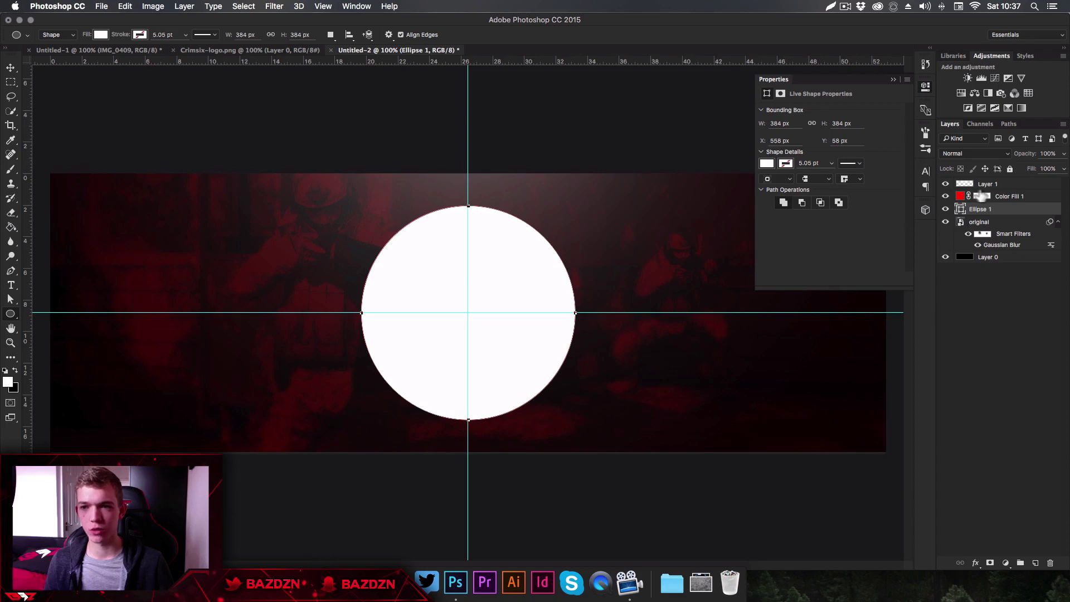
pyautogui.click(1002, 214)
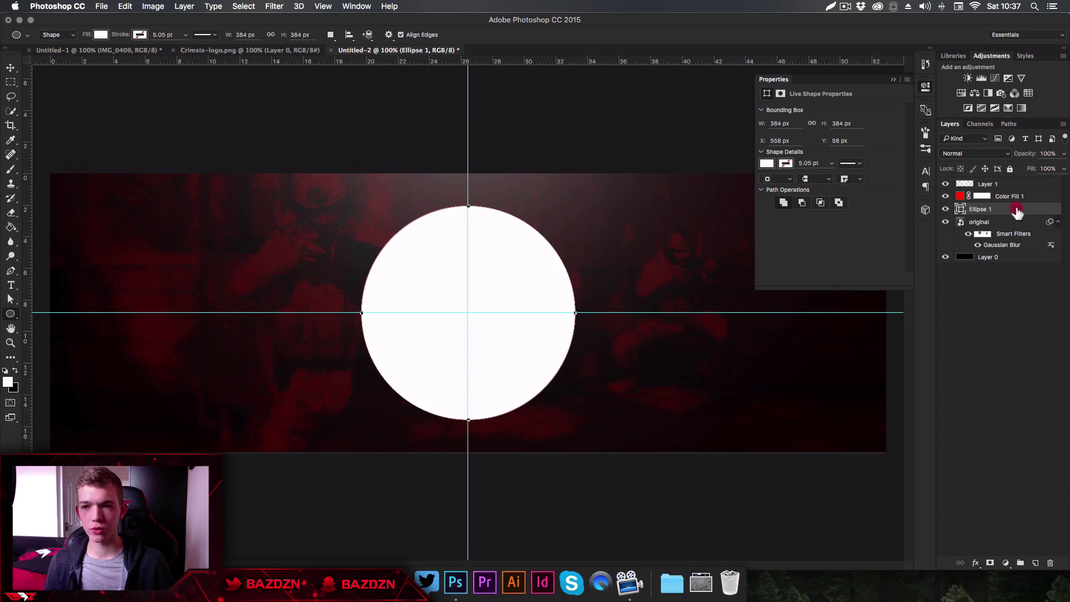
# Step: Move the Ellipse 1 layer above Color Fill 1 and lower its fill to 0%
pyautogui.moveTo(1017, 211); pyautogui.dragTo(1014, 193)
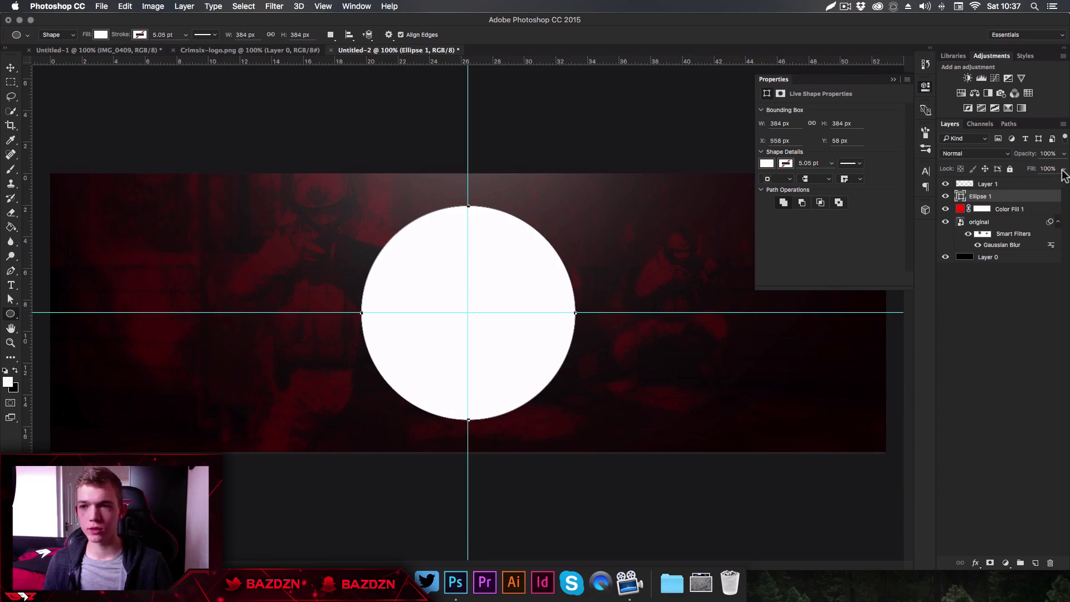
pyautogui.moveTo(1063, 172); pyautogui.dragTo(1007, 196)
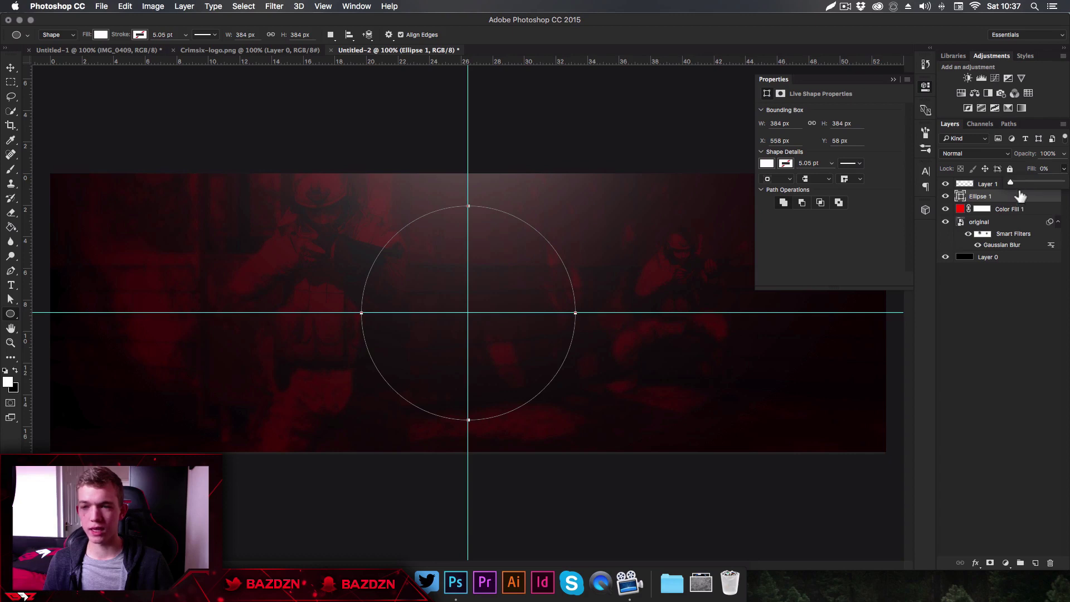
pyautogui.click(1023, 201)
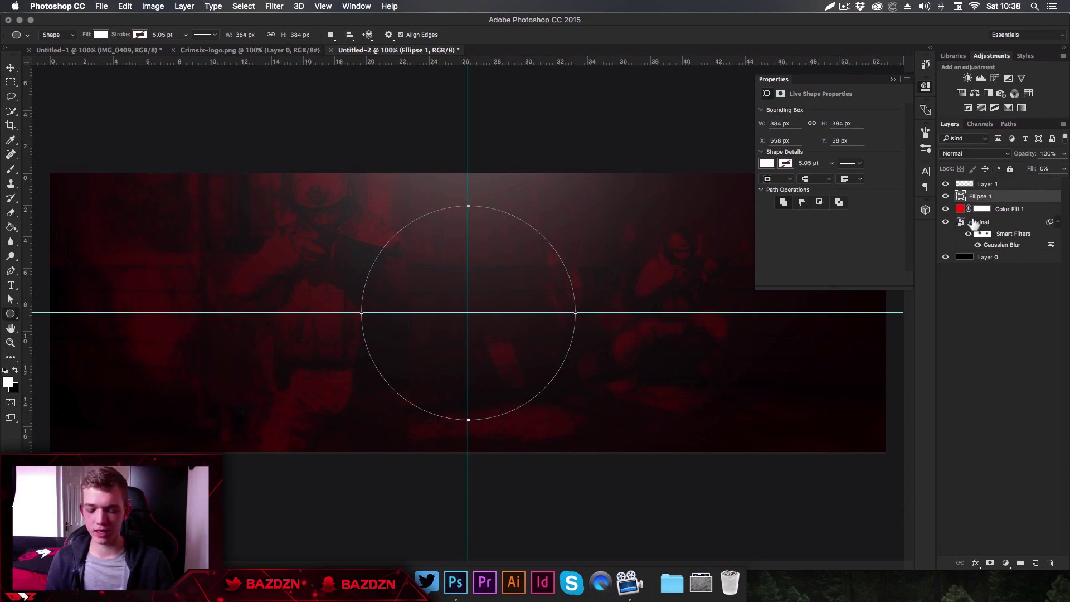
# Step: Add an Inner Glow effect with a size of 79 px to the Ellipse 1 layer
pyautogui.doubleClick(1009, 198)
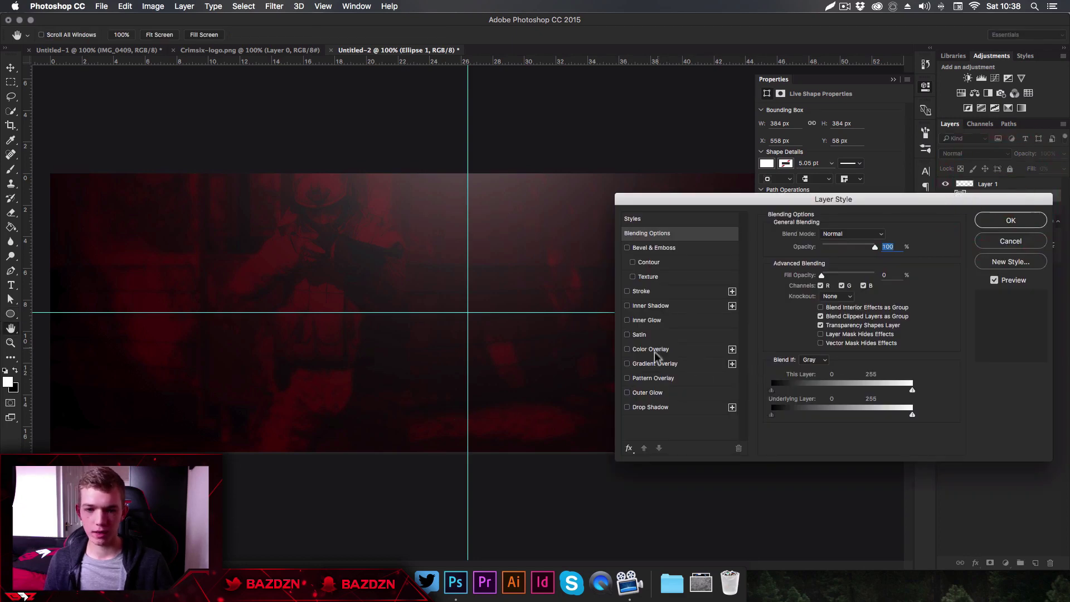
pyautogui.click(662, 320)
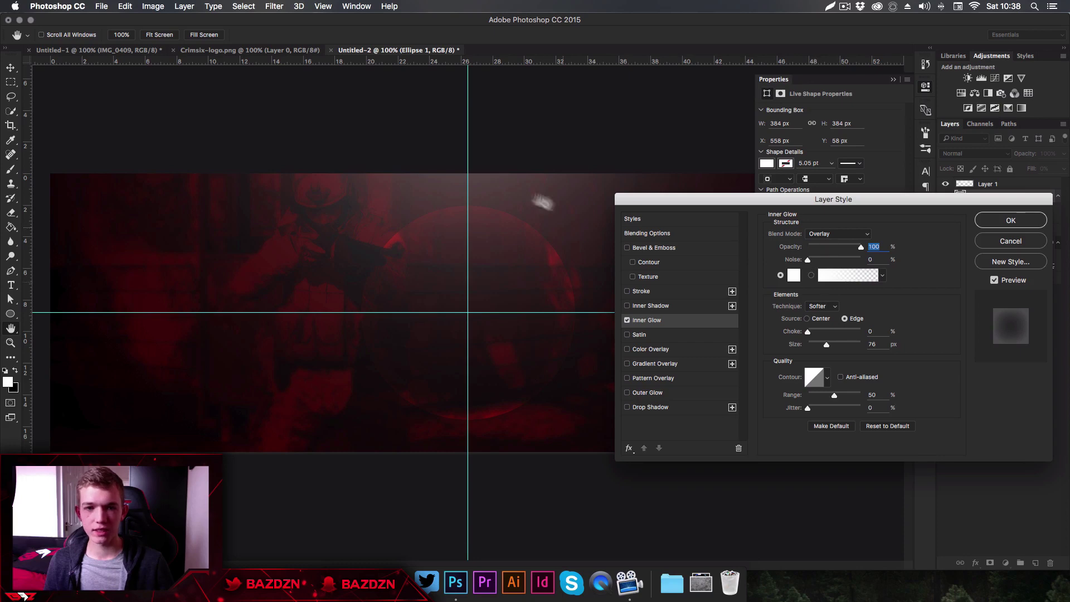
pyautogui.moveTo(826, 345)
pyautogui.mouseDown()
pyautogui.moveTo(841, 346)
pyautogui.moveTo(824, 342)
pyautogui.mouseUp()
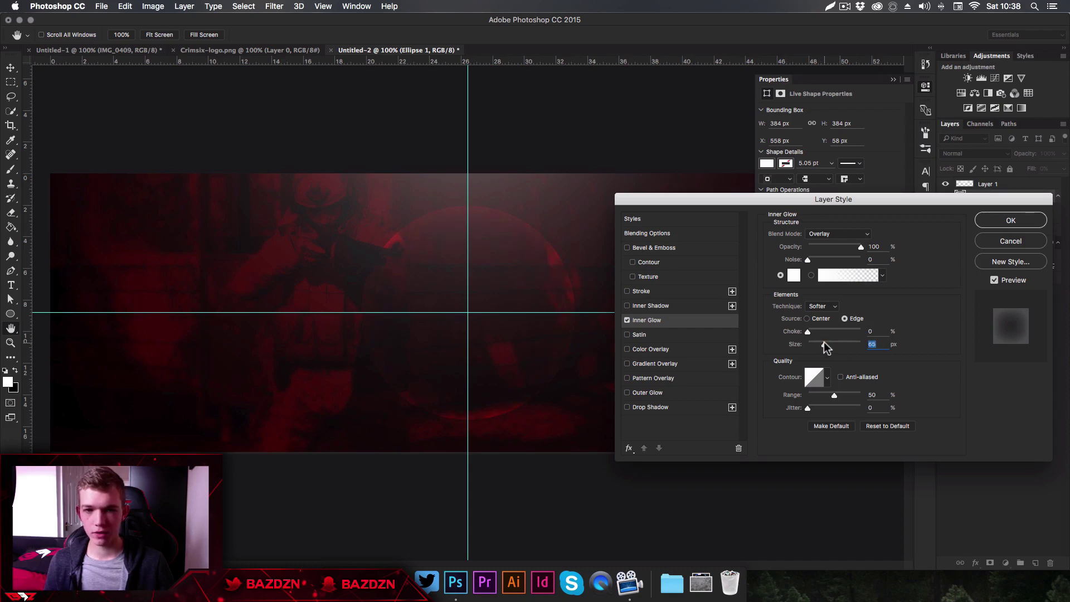
pyautogui.moveTo(824, 342); pyautogui.dragTo(827, 344)
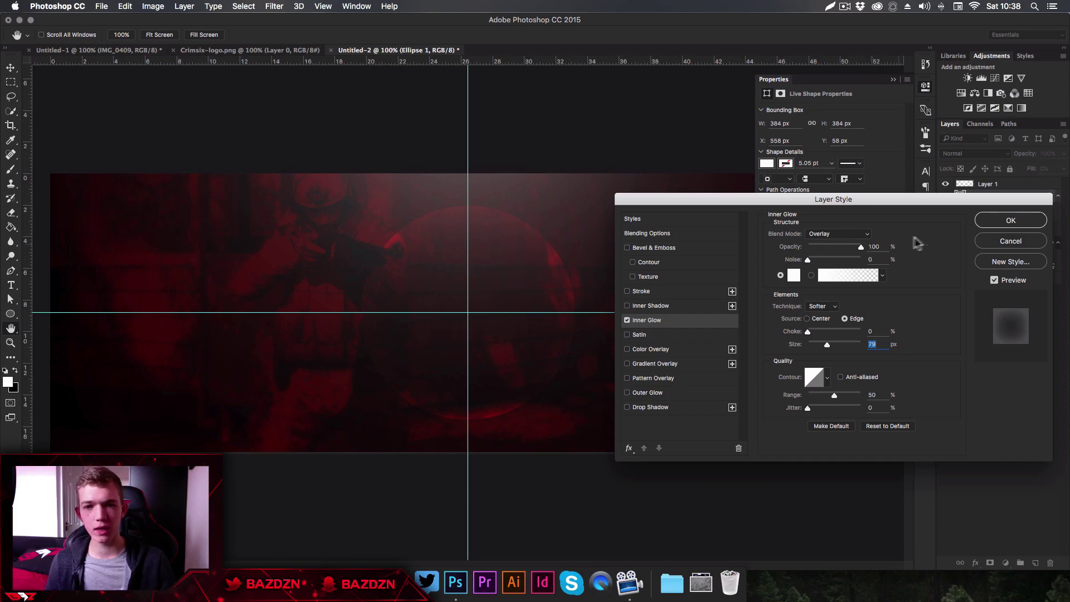
# Step: Add a Drop Shadow to Ellipse 1 with 100% opacity and a size of 40 px, and apply the layer style
pyautogui.click(668, 408)
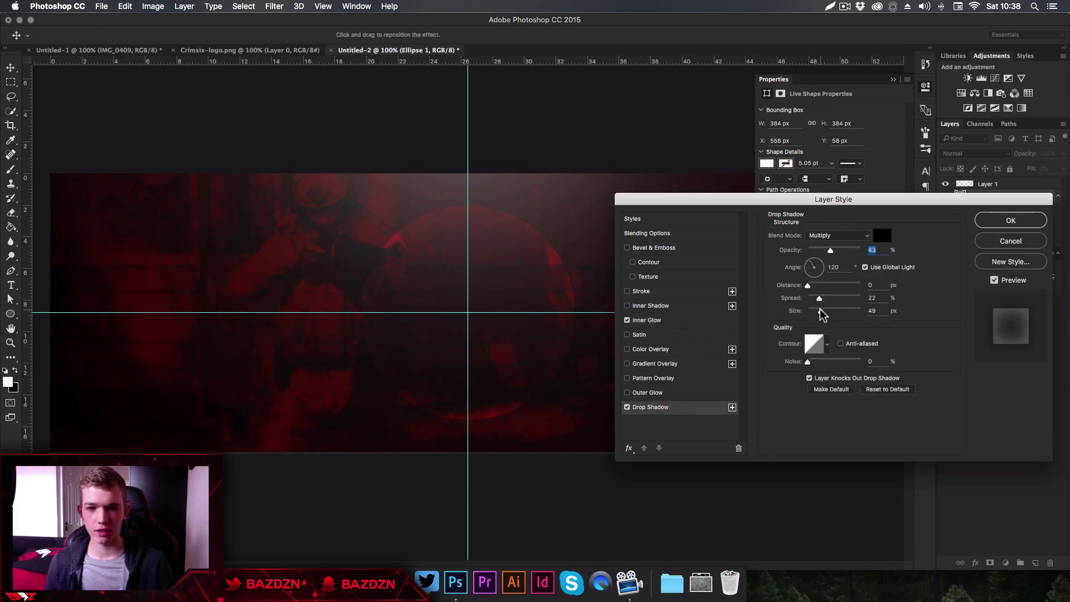
pyautogui.moveTo(822, 311); pyautogui.dragTo(822, 311)
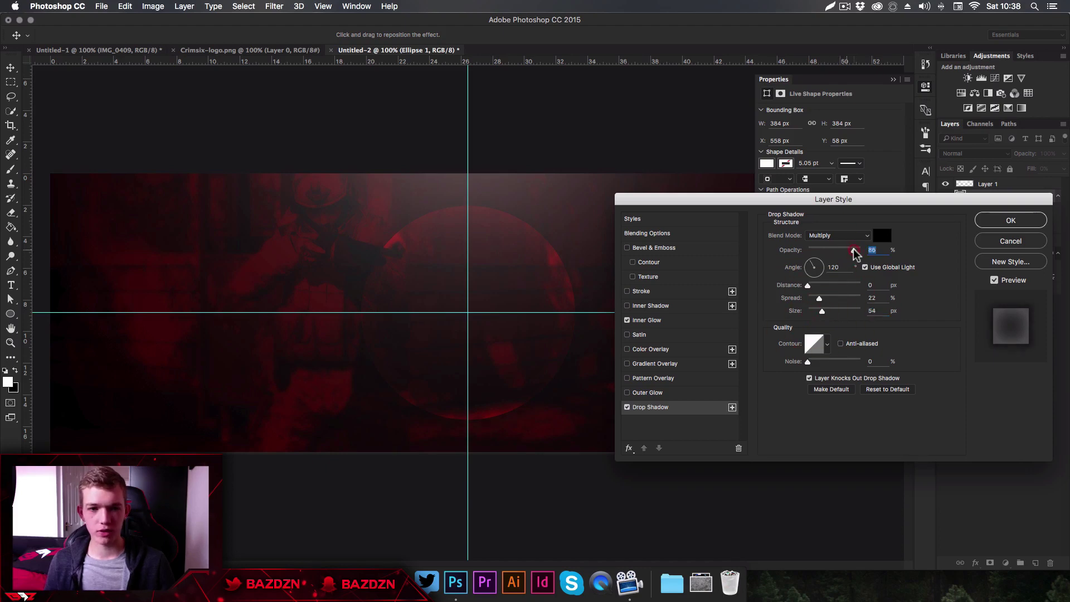
pyautogui.moveTo(847, 250); pyautogui.dragTo(858, 251)
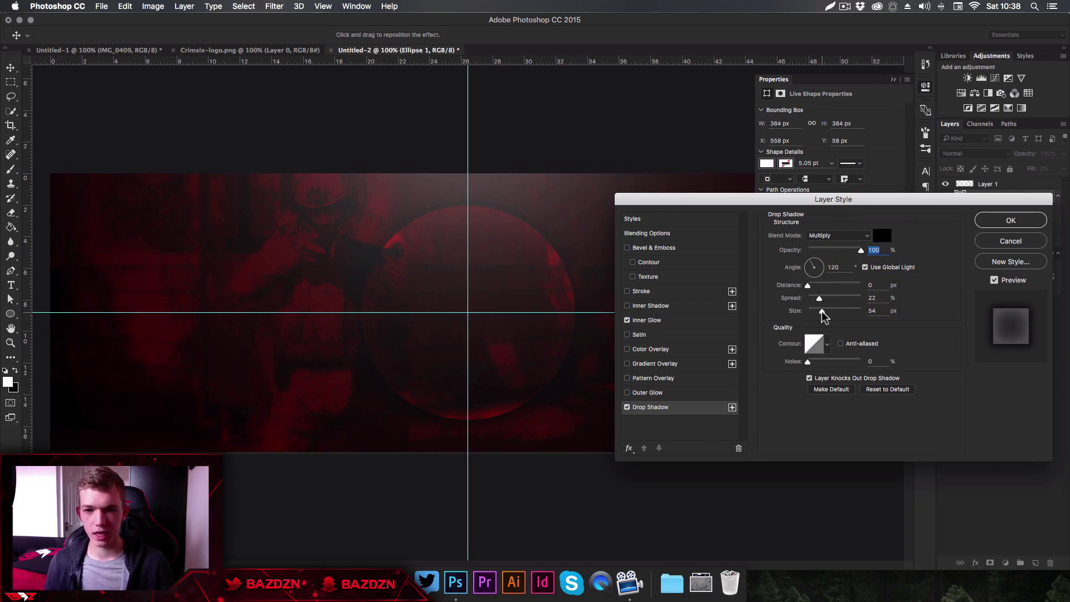
pyautogui.moveTo(823, 312); pyautogui.dragTo(818, 299)
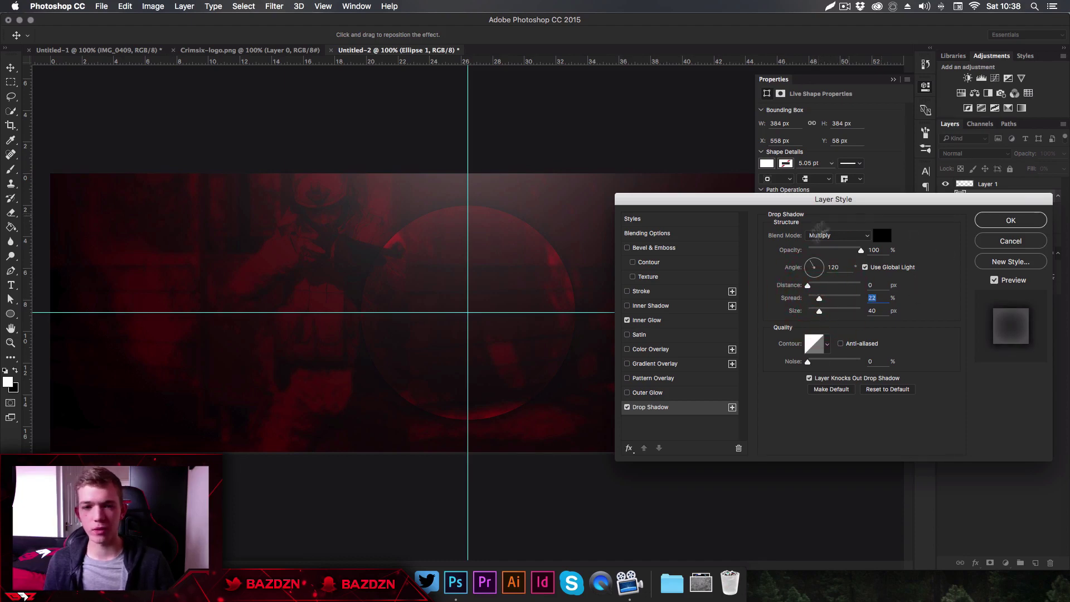
pyautogui.click(1008, 222)
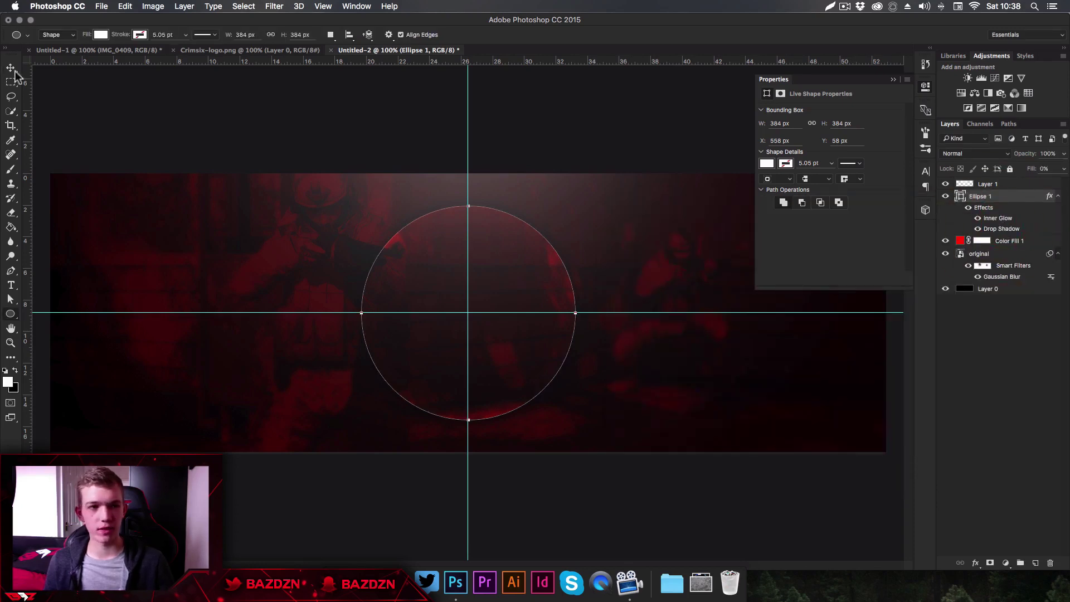
# Step: Duplicate the Ellipse 1 layer and enlarge the copy proportionally around its centre to about 725 px
pyautogui.click(12, 69)
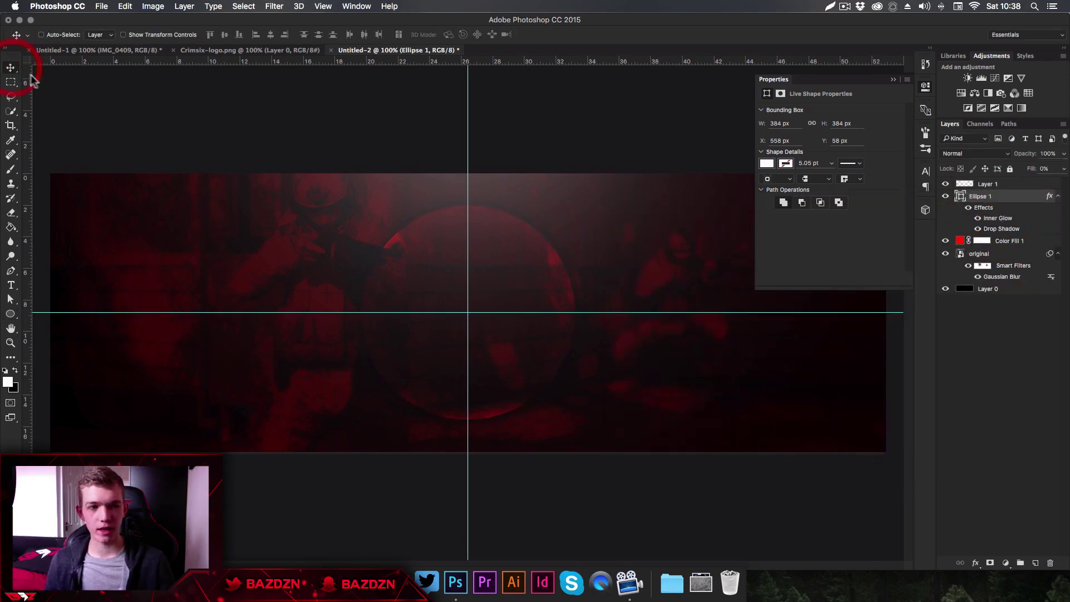
pyautogui.click(999, 199)
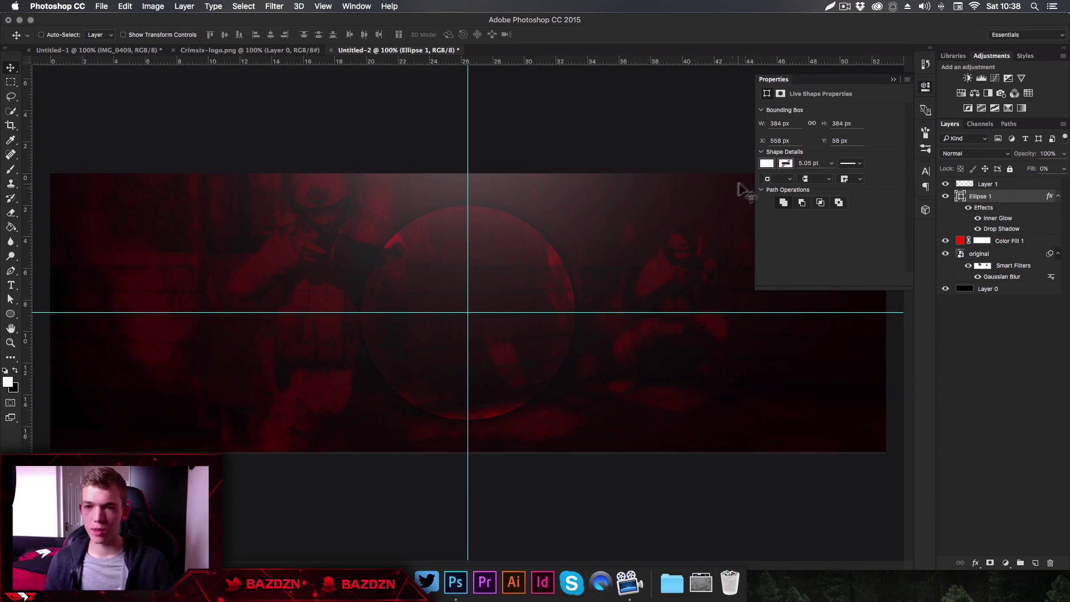
pyautogui.press('super+j')
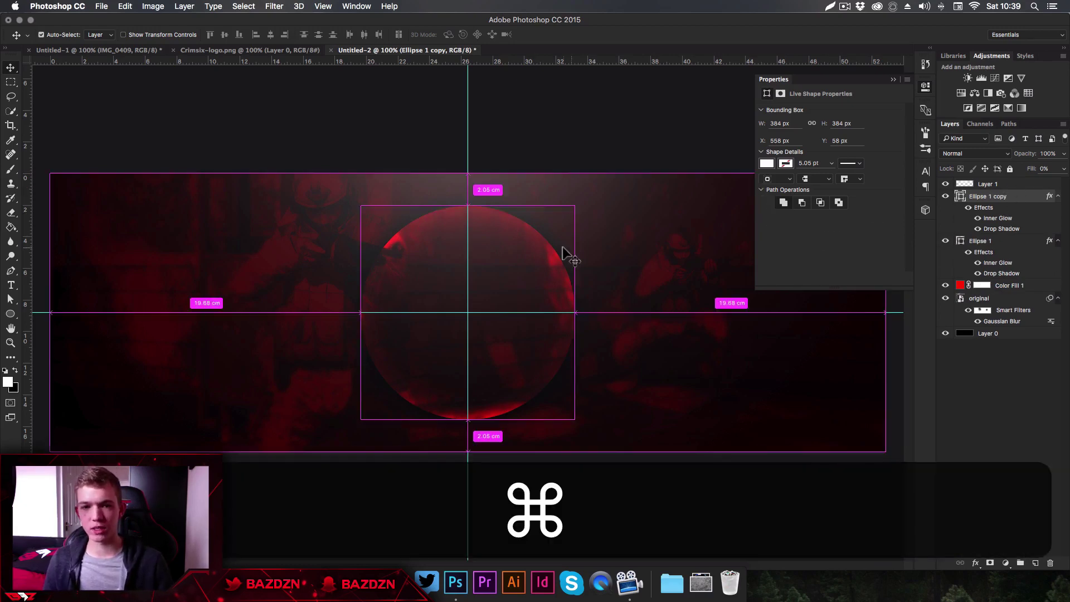
pyautogui.press('super+t')
pyautogui.moveTo(575, 207); pyautogui.dragTo(711, 155)
pyautogui.press('Return')
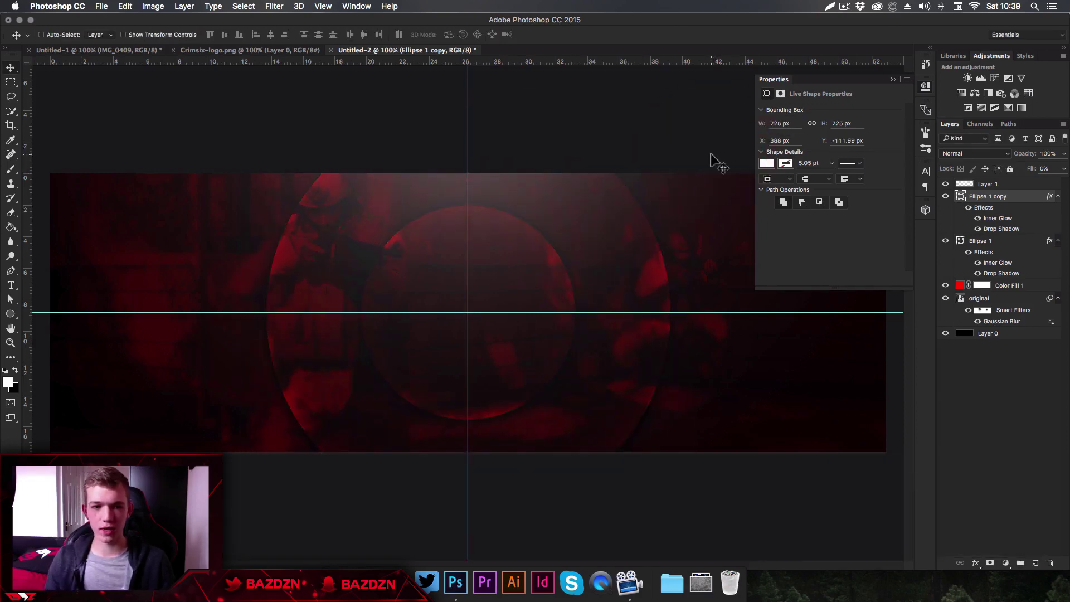
# Step: Duplicate the 725 px circle, enlarge the copy around its centre to about 1072 px, and hide the guides
pyautogui.press('super+j')
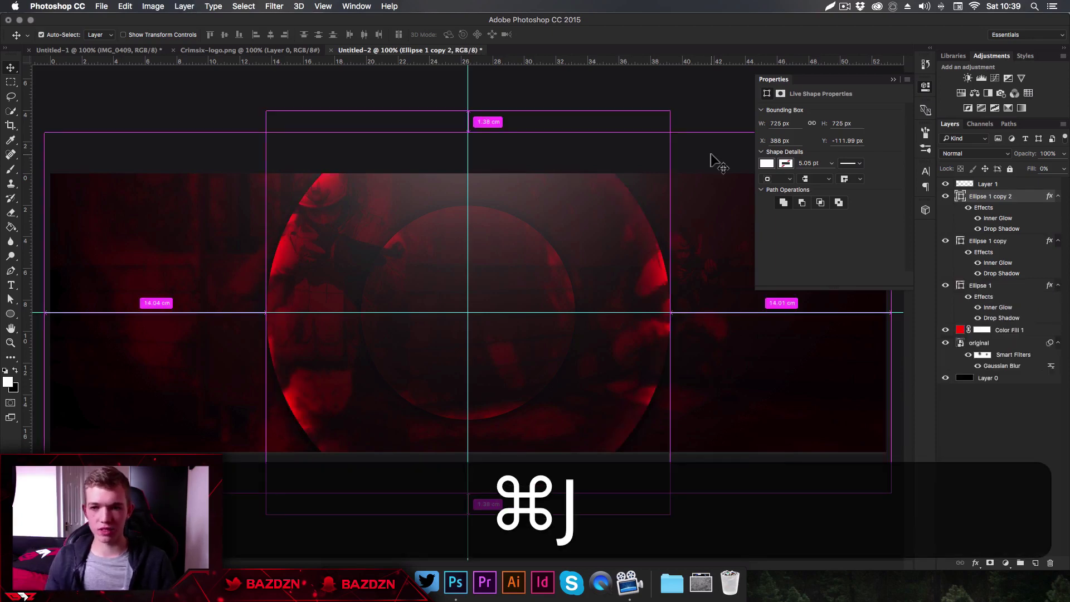
pyautogui.press('super+r')
pyautogui.press('super+r')
pyautogui.press('super+t')
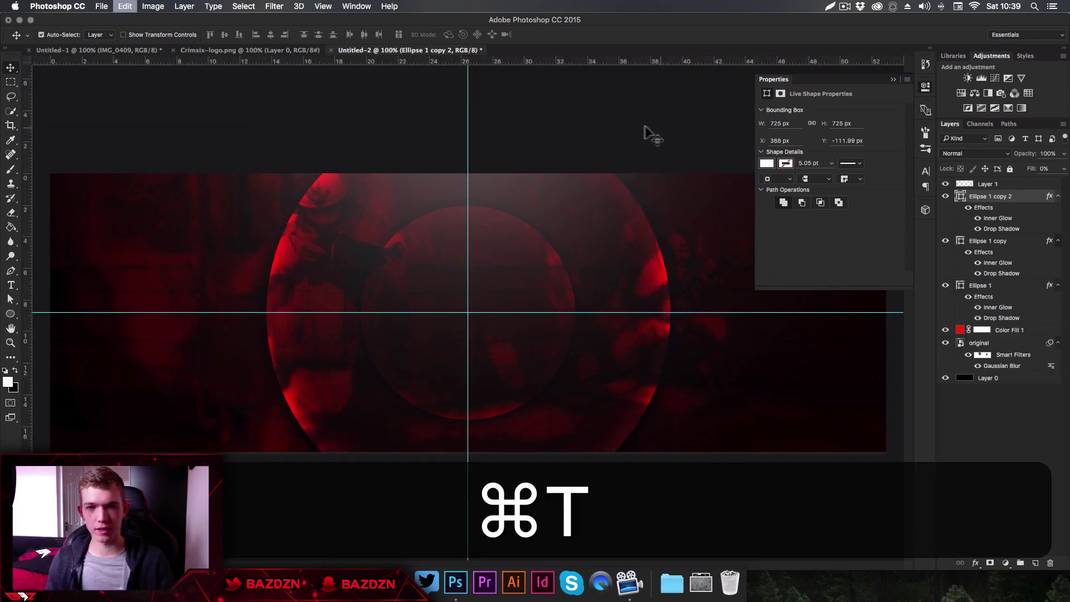
pyautogui.press('super+alt+t')
pyautogui.moveTo(670, 111); pyautogui.dragTo(799, 53)
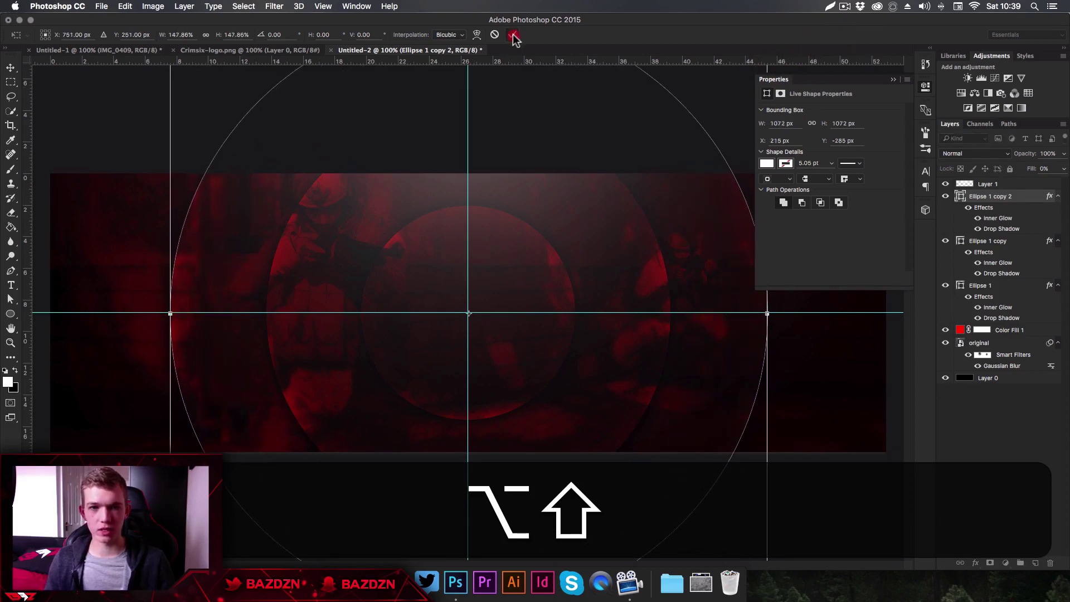
pyautogui.click(513, 35)
pyautogui.click(894, 79)
pyautogui.press('super+semicolon')
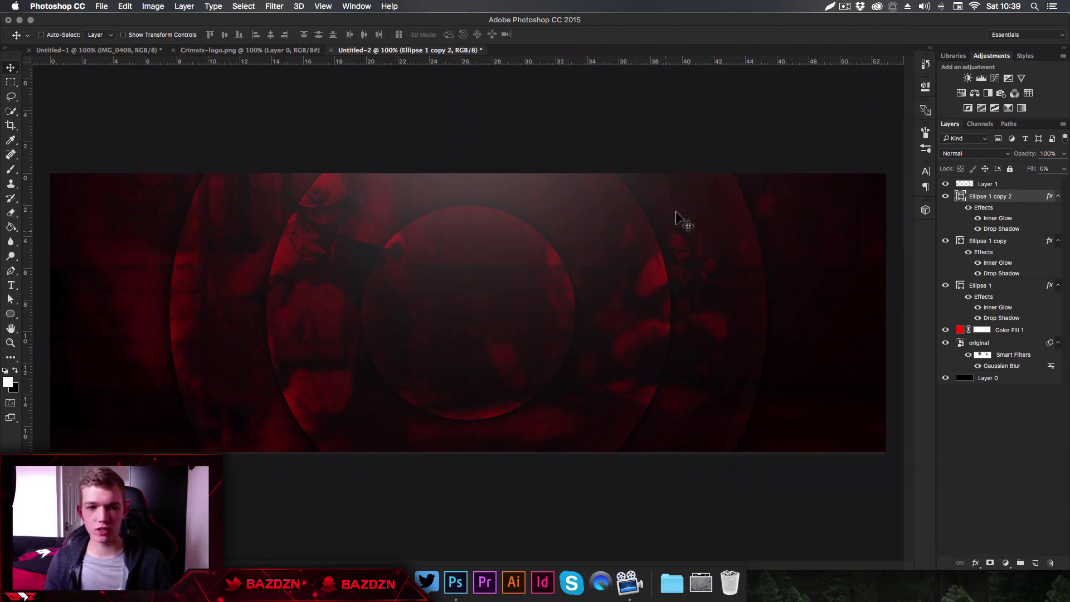
# Step: Turn off the Drop Shadow effect on the Ellipse 1 copy and Ellipse 1 copy 2 layers
pyautogui.click(984, 277)
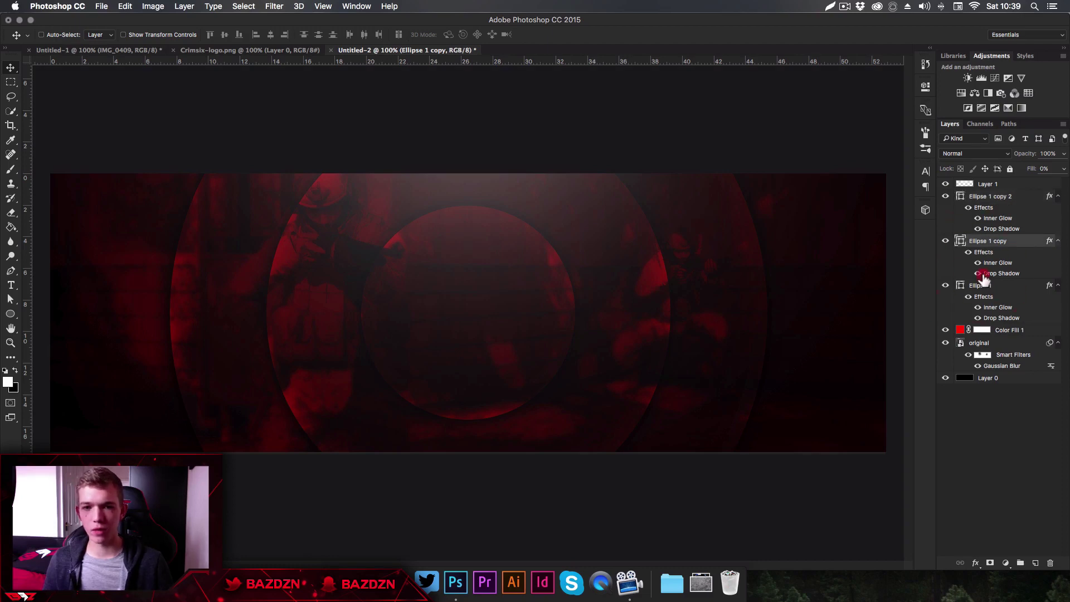
pyautogui.click(979, 273)
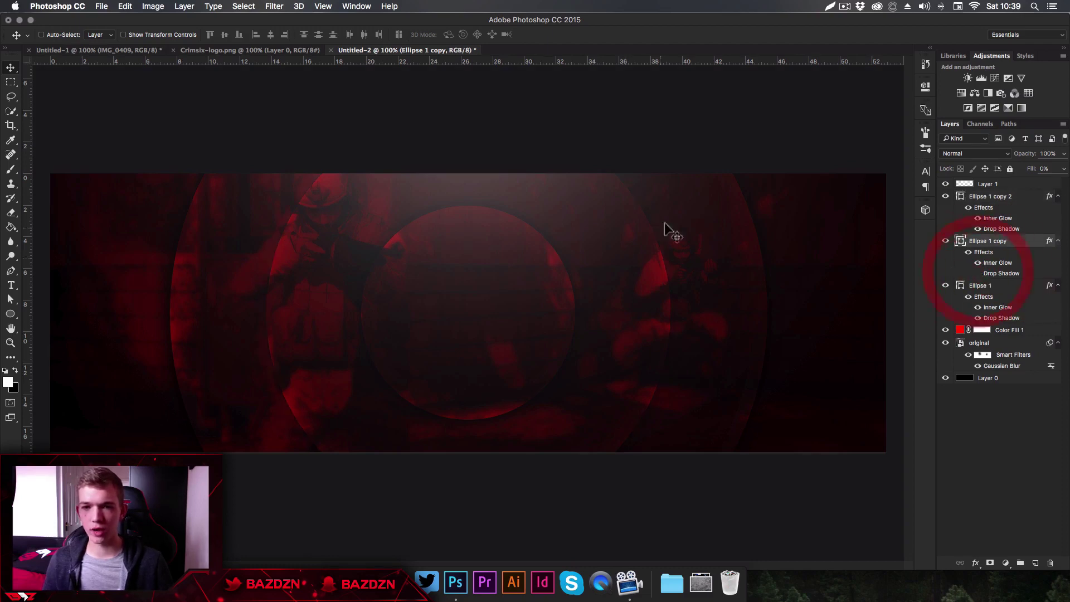
pyautogui.click(978, 229)
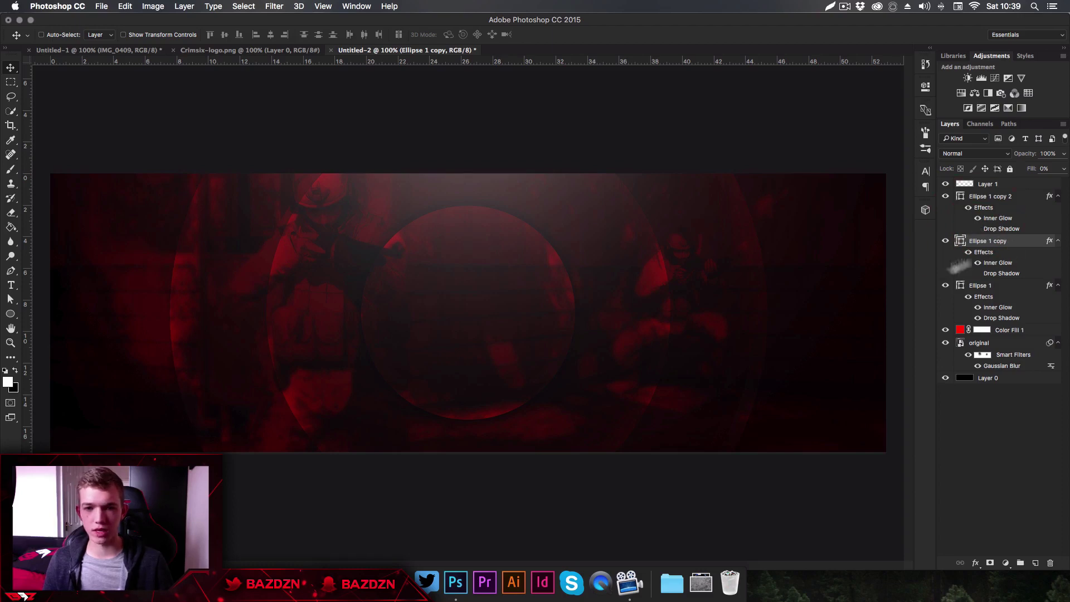
pyautogui.press('super+equal')
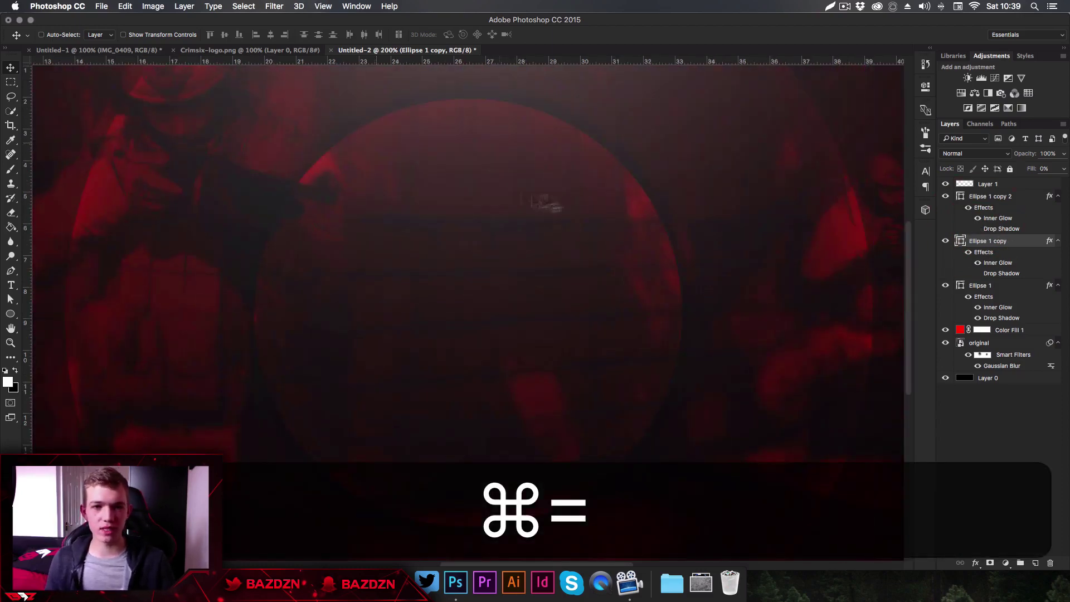
pyautogui.press('super+minus')
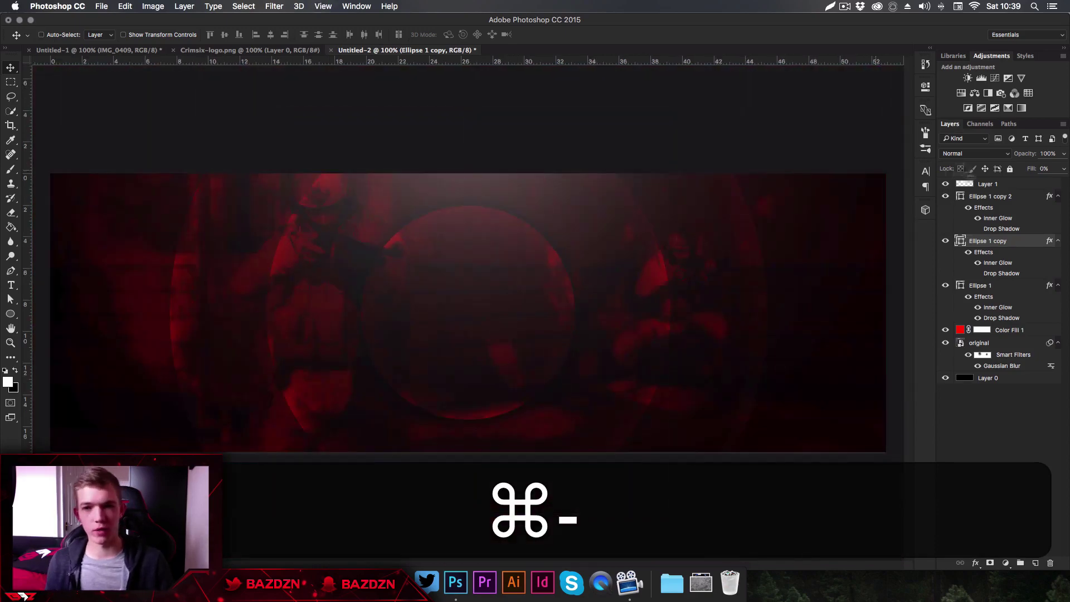
# Step: Enlarge the outermost circle, Ellipse 1 copy 2, slightly around its centre
pyautogui.click(1009, 202)
pyautogui.press('super+t')
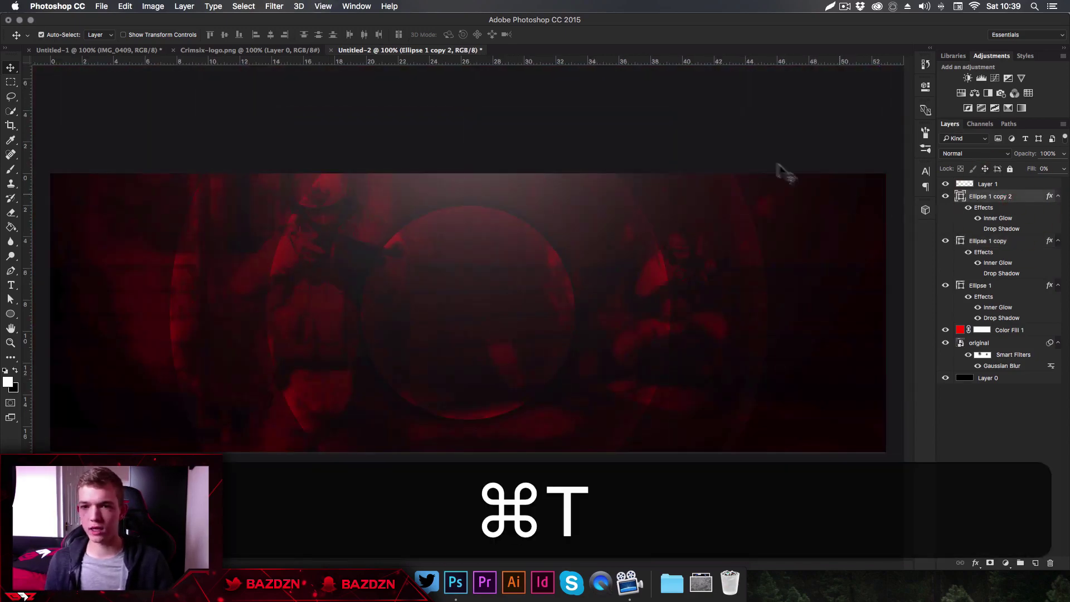
pyautogui.press('super+minus')
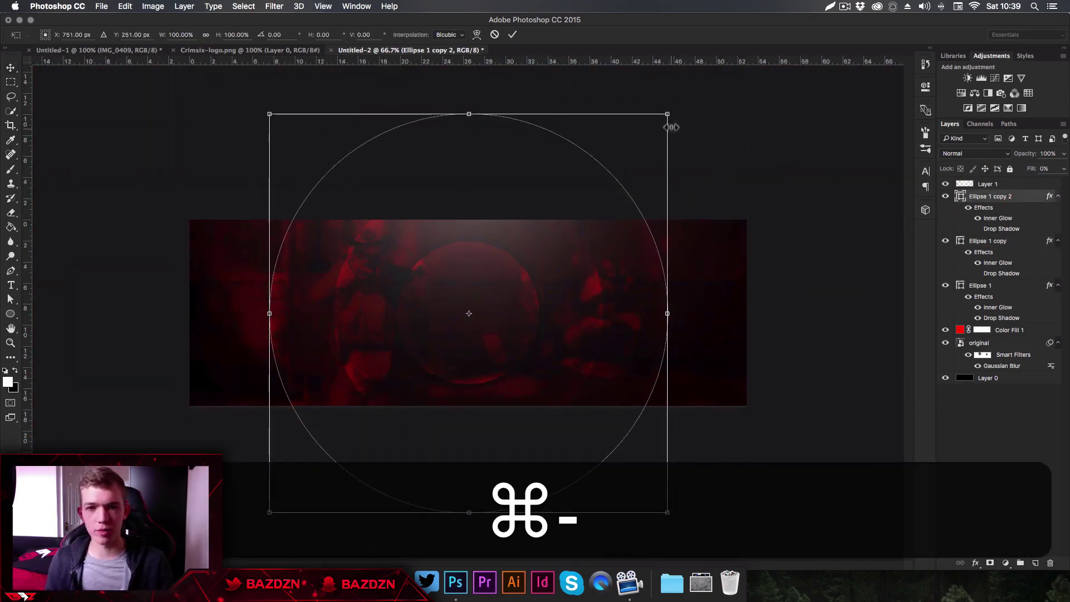
pyautogui.moveTo(668, 114); pyautogui.dragTo(685, 103)
pyautogui.press('Return')
pyautogui.press('super+equal')
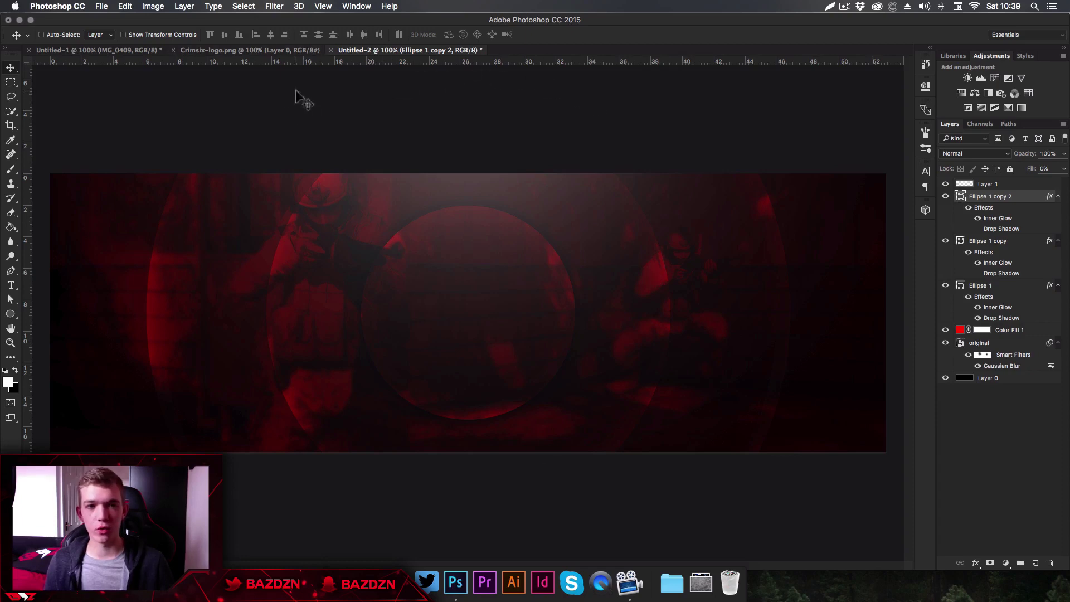
# Step: Bring the logo from Crimsix-logo.png into the Untitled-2 banner as a new layer
pyautogui.click(261, 51)
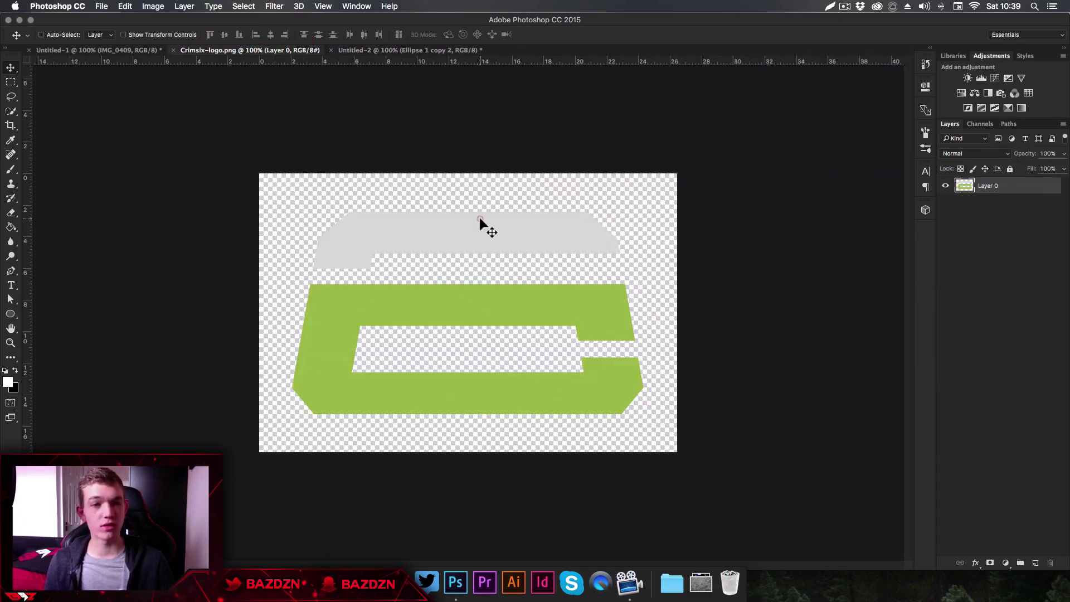
pyautogui.moveTo(462, 296); pyautogui.dragTo(401, 54)
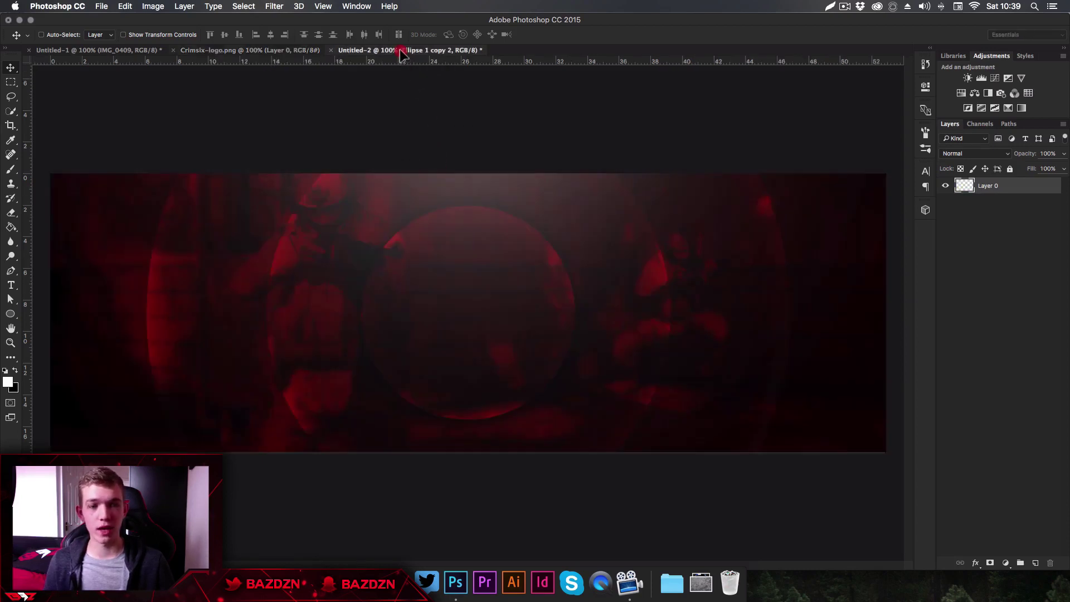
pyautogui.moveTo(462, 293); pyautogui.dragTo(461, 296)
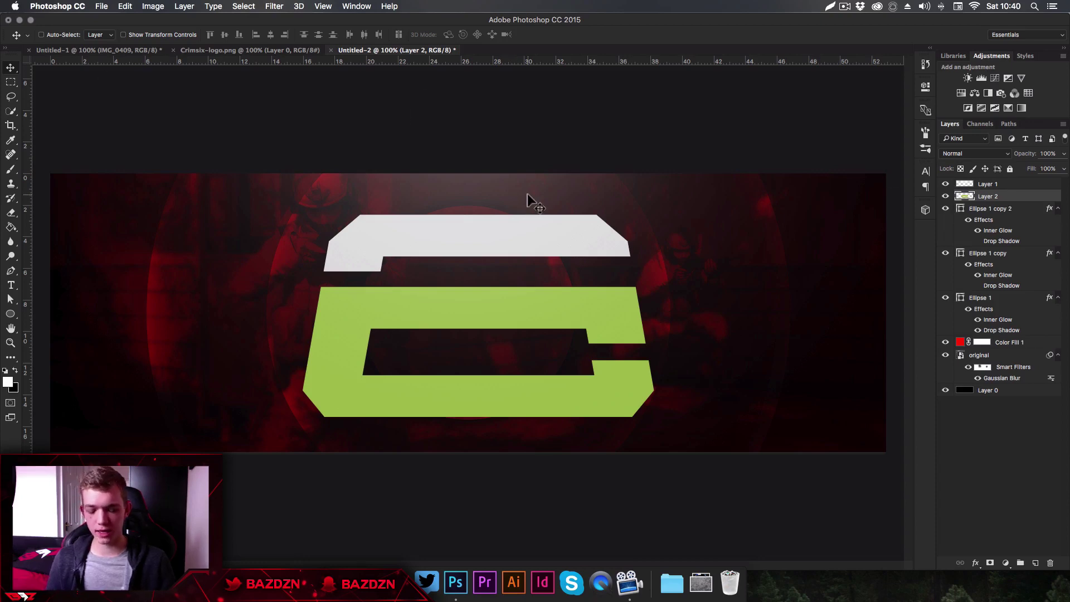
# Step: Show the guides, centre the logo on their intersection and scale it down to about 24.5%
pyautogui.press('super+semicolon')
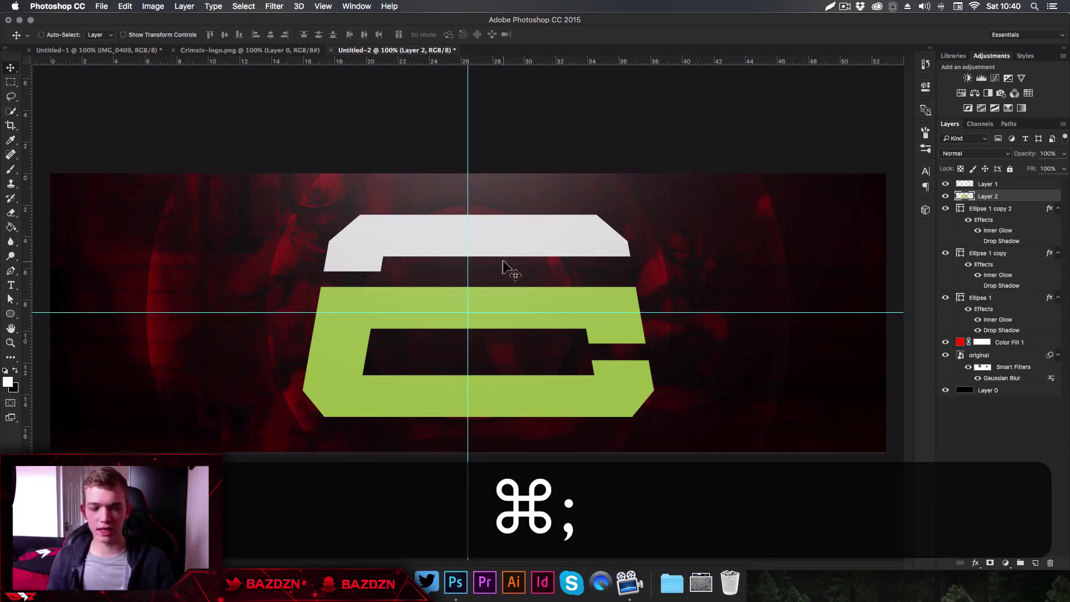
pyautogui.press('super+t')
pyautogui.moveTo(518, 286); pyautogui.dragTo(507, 282)
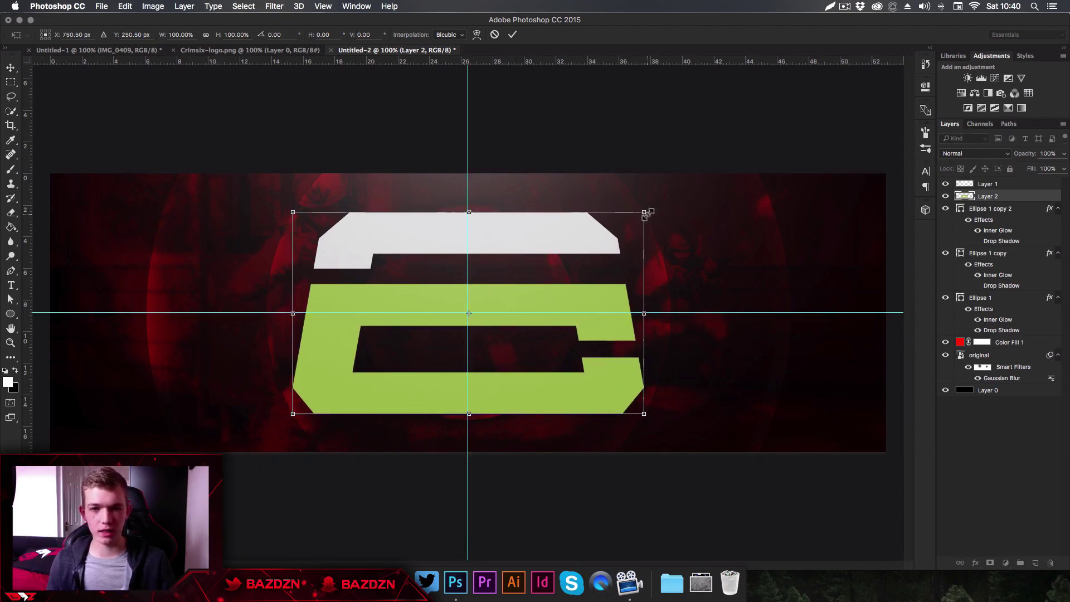
pyautogui.moveTo(645, 214); pyautogui.dragTo(497, 301)
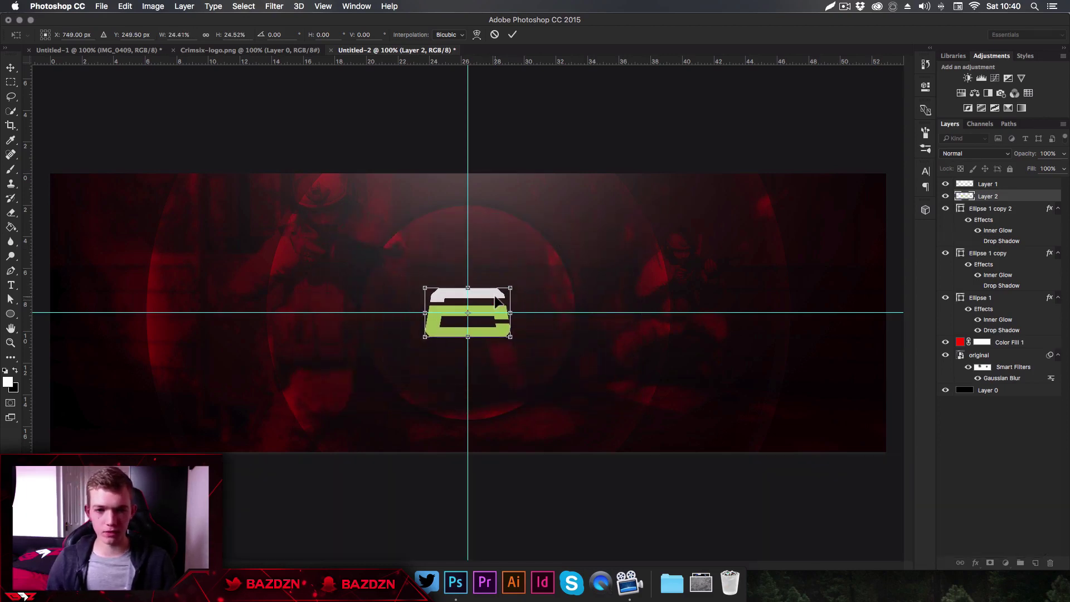
pyautogui.press('Return')
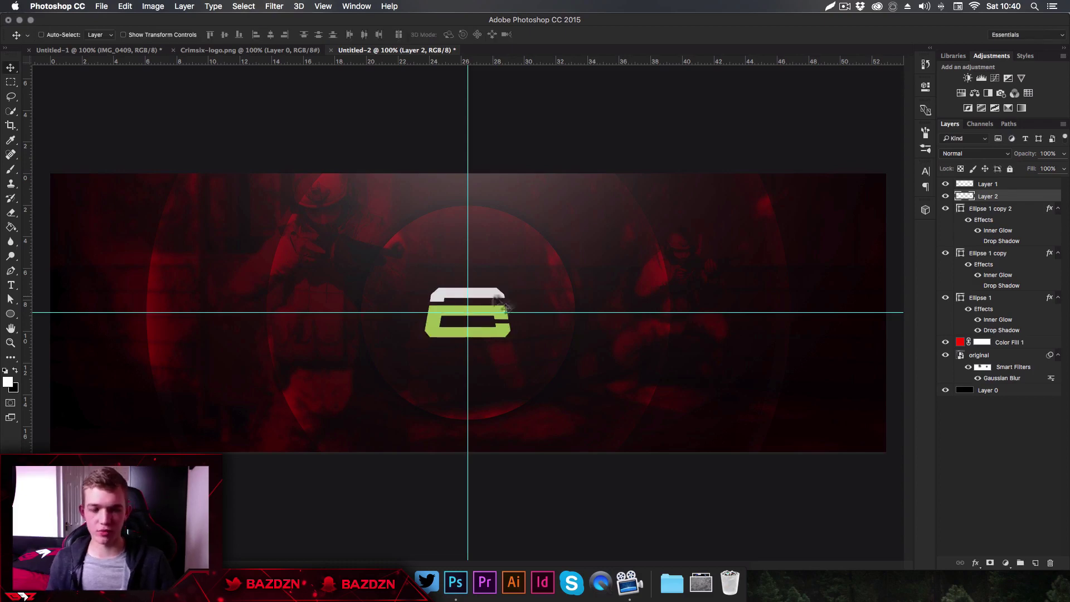
# Step: Hide the guides
pyautogui.press('super+semicolon')
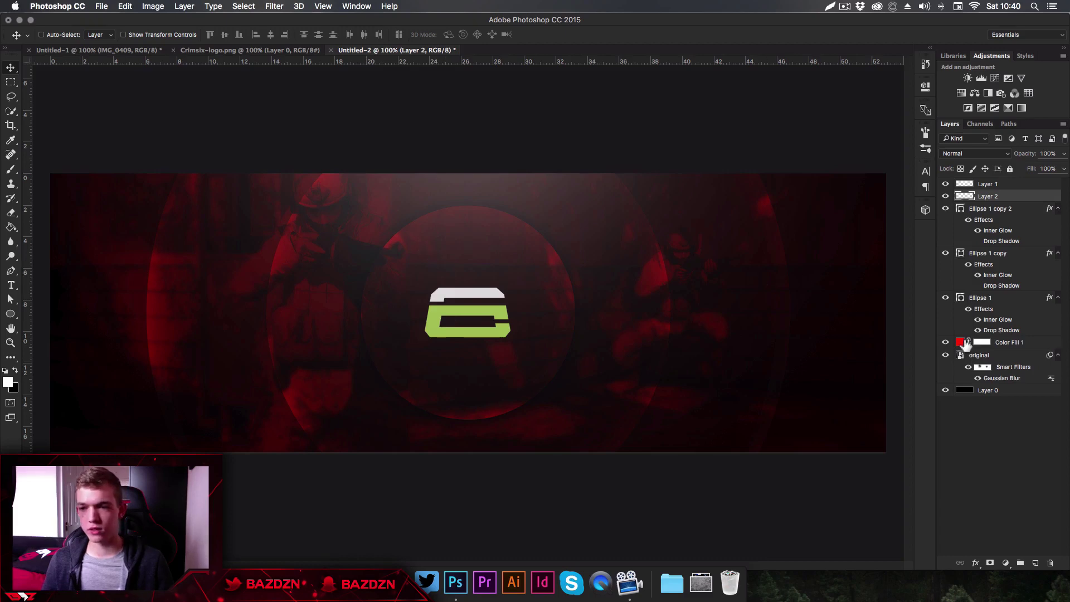
pyautogui.click(1019, 344)
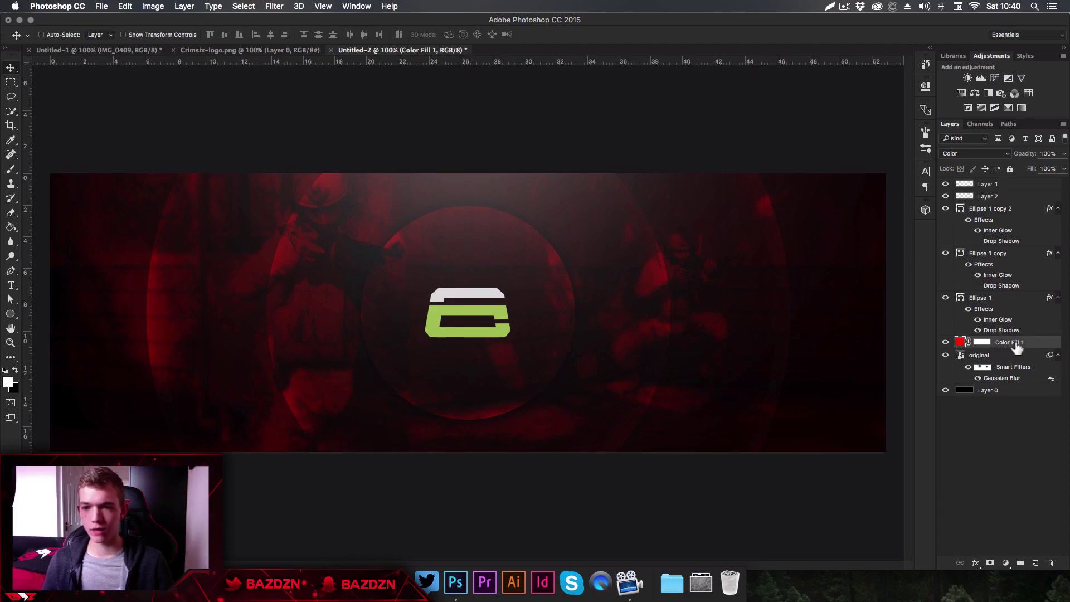
pyautogui.doubleClick(959, 341)
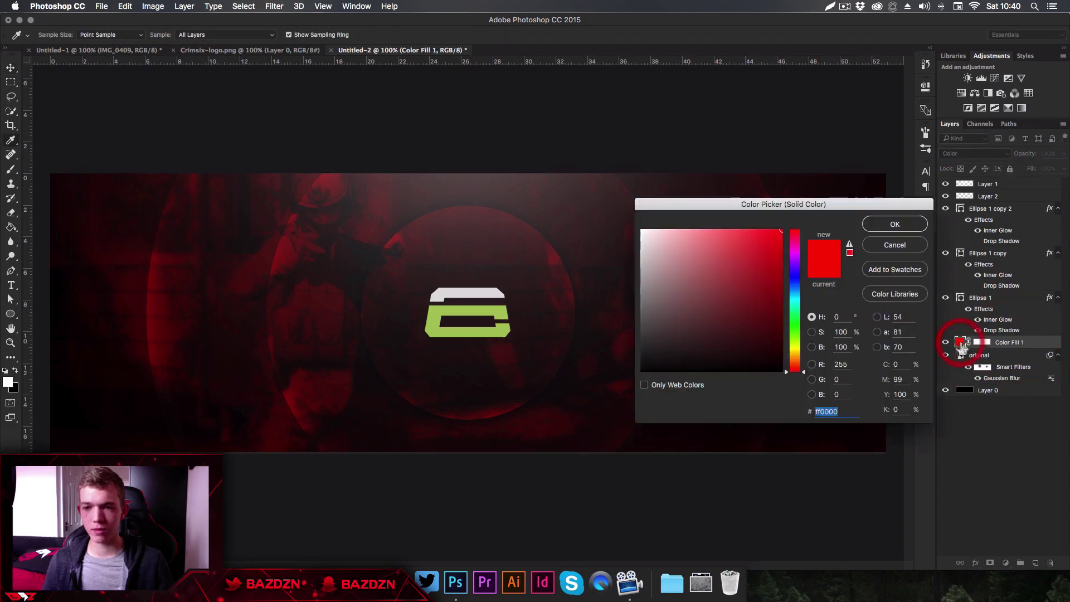
pyautogui.click(463, 307)
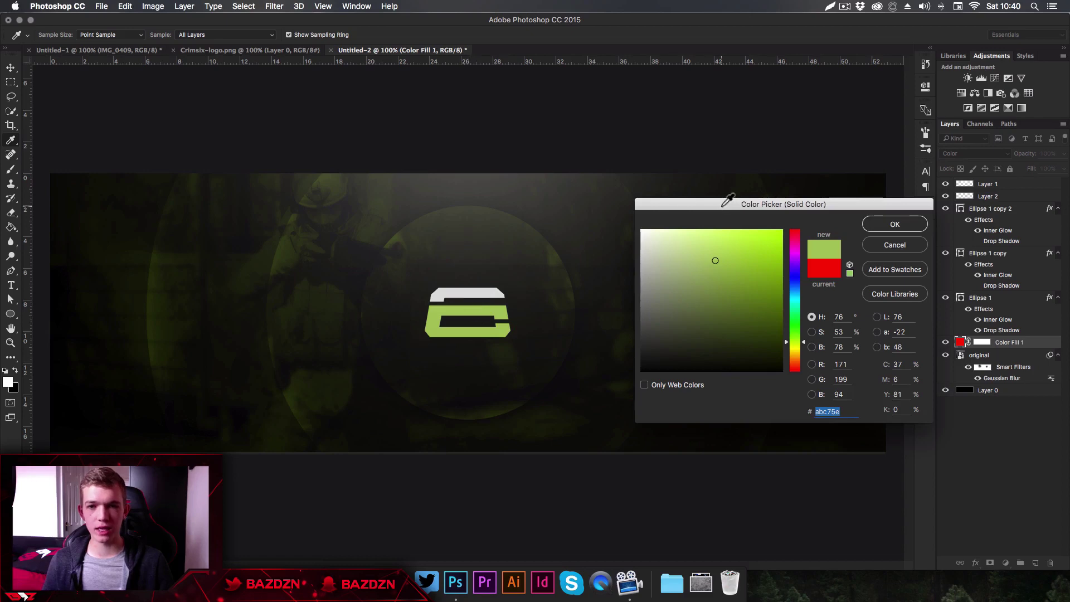
pyautogui.moveTo(724, 197); pyautogui.dragTo(773, 166)
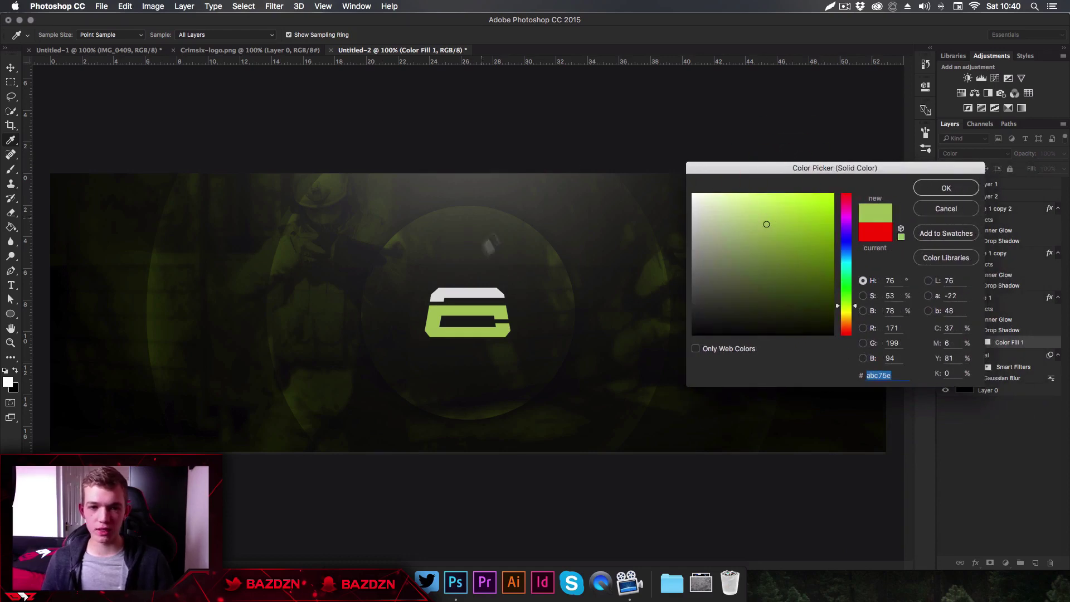
pyautogui.click(945, 211)
pyautogui.click(1002, 212)
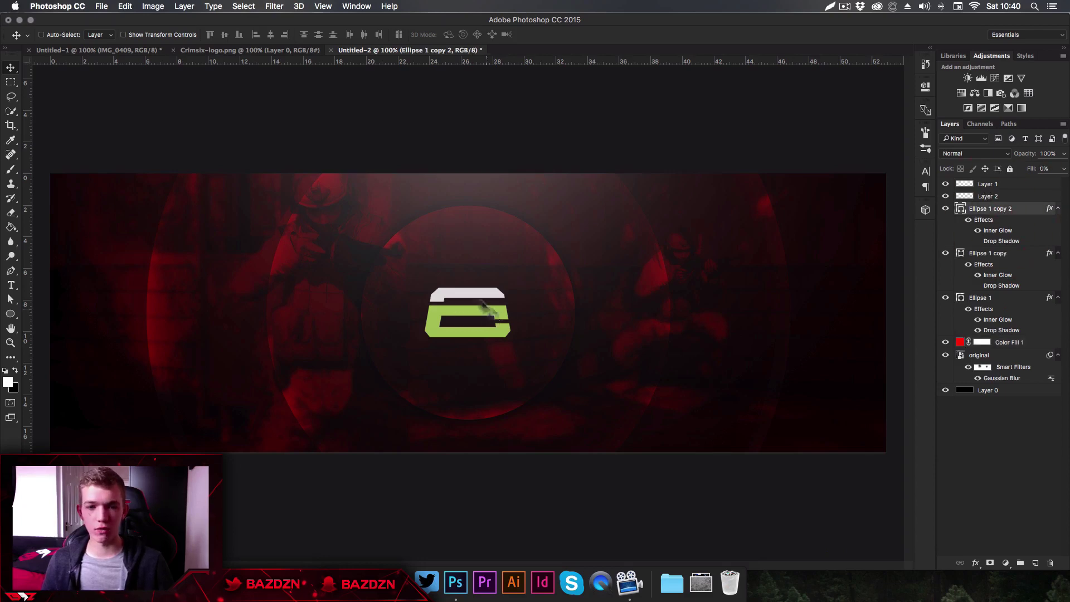
# Step: Recolour the logo on Layer 2 to red with Hue/Saturation, using Hue -77 and Saturation +30
pyautogui.click(986, 196)
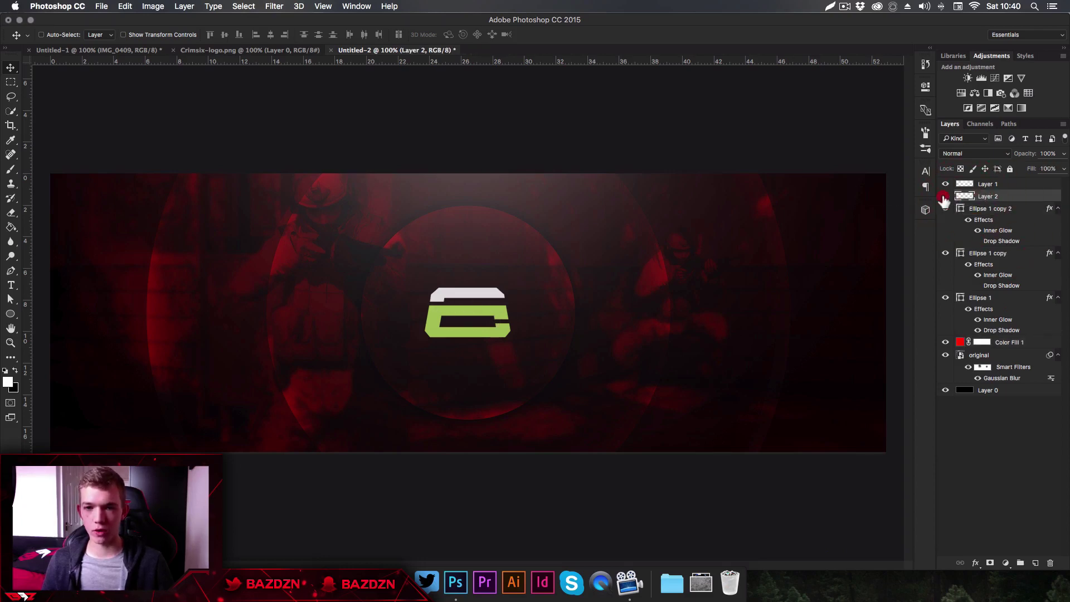
pyautogui.click(945, 196)
pyautogui.click(945, 196)
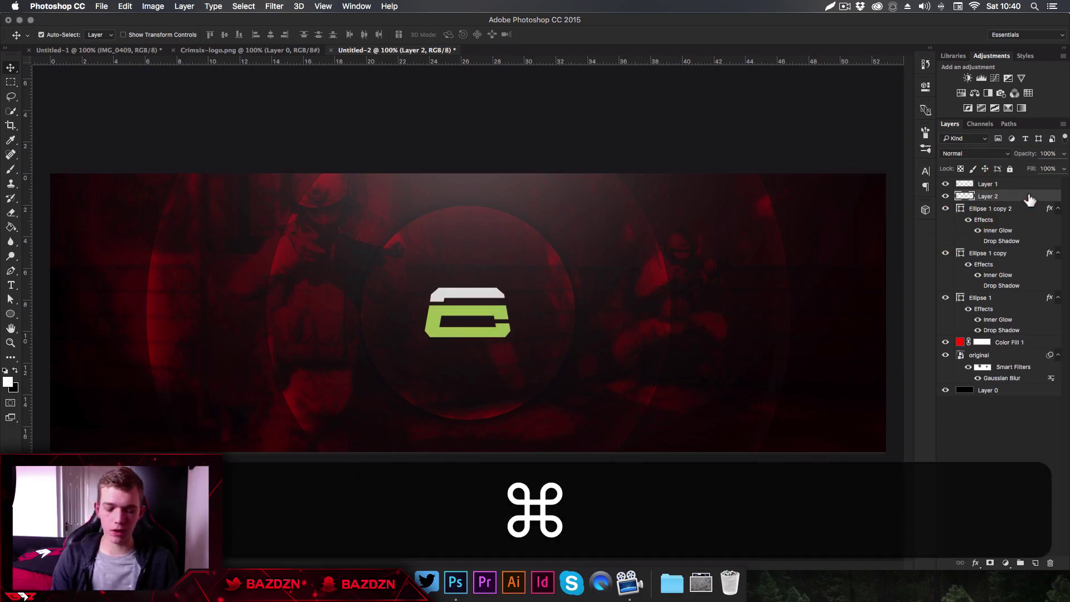
pyautogui.press('super+u')
pyautogui.moveTo(857, 63); pyautogui.dragTo(713, 63)
pyautogui.moveTo(743, 139); pyautogui.dragTo(780, 164)
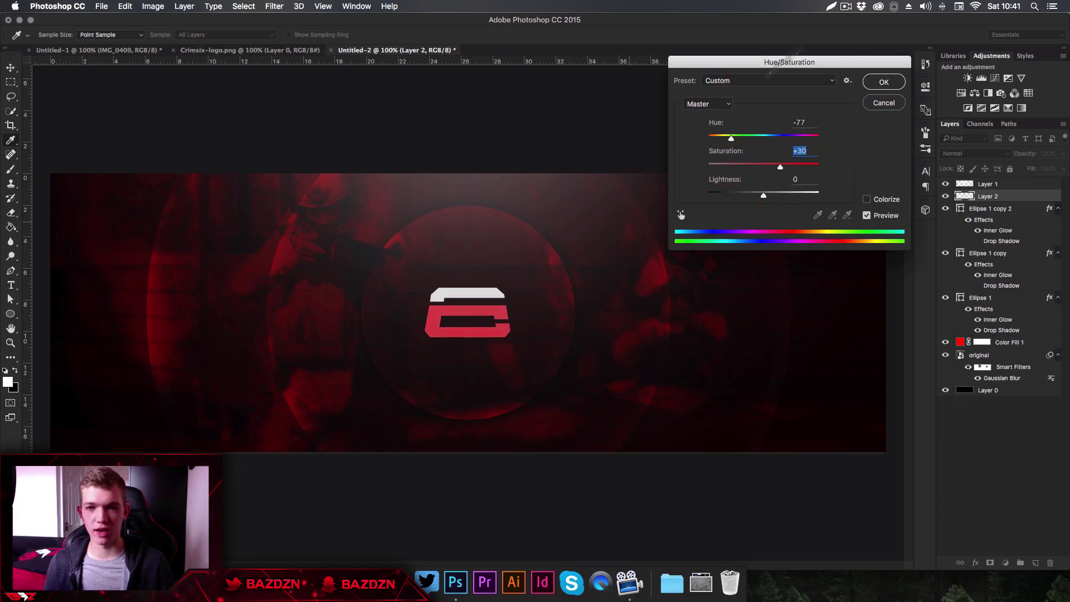
pyautogui.click(884, 83)
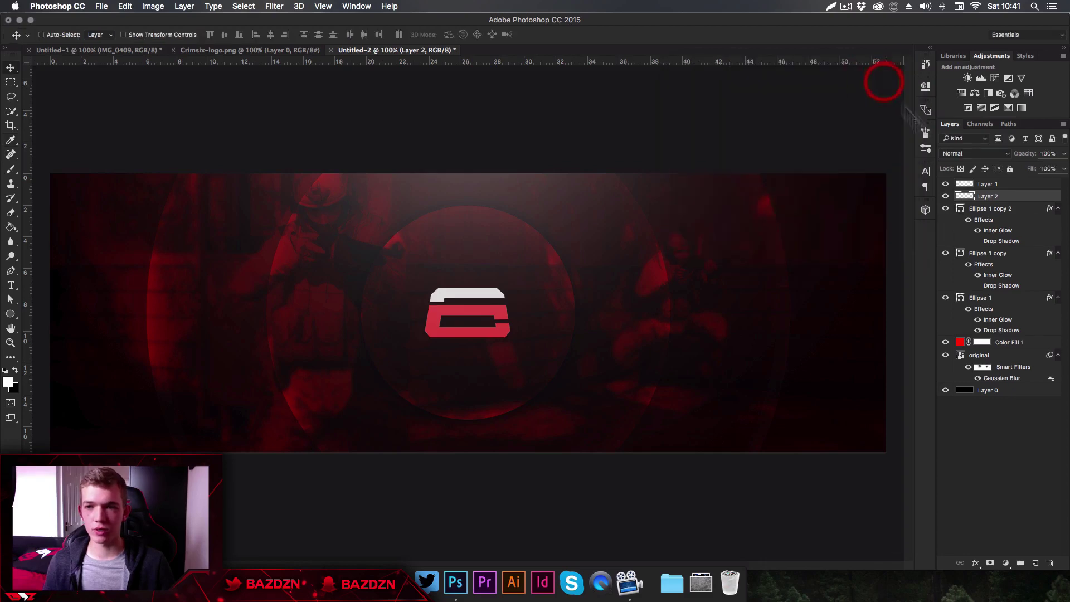
# Step: Examine the logo's finish up close in the Untitled-1 reference banner and return to Untitled-2
pyautogui.click(85, 51)
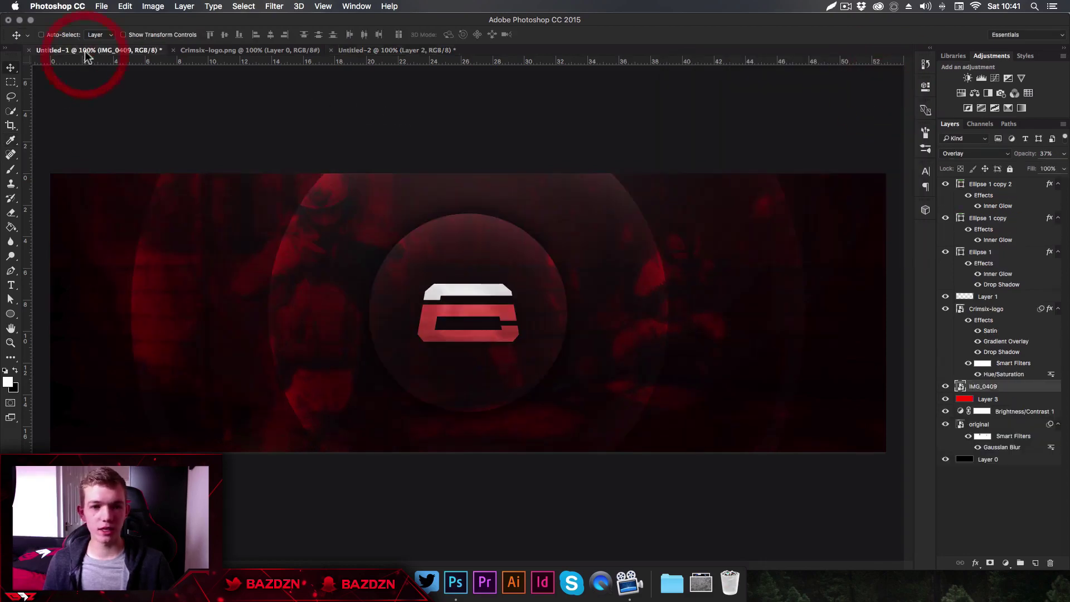
pyautogui.press('super+equal')
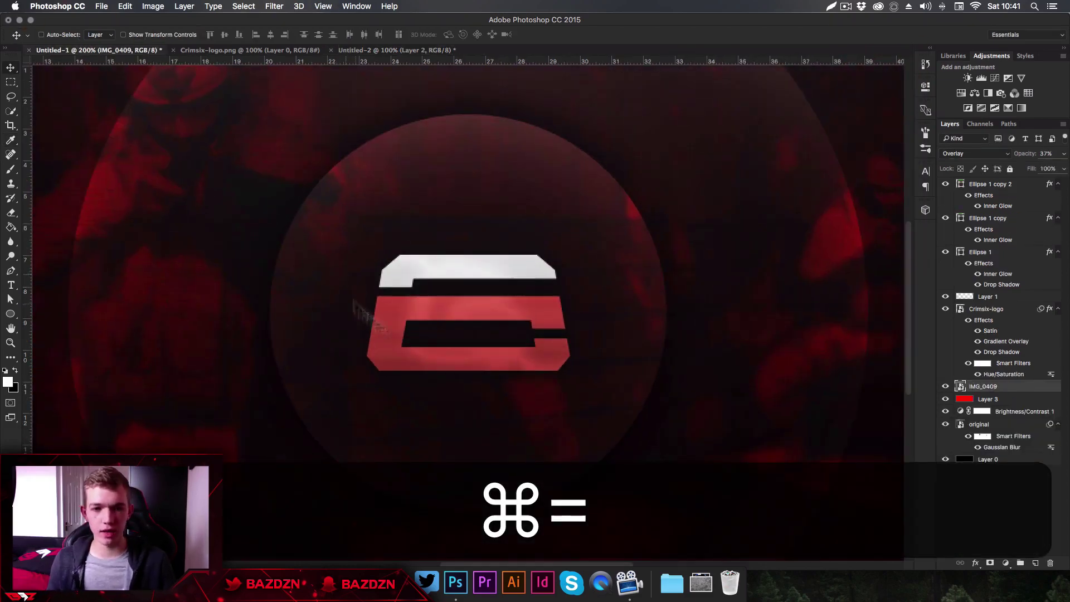
pyautogui.press('super')
pyautogui.press('super+minus')
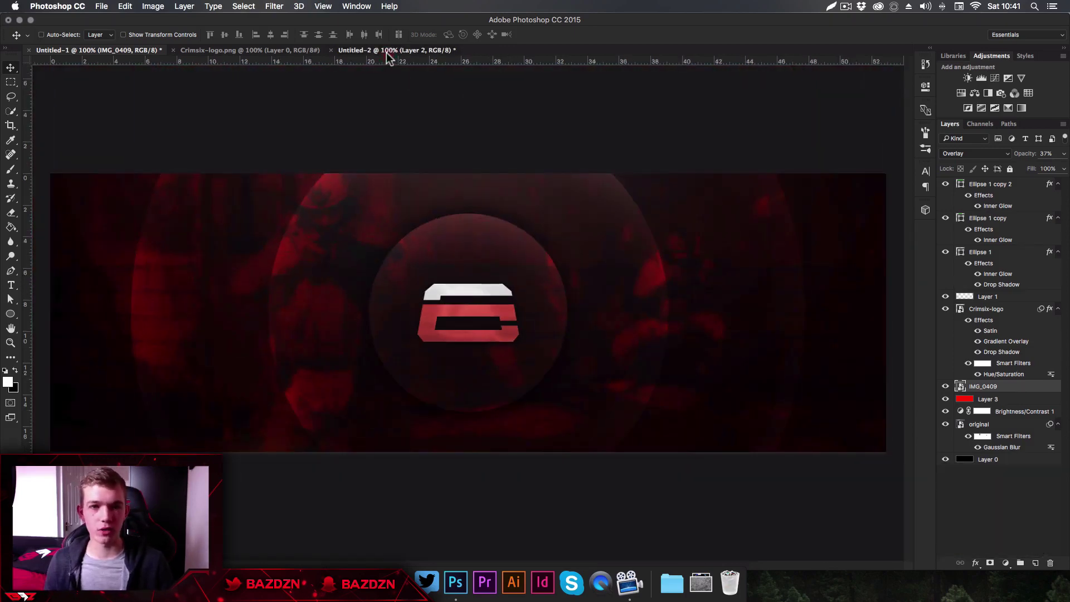
pyautogui.click(386, 52)
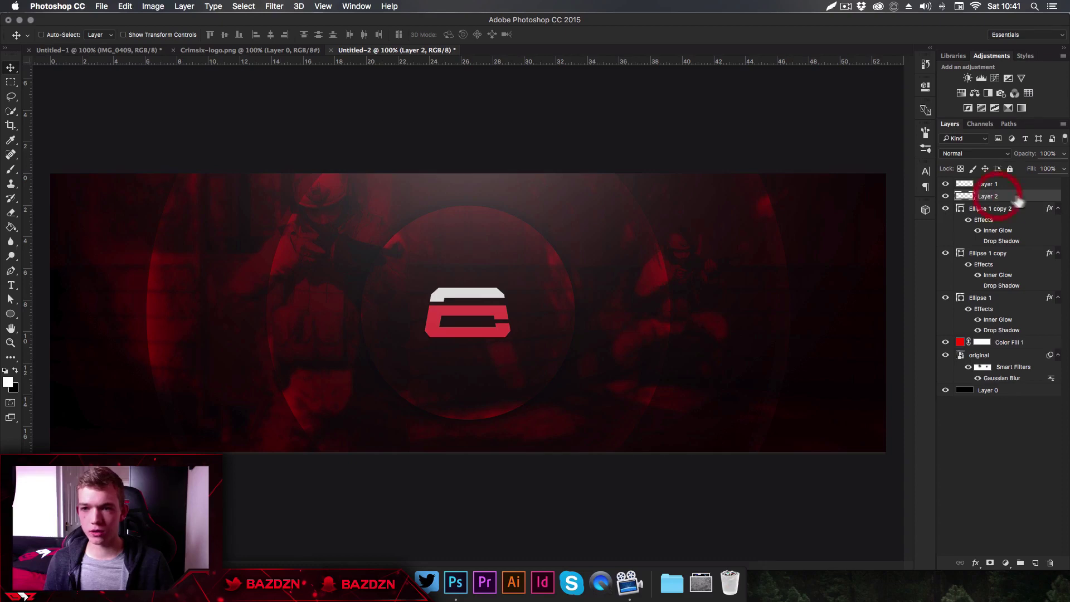
# Step: Give Layer 2 a Drop Shadow and a Multiply Gradient Overlay at 66% opacity, shifting the gradient slightly upward on the logo
pyautogui.doubleClick(1017, 197)
pyautogui.click(651, 407)
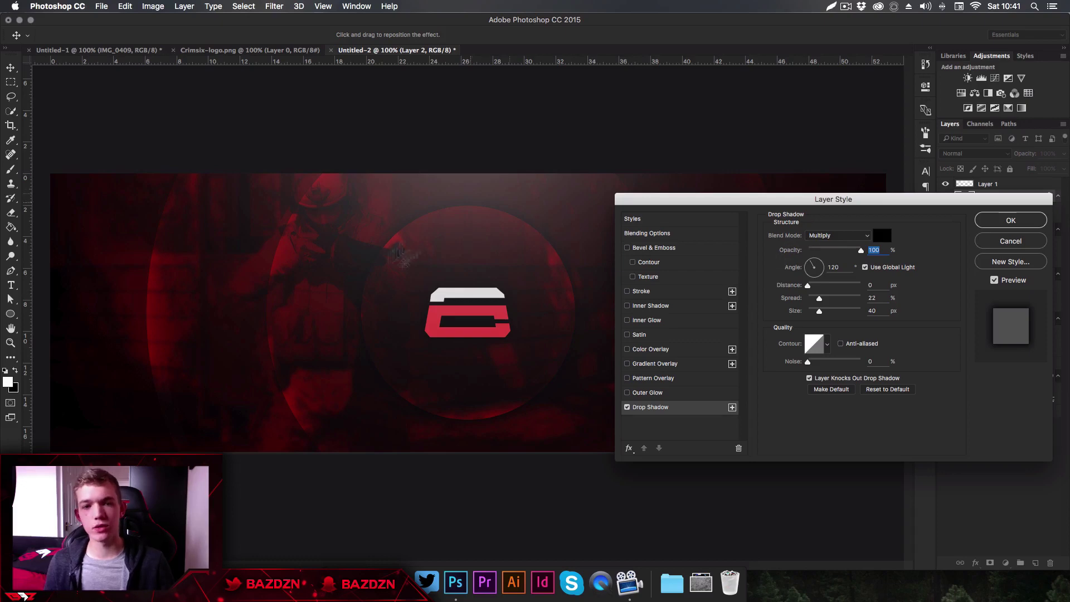
pyautogui.click(685, 365)
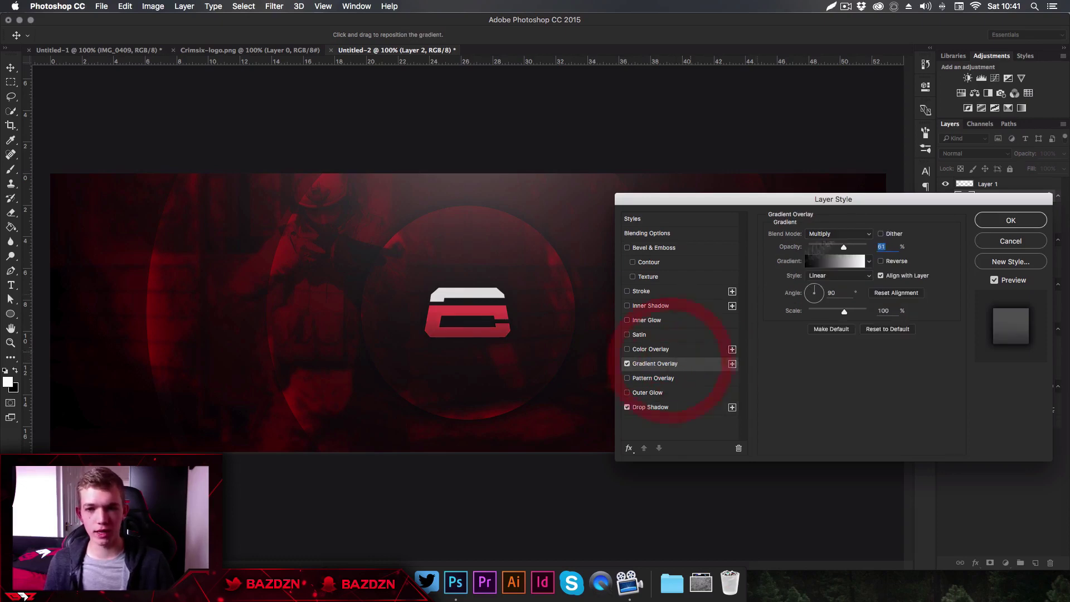
pyautogui.click(817, 233)
pyautogui.click(817, 232)
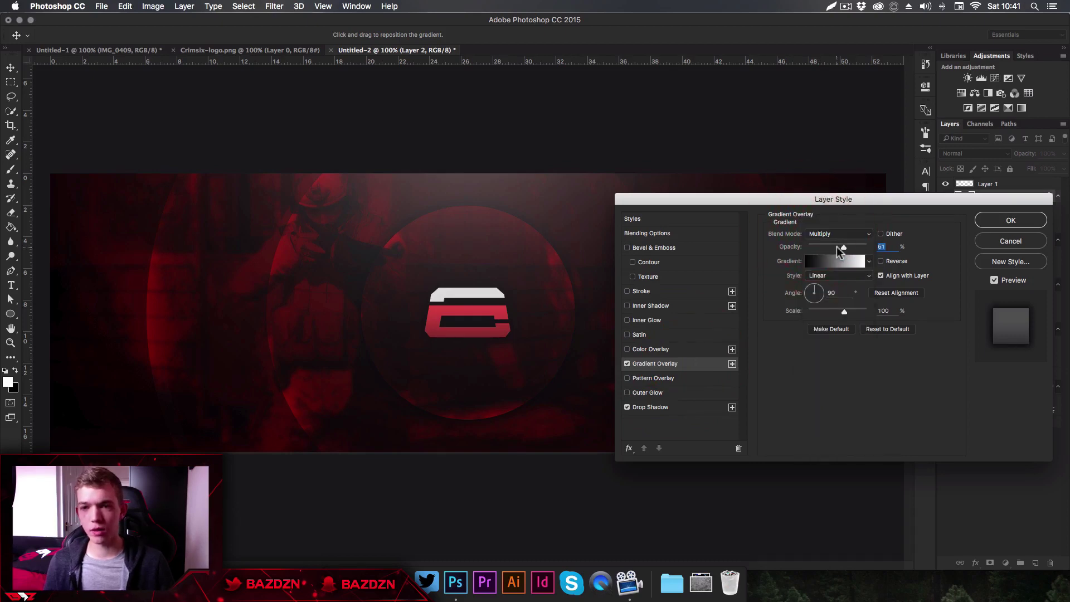
pyautogui.moveTo(843, 248); pyautogui.dragTo(885, 246)
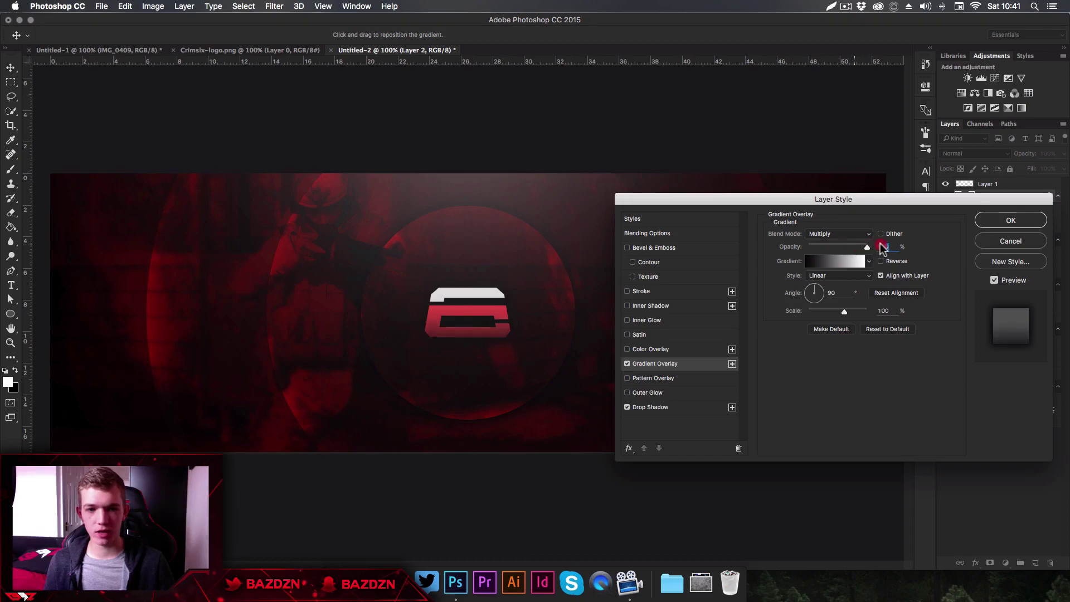
pyautogui.moveTo(515, 324)
pyautogui.mouseDown()
pyautogui.moveTo(516, 241)
pyautogui.moveTo(519, 320)
pyautogui.moveTo(511, 304)
pyautogui.mouseUp()
pyautogui.click(844, 246)
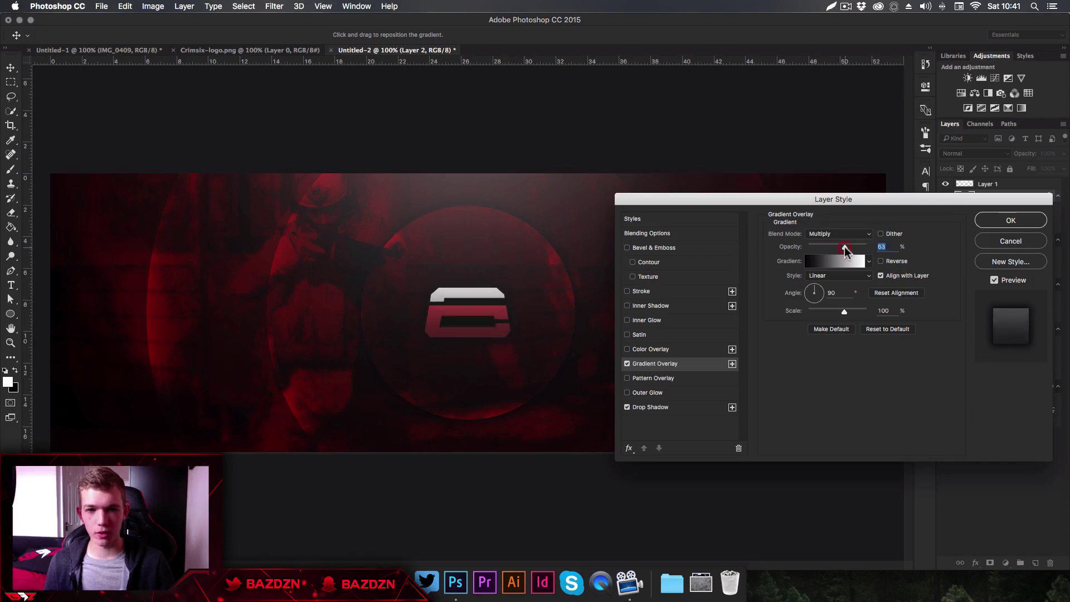
pyautogui.moveTo(844, 246); pyautogui.dragTo(847, 246)
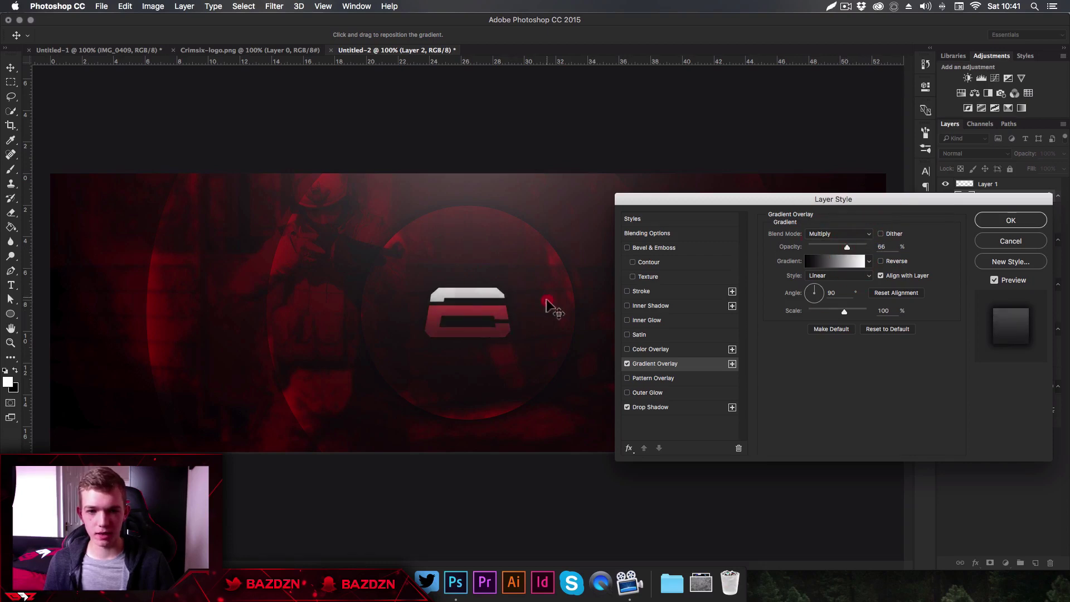
pyautogui.moveTo(546, 303); pyautogui.dragTo(549, 299)
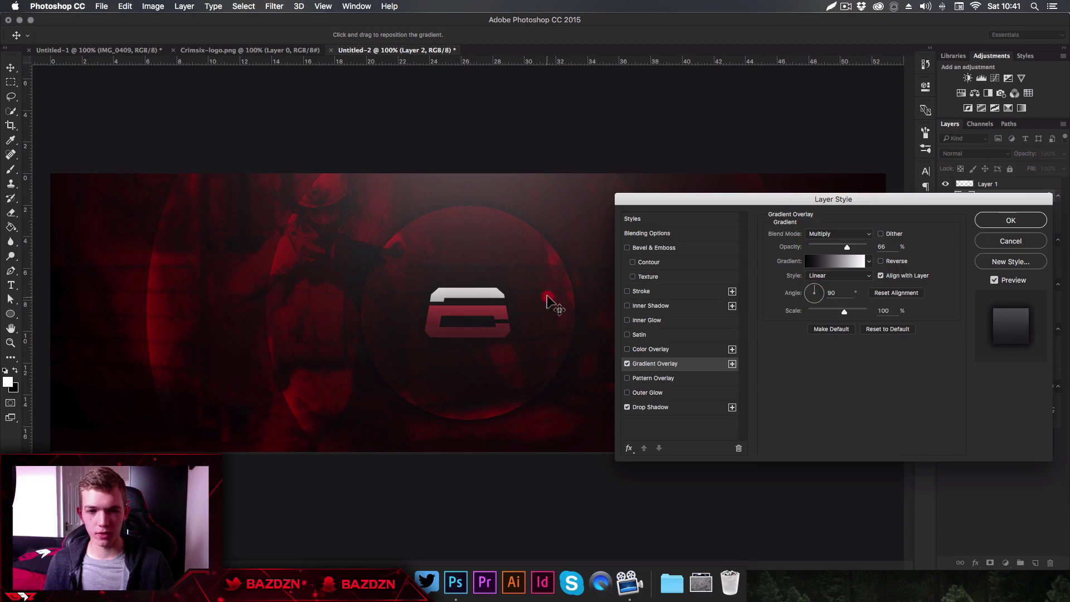
# Step: Add a white Overlay Satin effect to Layer 2 with angle -9°, distance 30 px and size 24 px, and apply the layer style
pyautogui.click(653, 335)
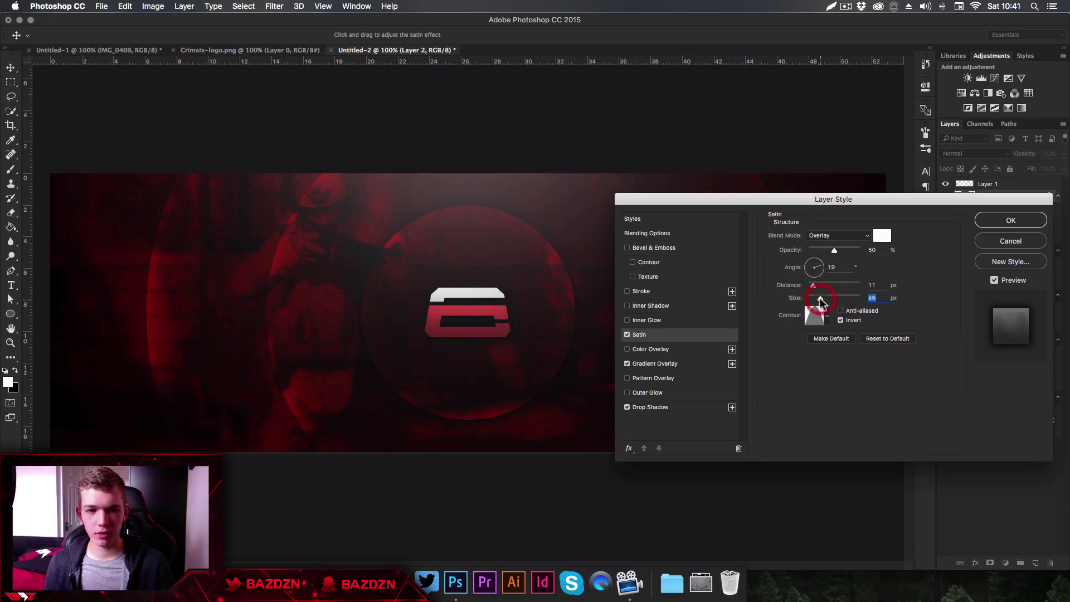
pyautogui.moveTo(819, 298)
pyautogui.mouseDown()
pyautogui.moveTo(810, 301)
pyautogui.moveTo(823, 287)
pyautogui.mouseUp()
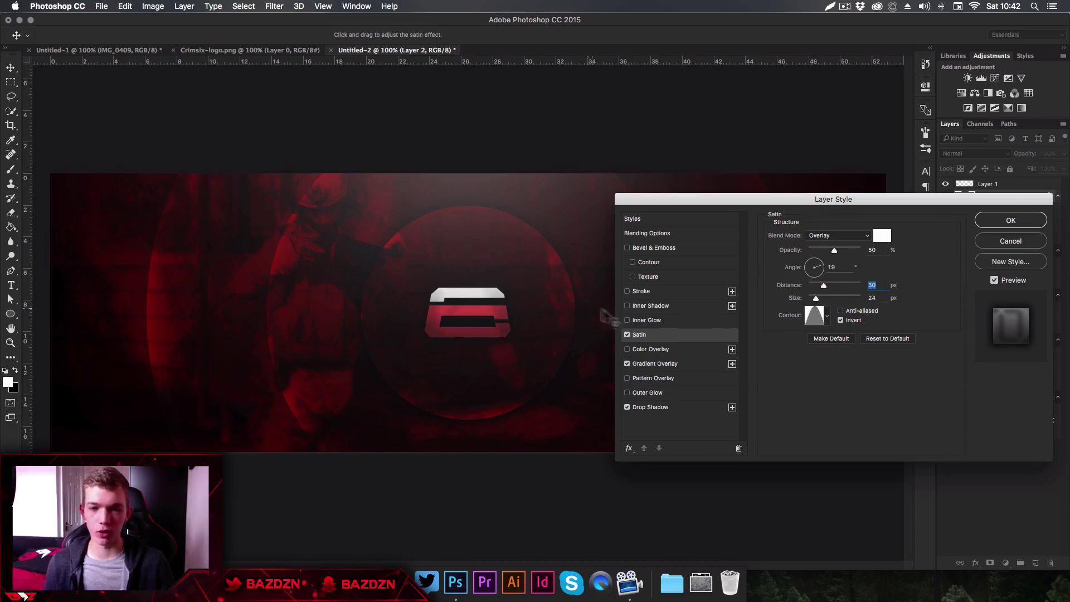
pyautogui.click(829, 320)
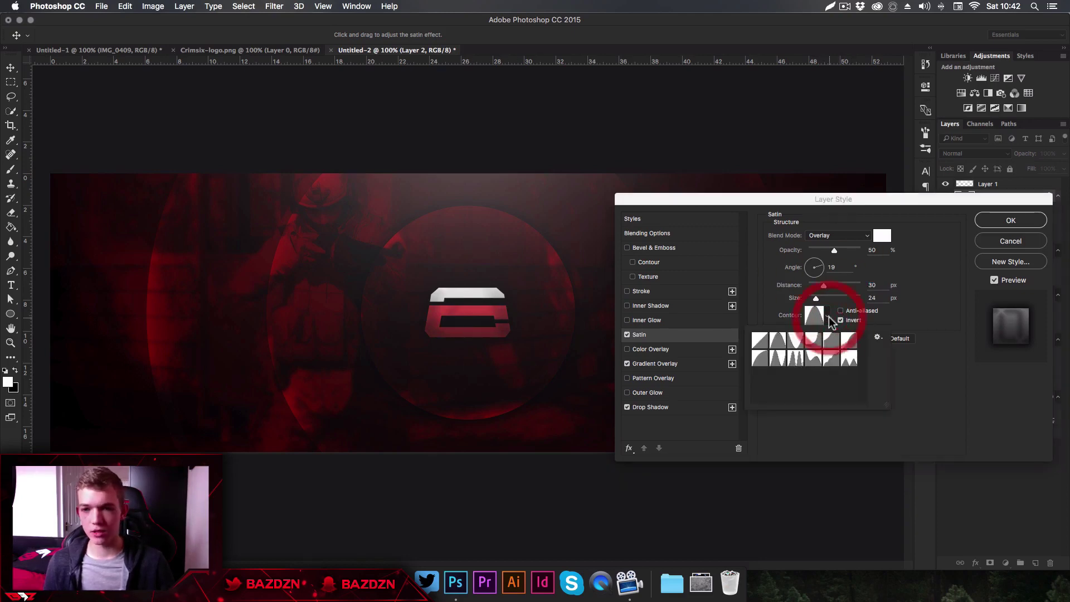
pyautogui.click(792, 345)
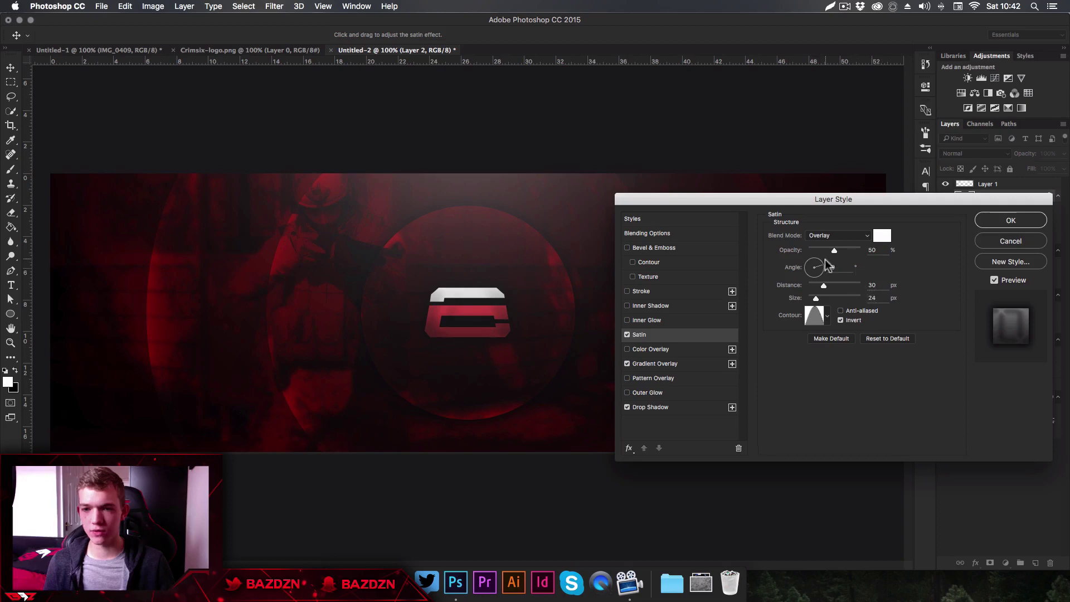
pyautogui.click(818, 272)
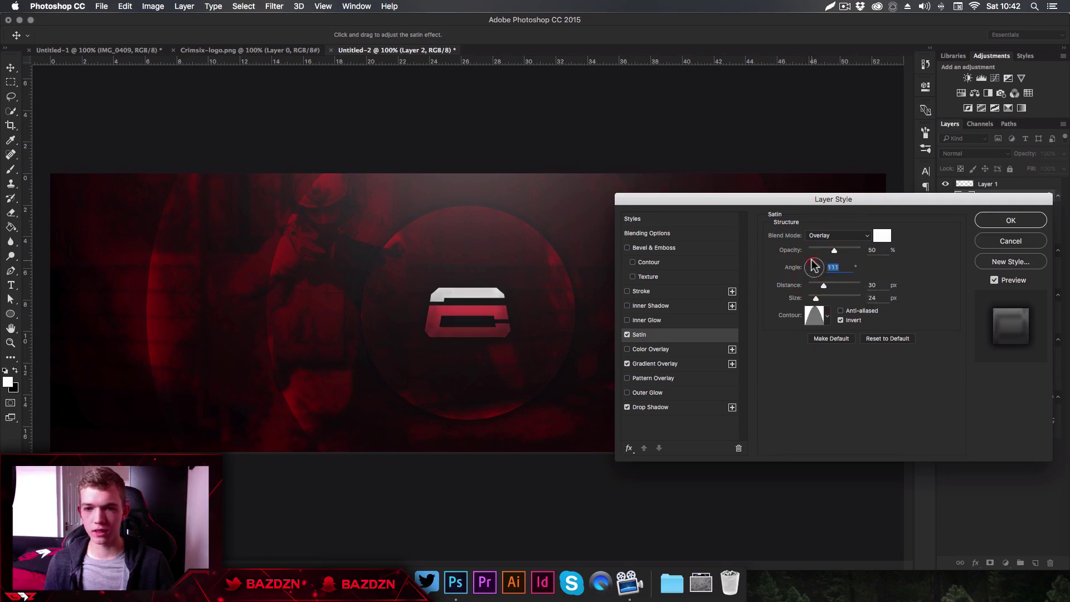
pyautogui.moveTo(811, 259); pyautogui.dragTo(824, 279)
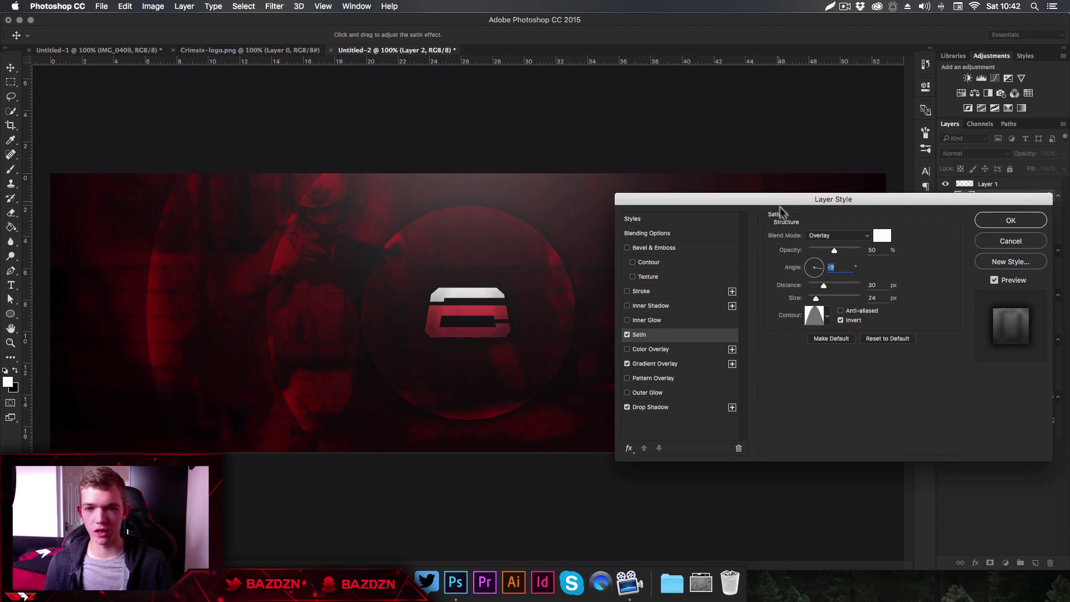
pyautogui.click(820, 235)
pyautogui.click(819, 234)
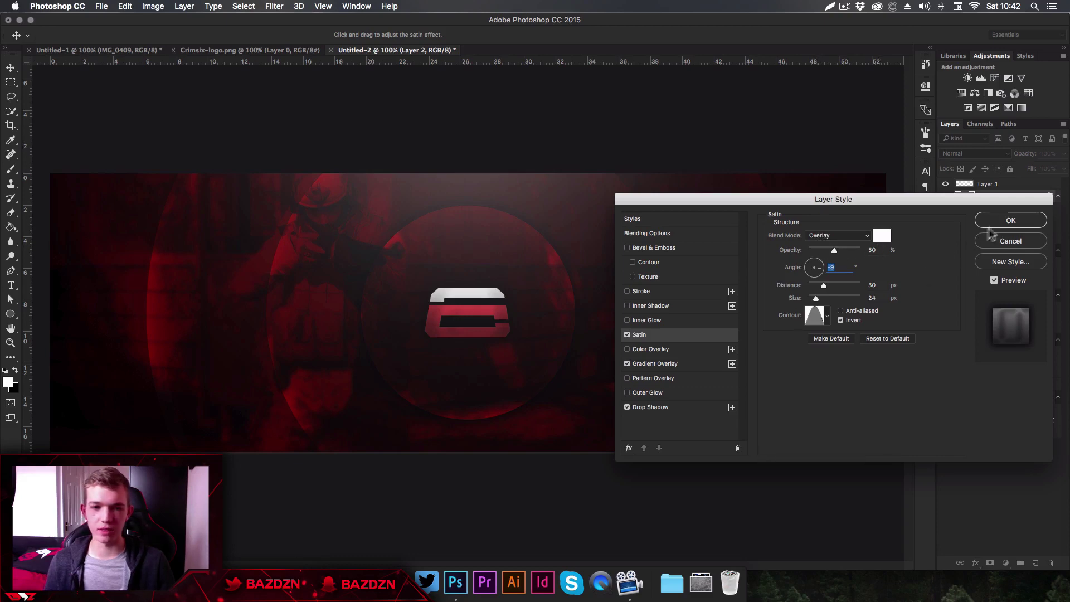
pyautogui.click(1026, 221)
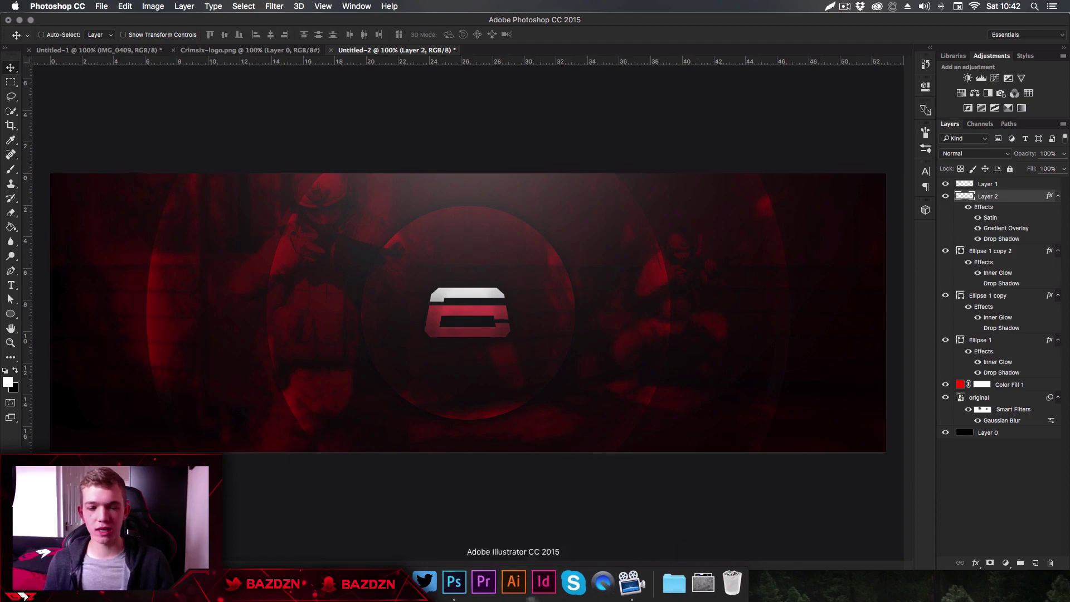
# Step: Place the concrete texture IMG_0409 from Downloads above Layer 2 and enlarge it to cover the whole banner
pyautogui.click(697, 585)
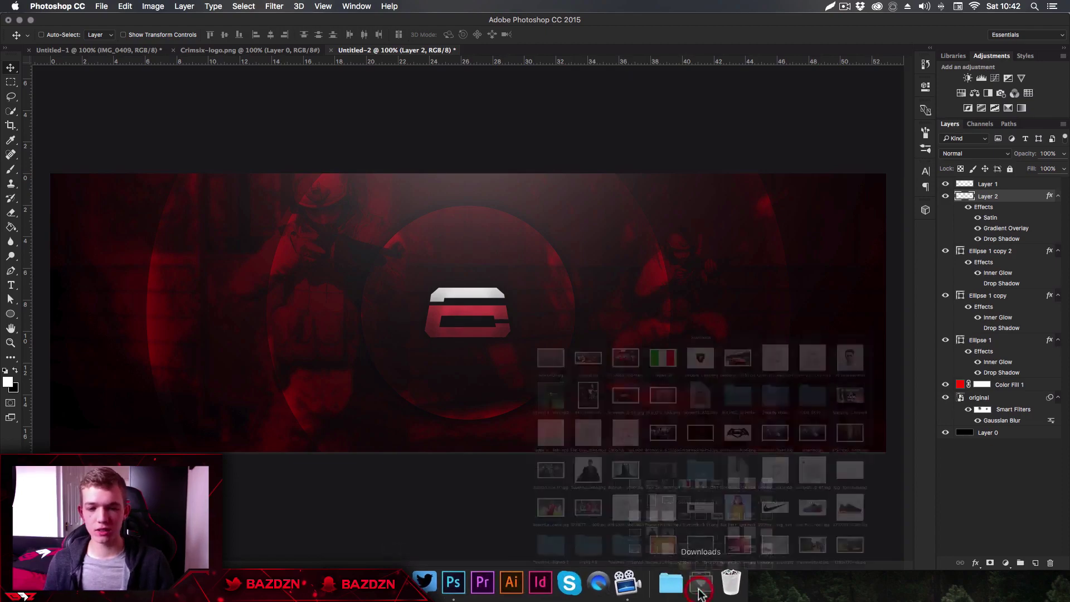
pyautogui.moveTo(436, 169); pyautogui.dragTo(449, 323)
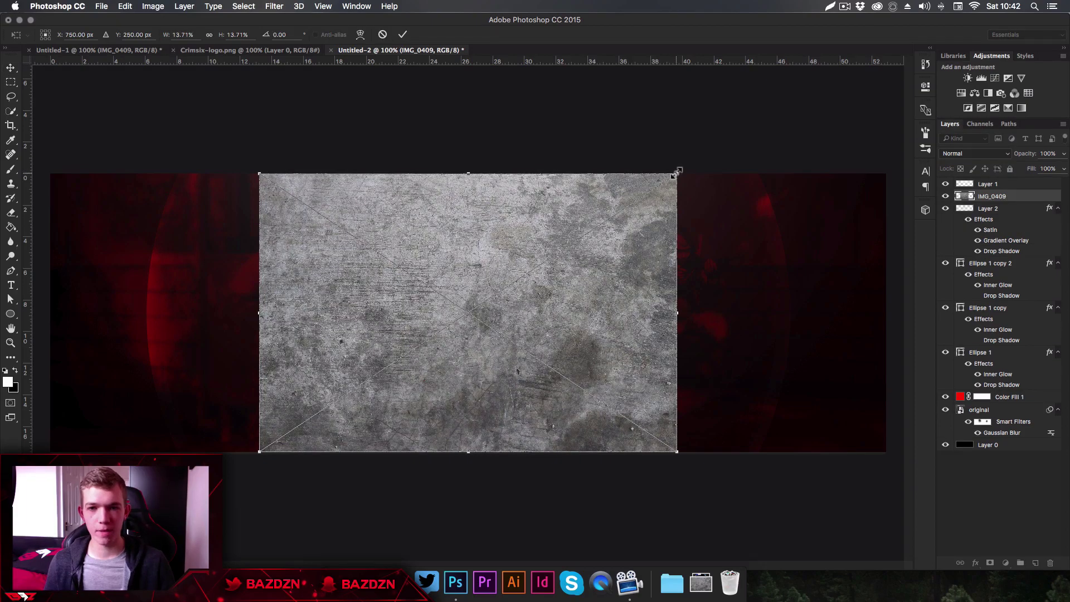
pyautogui.moveTo(676, 172); pyautogui.dragTo(910, 81)
pyautogui.press('Return')
# Step: Switch to Safari and look through the Google image results for "texture" around the grey concrete source image
pyautogui.click(398, 582)
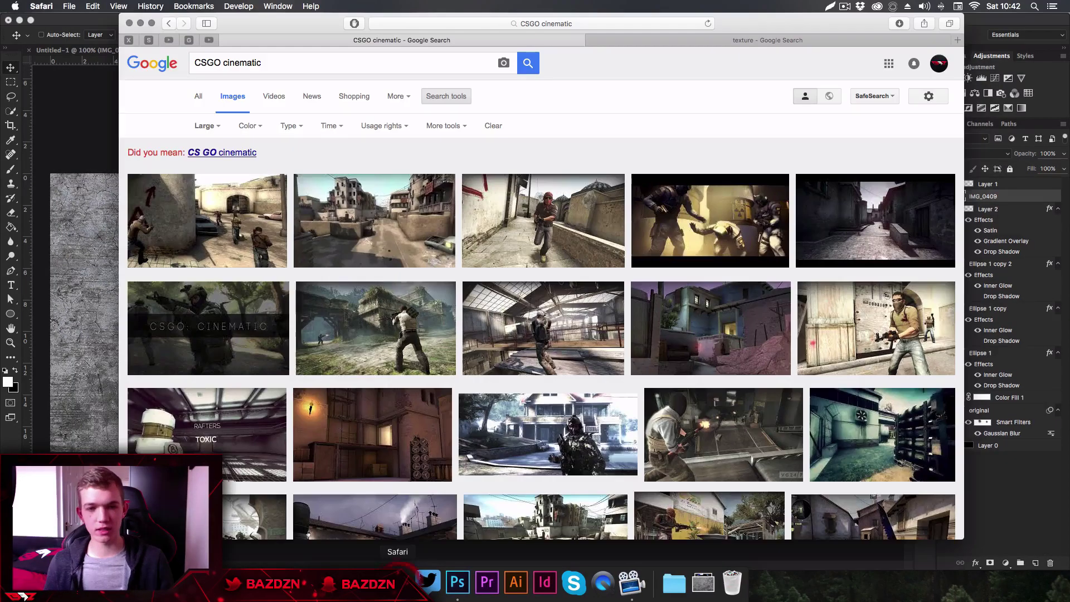
pyautogui.click(663, 40)
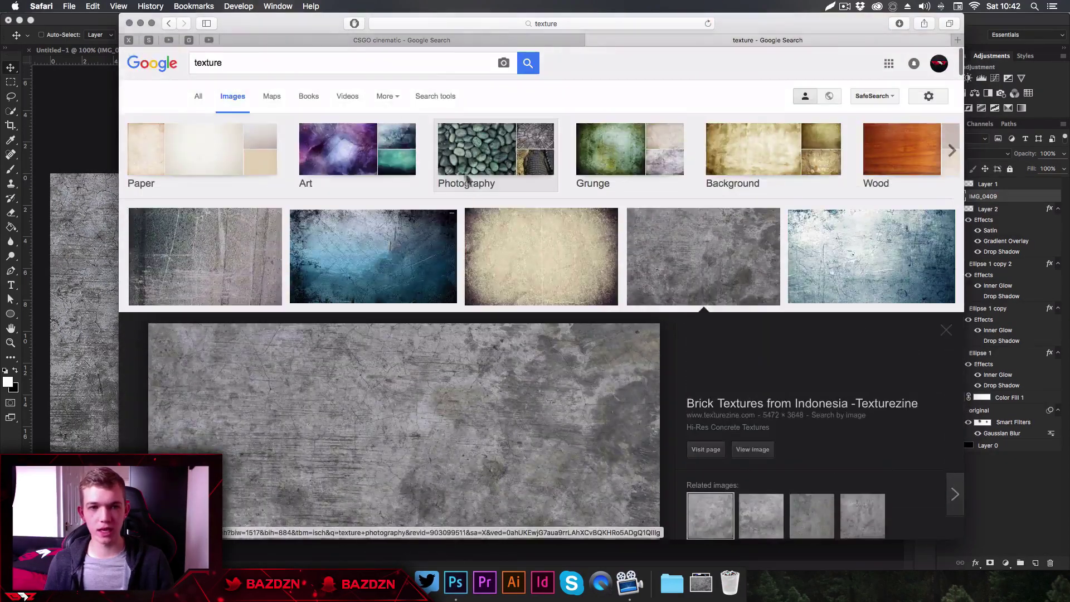
pyautogui.scroll(-2, 411, 241)
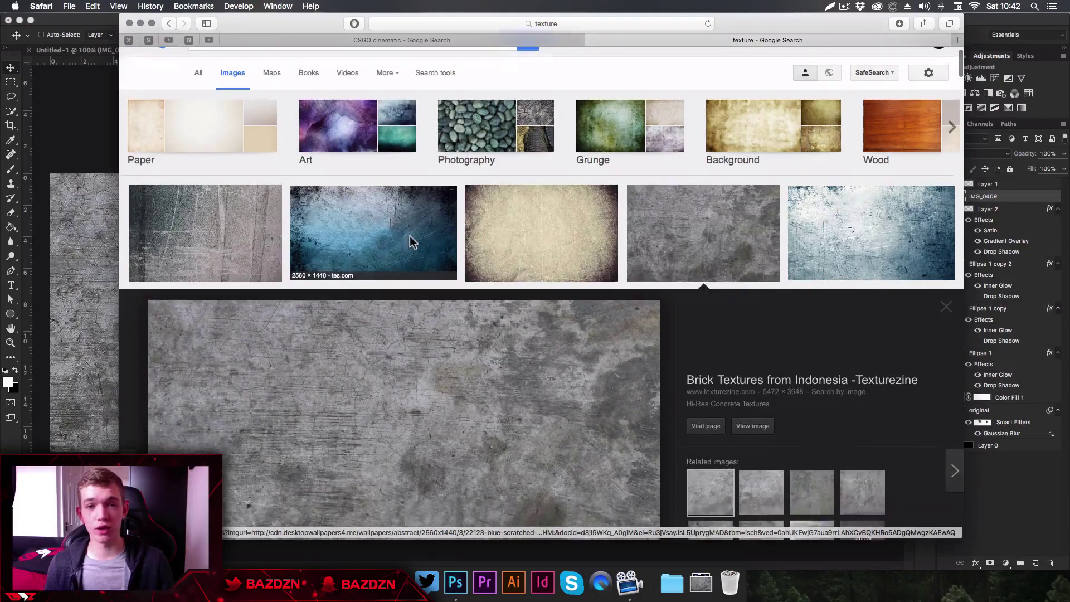
pyautogui.scroll(-2, 409, 236)
pyautogui.scroll(3, 410, 236)
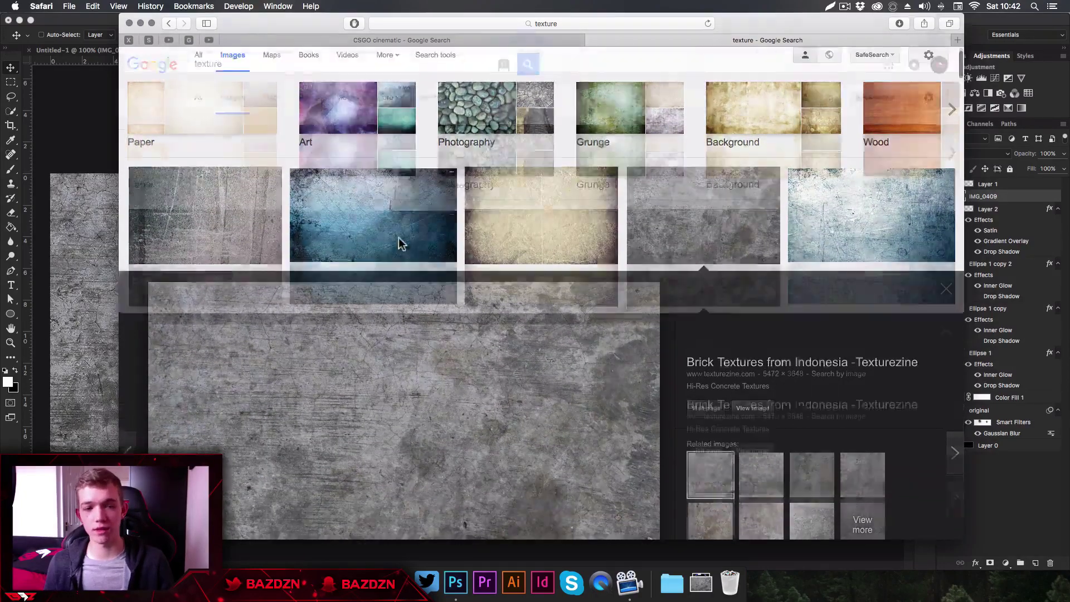
# Step: Close the grey concrete image's preview and look over the other texture thumbnails in the Google image results
pyautogui.scroll(-2, 399, 238)
pyautogui.scroll(4, 399, 238)
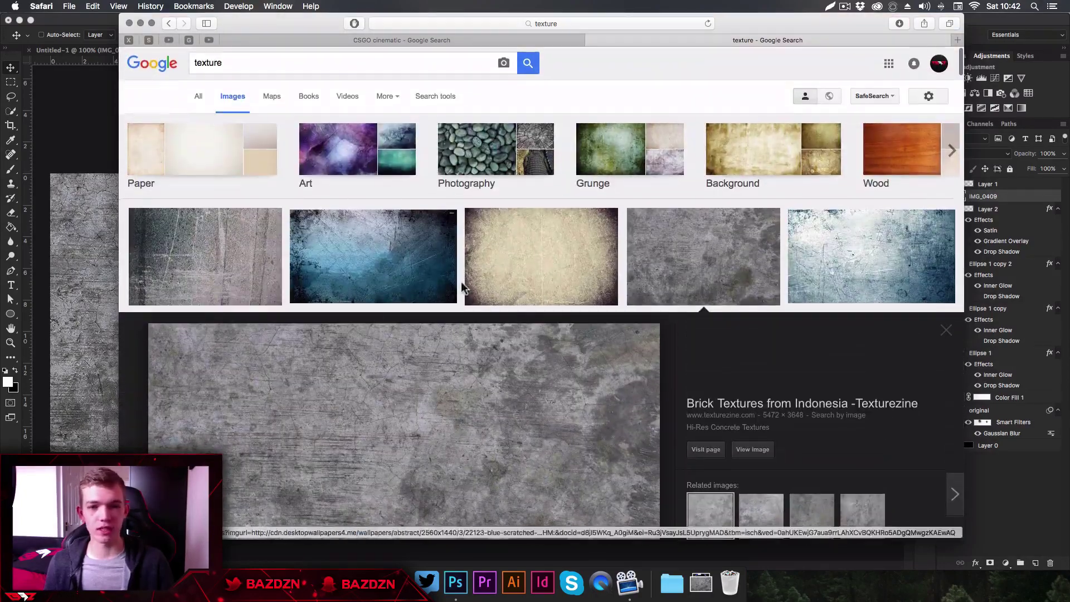
pyautogui.scroll(-2, 558, 250)
pyautogui.click(652, 215)
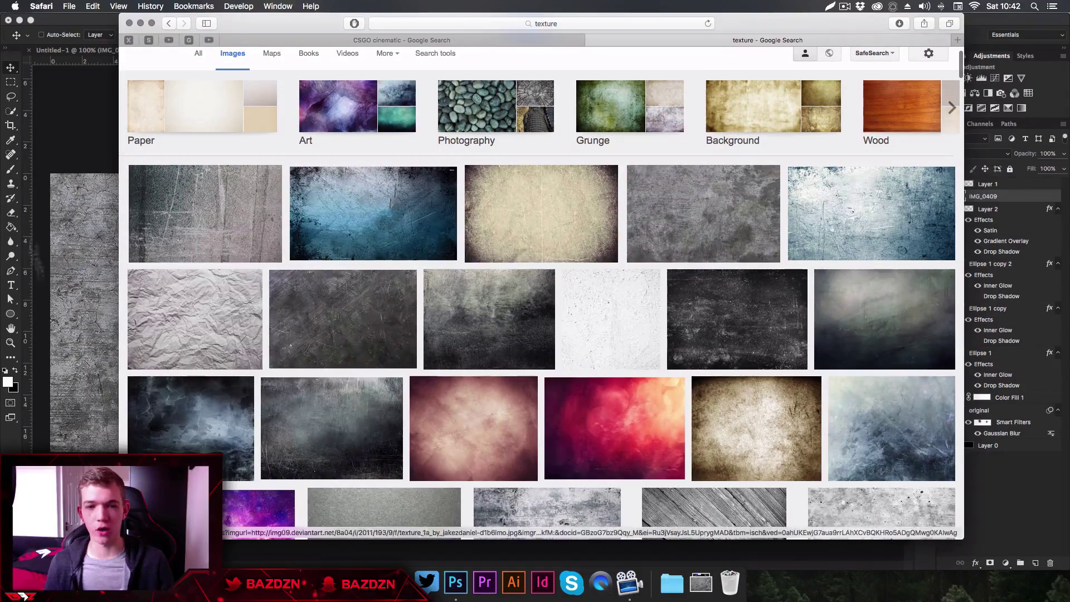
# Step: Switch back to Photoshop and move the IMG_0409 texture layer below Ellipse 1, directly above Color Fill 1
pyautogui.click(96, 282)
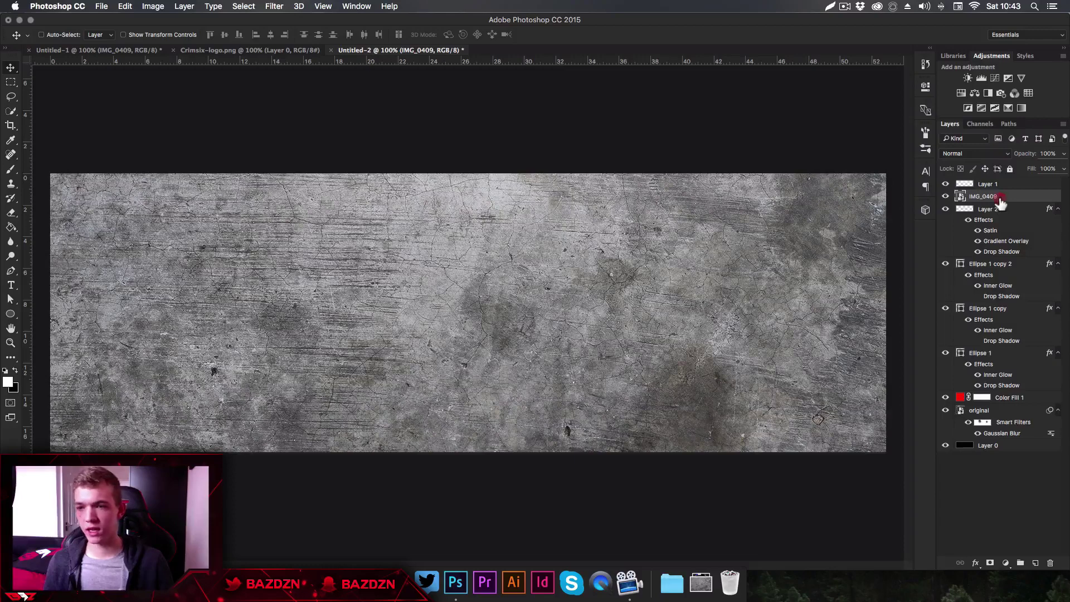
pyautogui.moveTo(1000, 202); pyautogui.dragTo(990, 391)
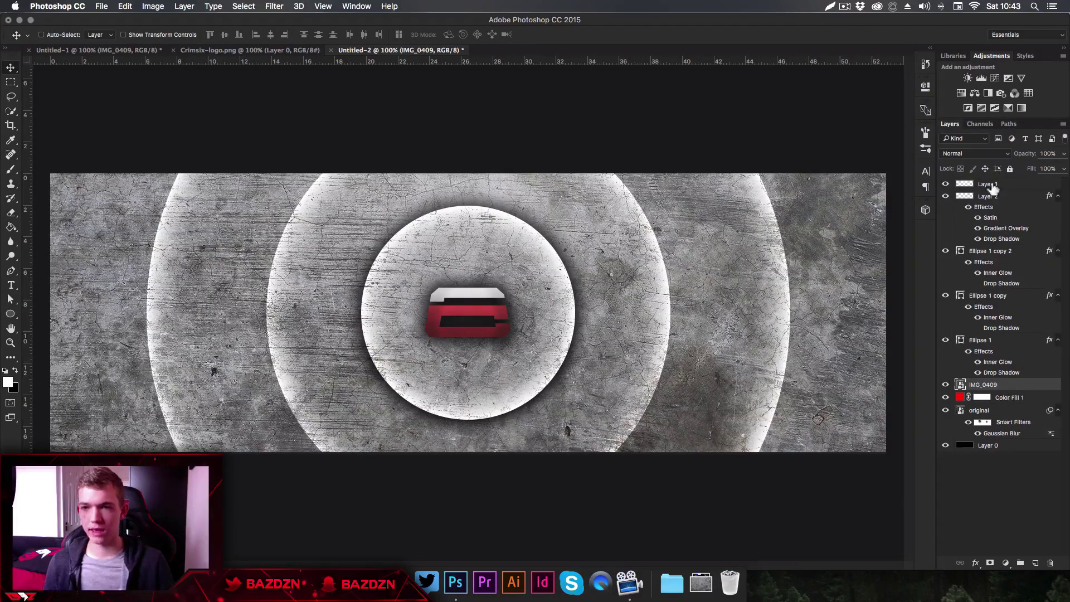
# Step: Set the IMG_0409 texture layer's blend mode to Overlay and its opacity to 63%
pyautogui.click(968, 154)
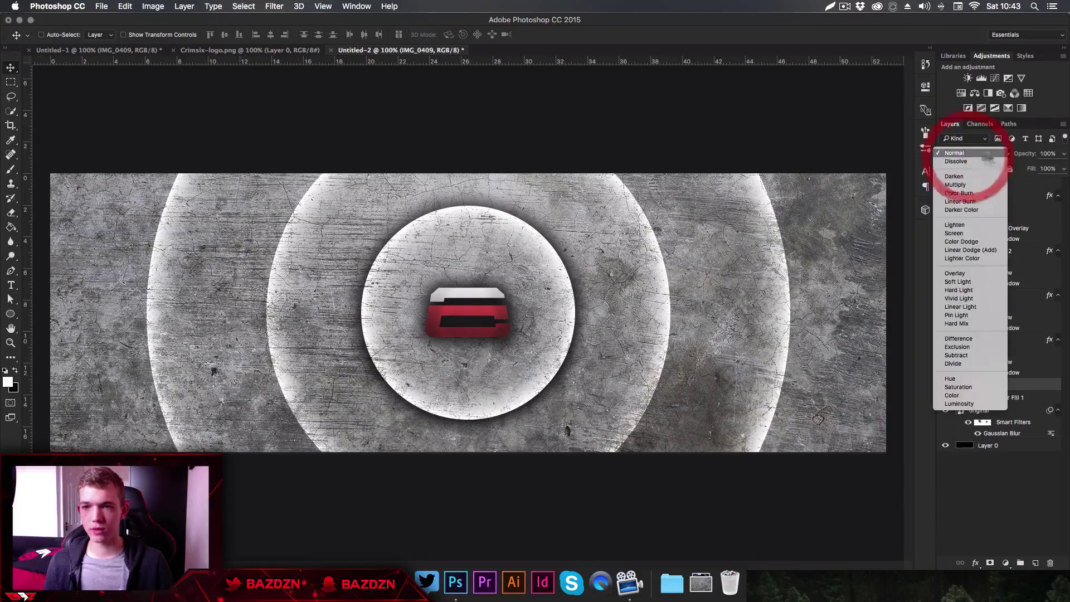
pyautogui.click(973, 273)
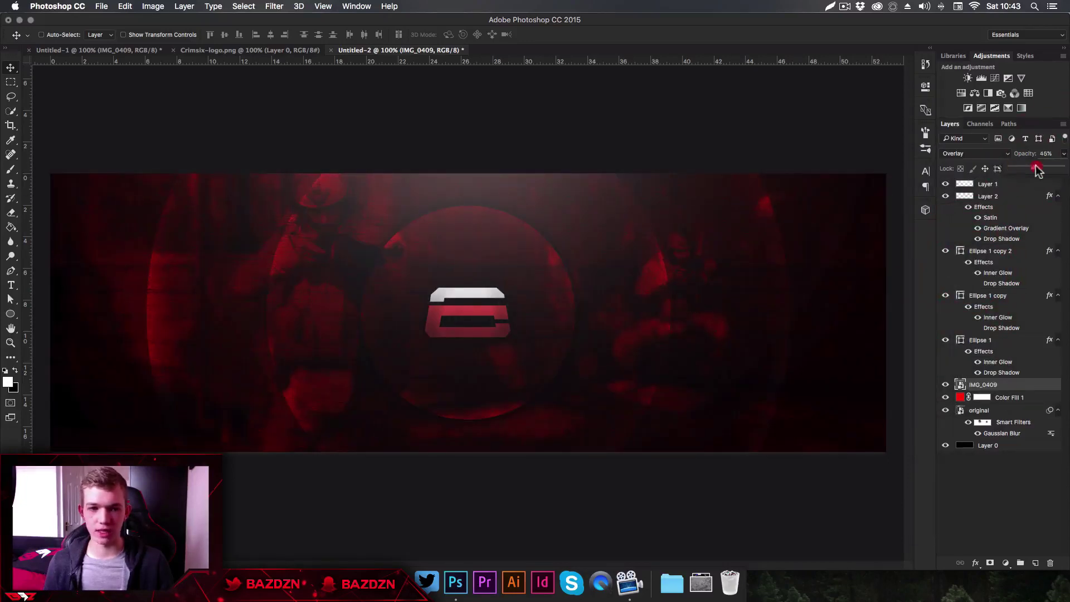
pyautogui.moveTo(1037, 170); pyautogui.dragTo(1042, 168)
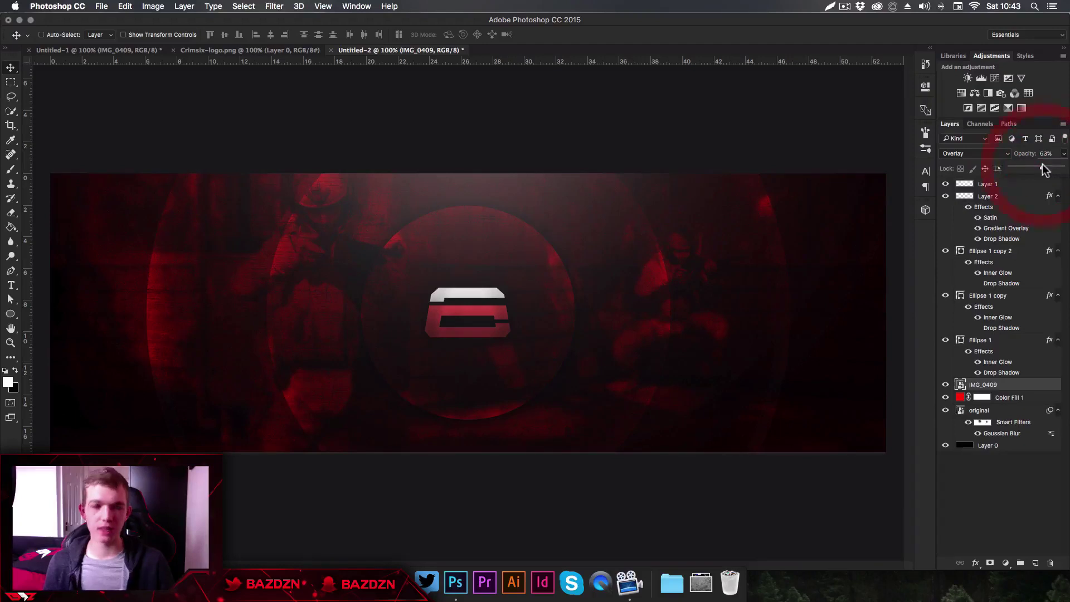